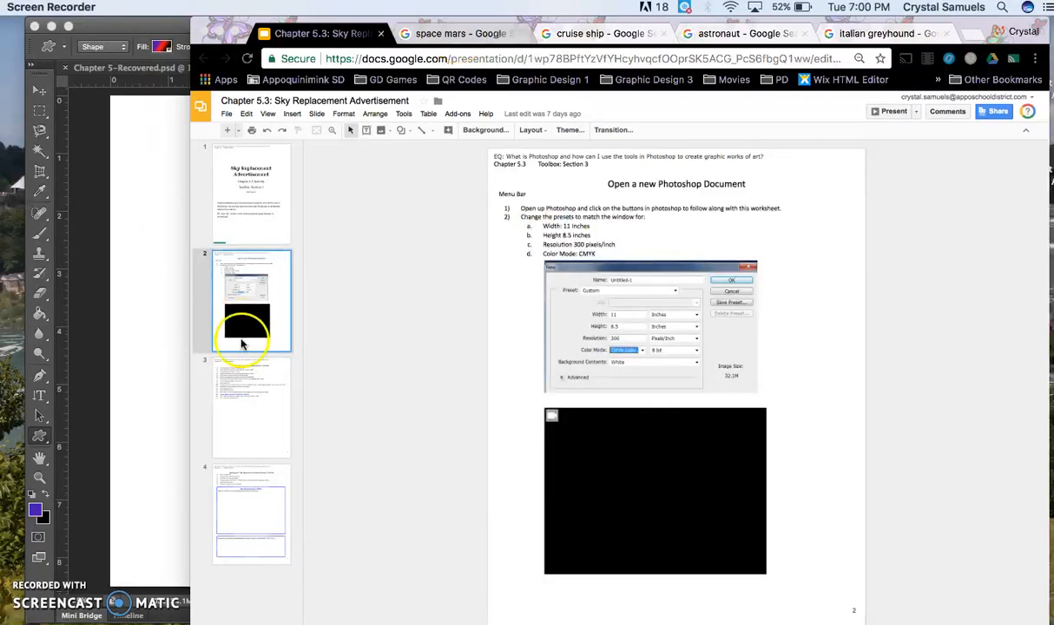
- Open the activity instructions slide, then copy the Mars horizon wallpaper from the space mars image results
click(265, 370)
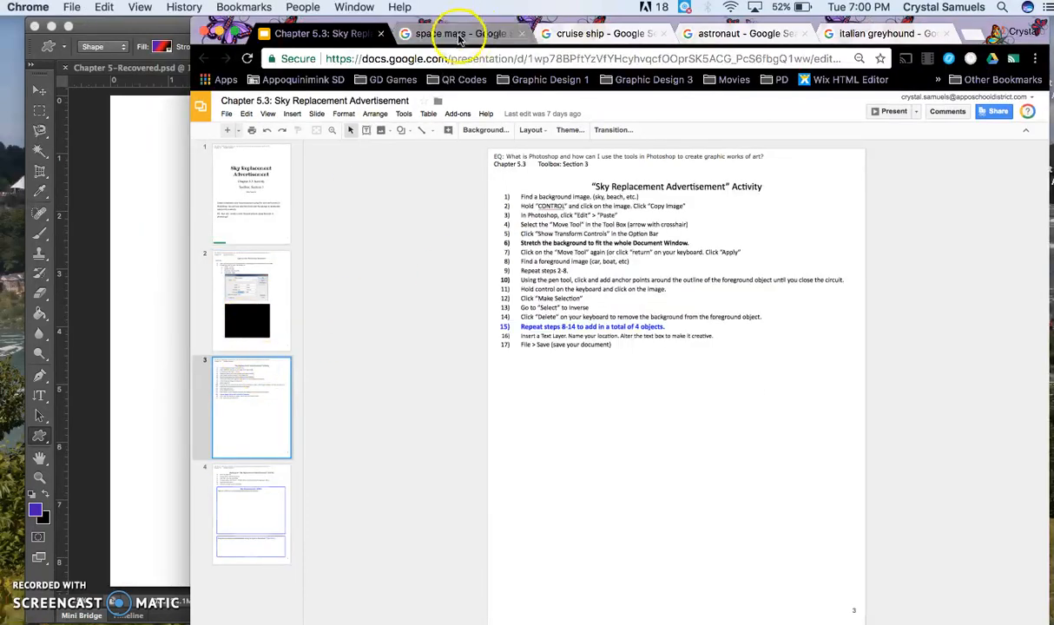
click(447, 33)
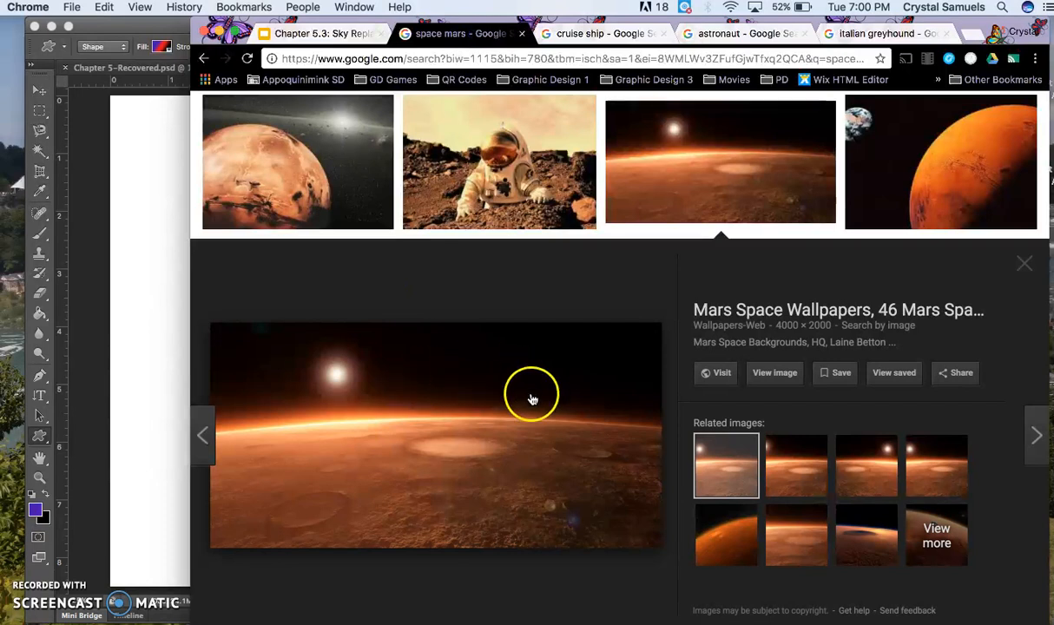
right_click(397, 436)
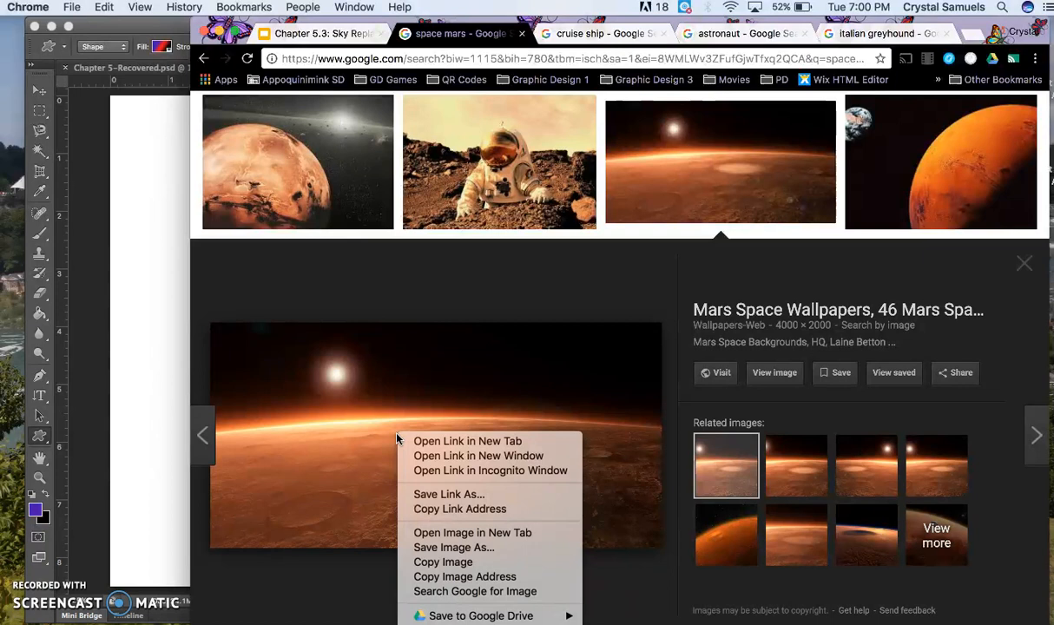
click(442, 562)
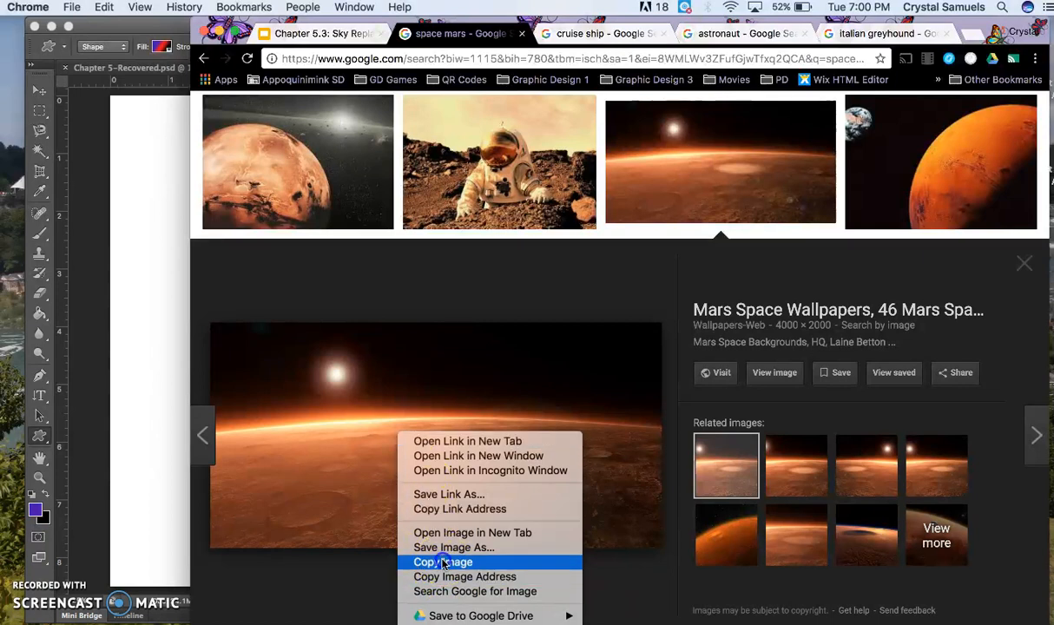
- Switch to Photoshop and paste the copied Mars image into the blank Untitled-2 document
click(83, 384)
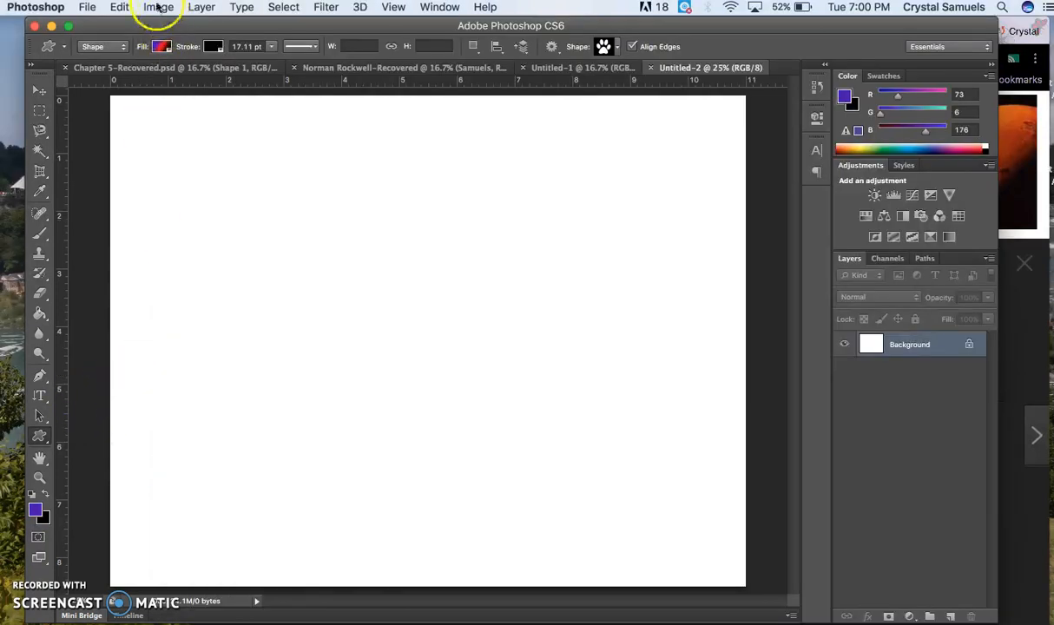
click(120, 6)
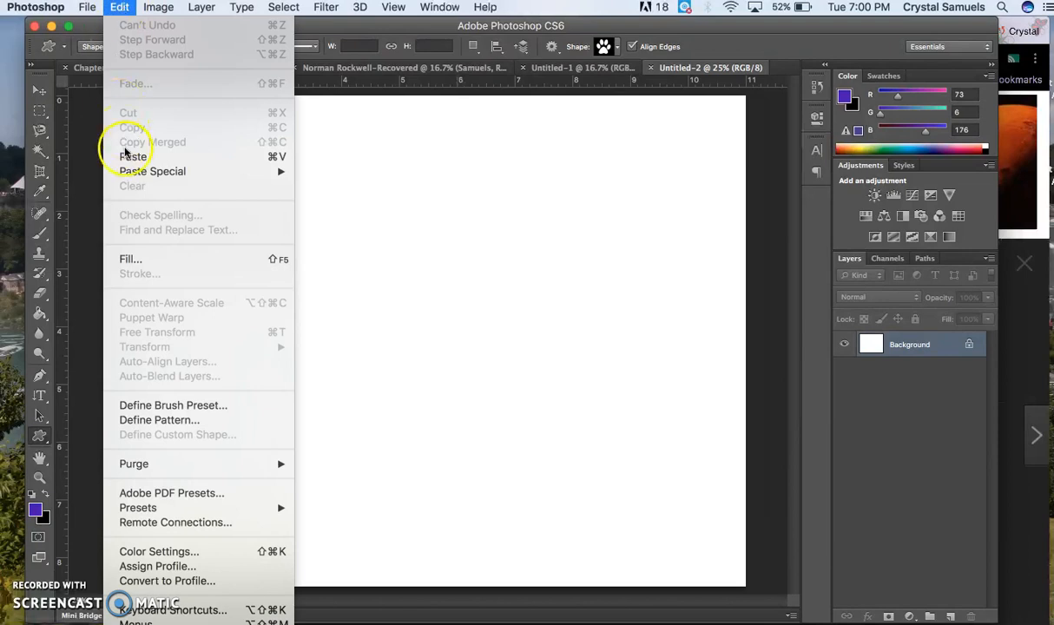
click(131, 157)
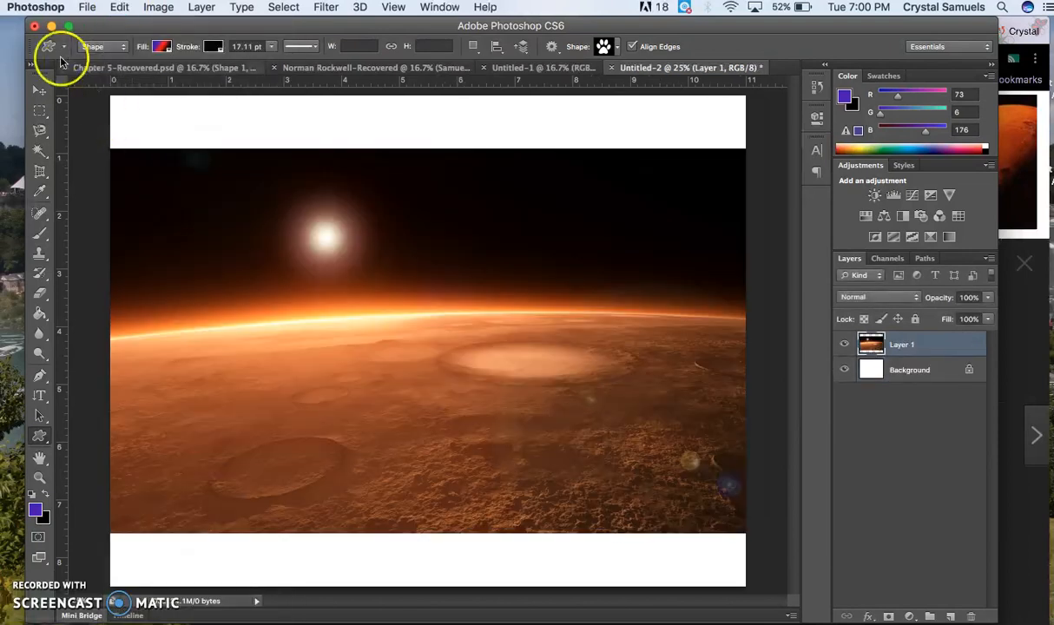
- Scale the Mars layer to about 136% and reposition it to cover the whole canvas, then apply the transformation
click(40, 92)
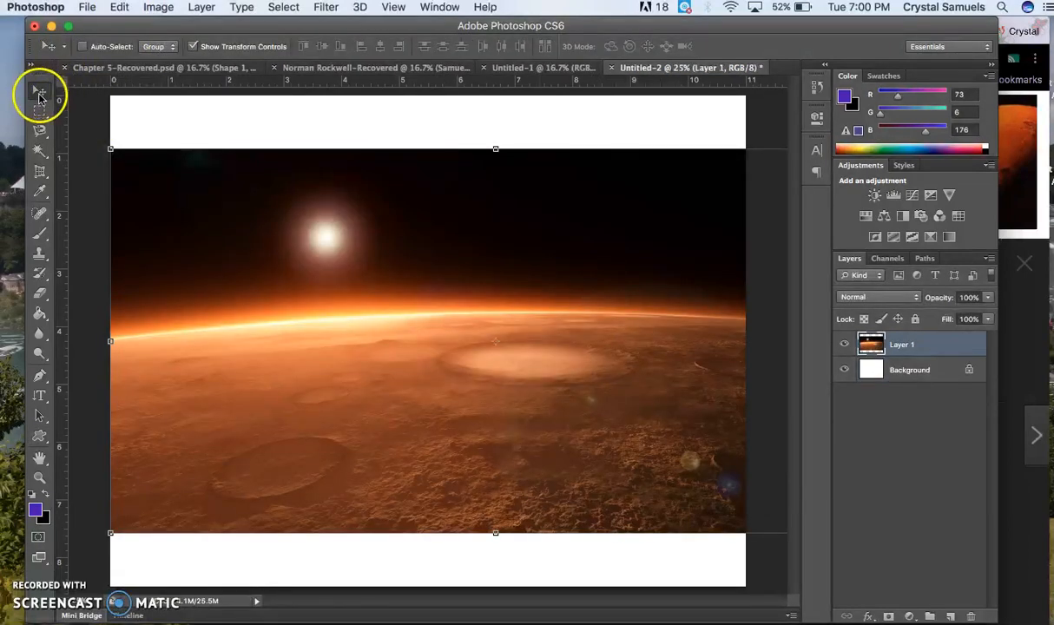
drag(110, 148, 37, 54)
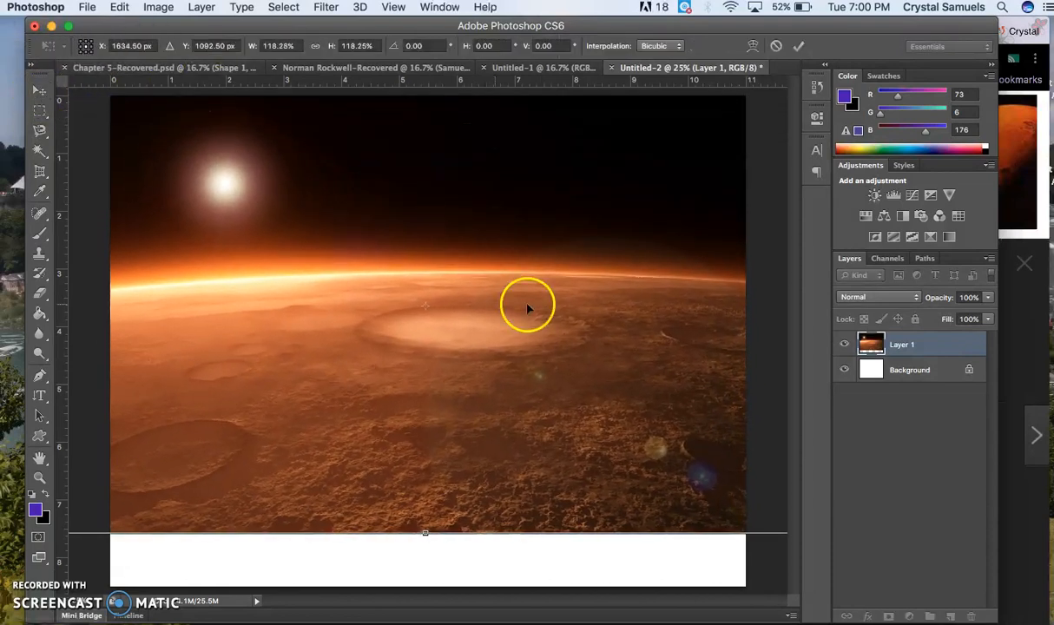
drag(560, 474, 408, 469)
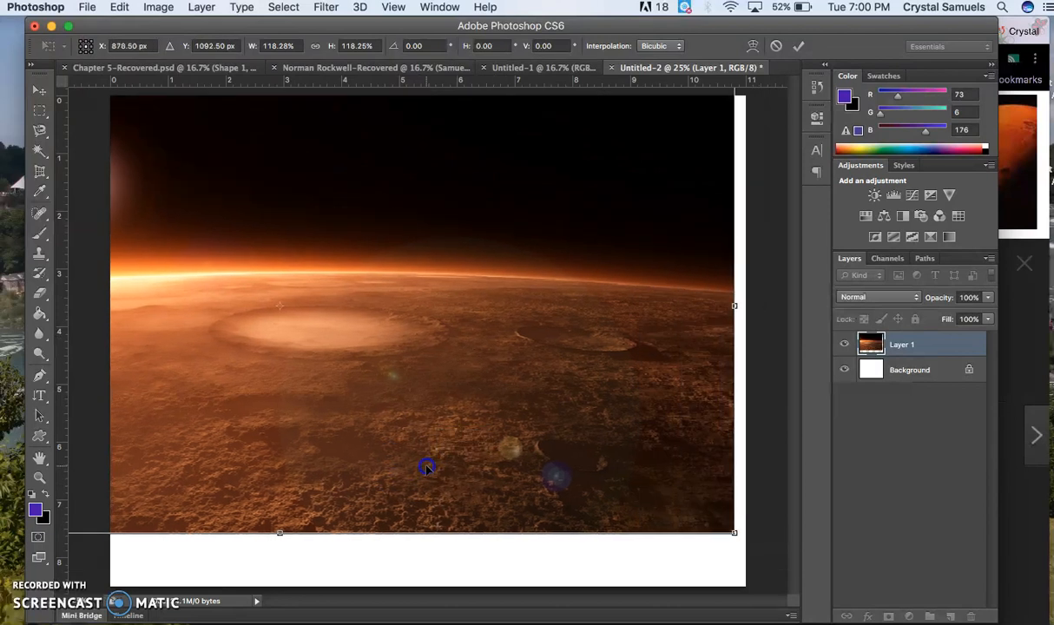
drag(735, 534, 869, 590)
drag(541, 470, 708, 480)
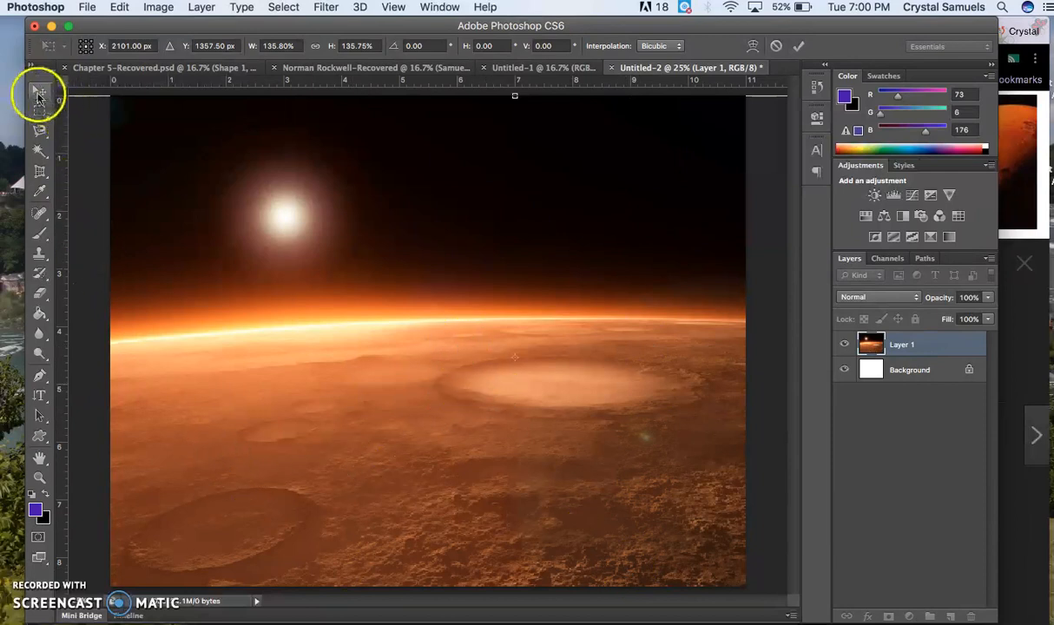
click(39, 91)
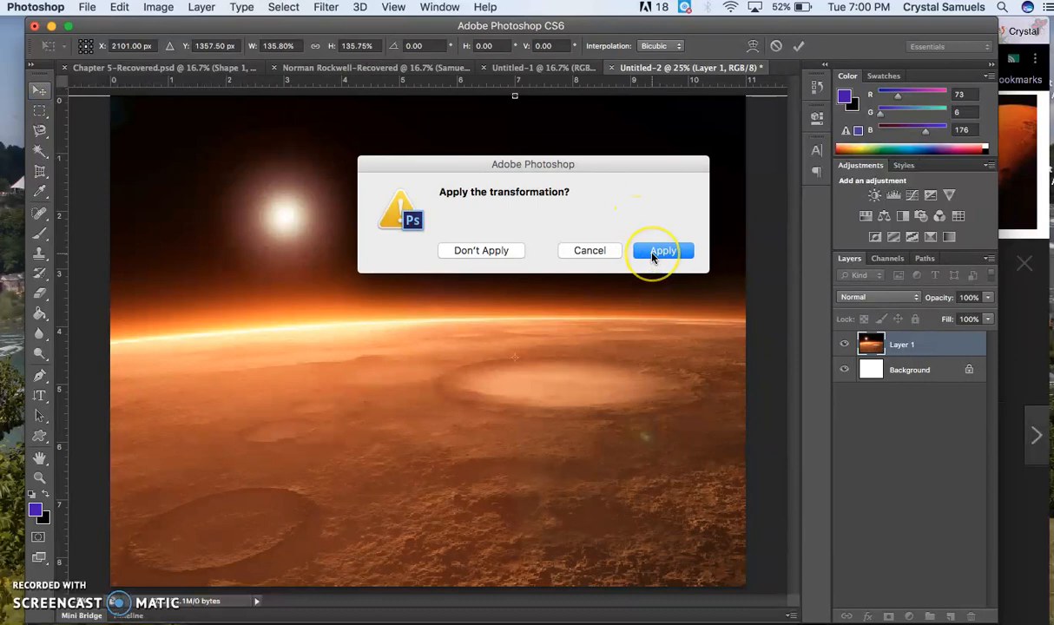
click(662, 251)
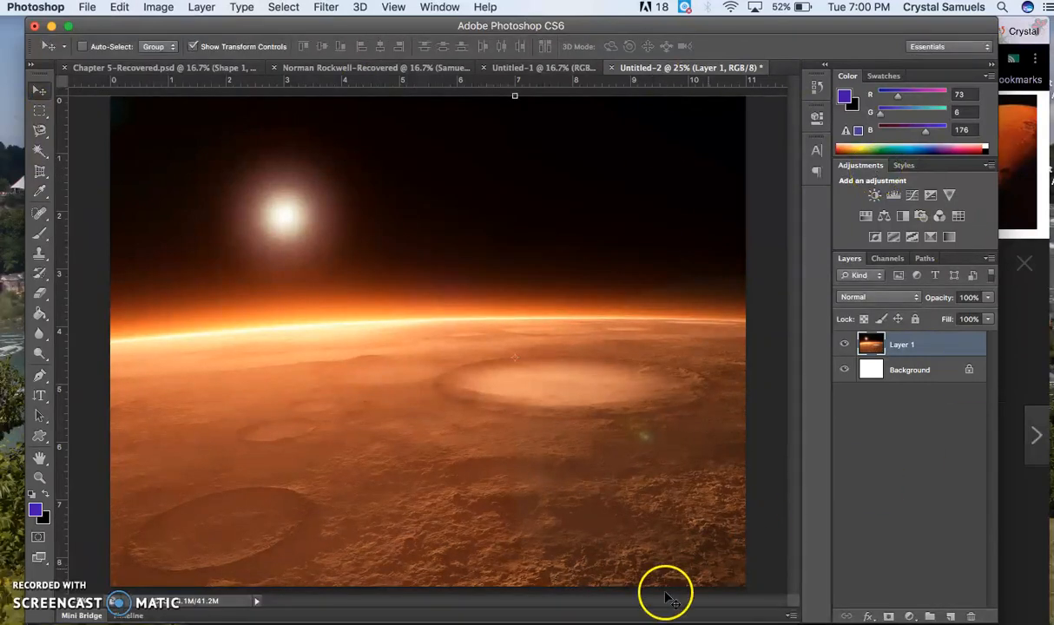
- Switch to Chrome and review the foreground image instruction in the Sky Replacement Advertisement slides
key(super+Tab)
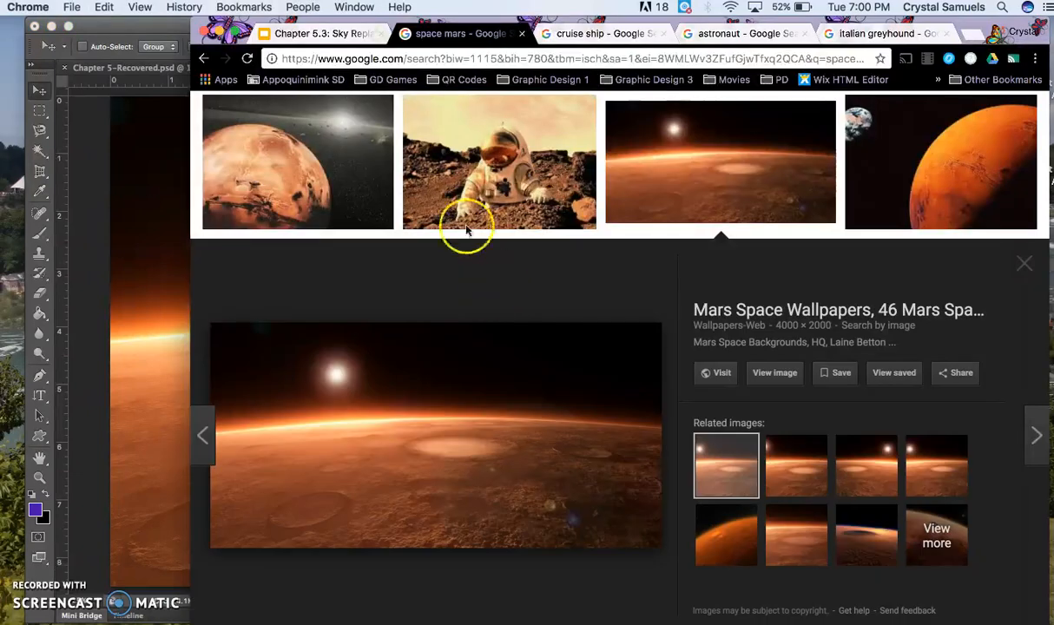
click(332, 33)
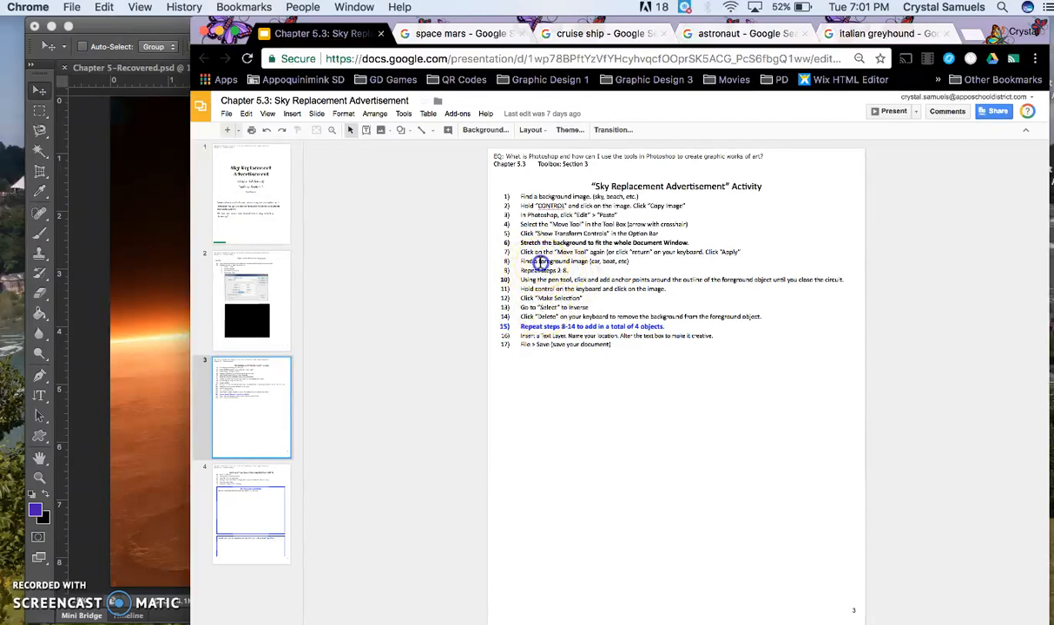
drag(539, 262, 590, 262)
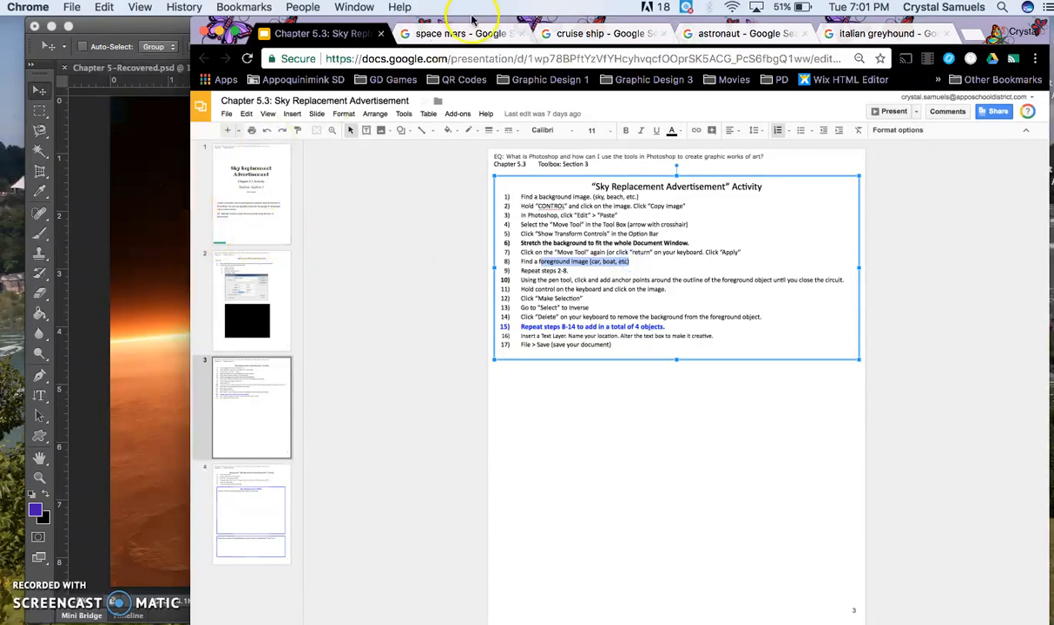
- Copy the large CruiseMapper ship picture from the cruise ship image results
click(587, 35)
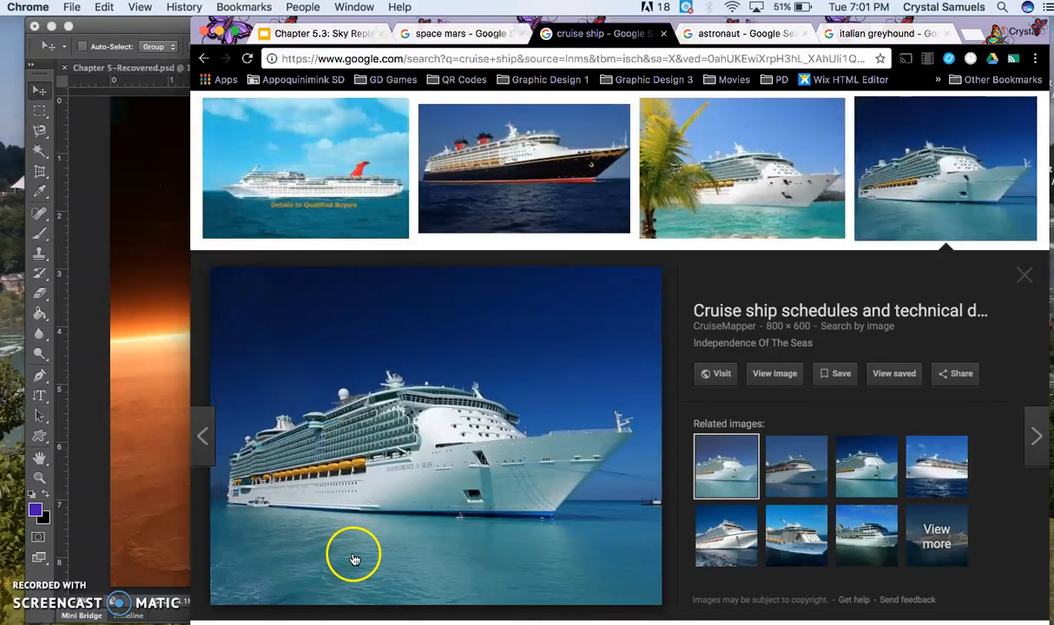
right_click(352, 471)
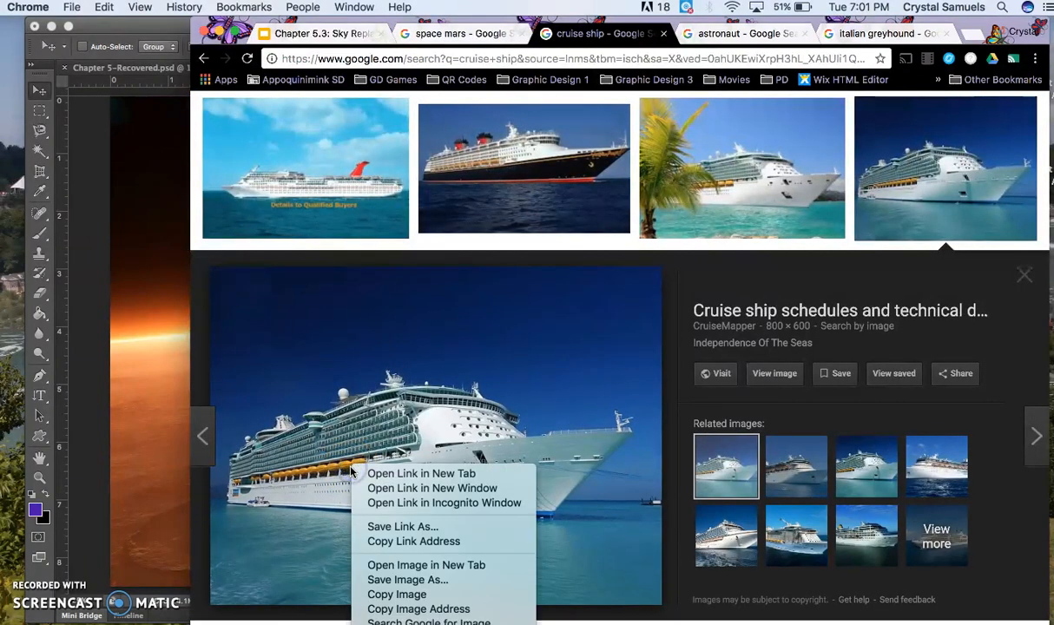
click(399, 595)
- Switch to Photoshop and paste the cruise ship image onto a new layer above the Mars background
click(129, 404)
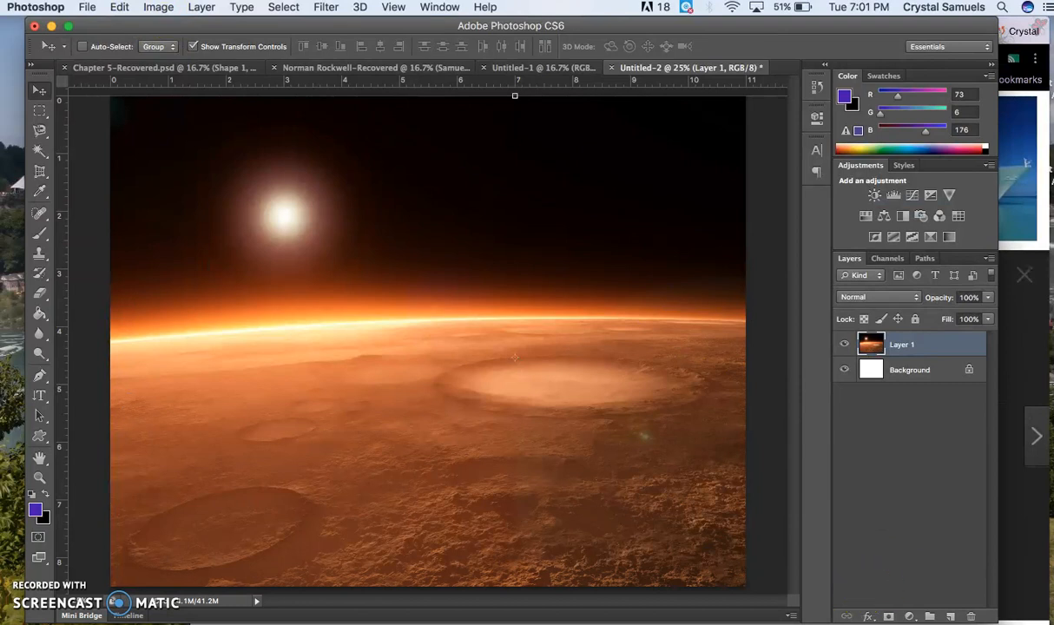
click(951, 617)
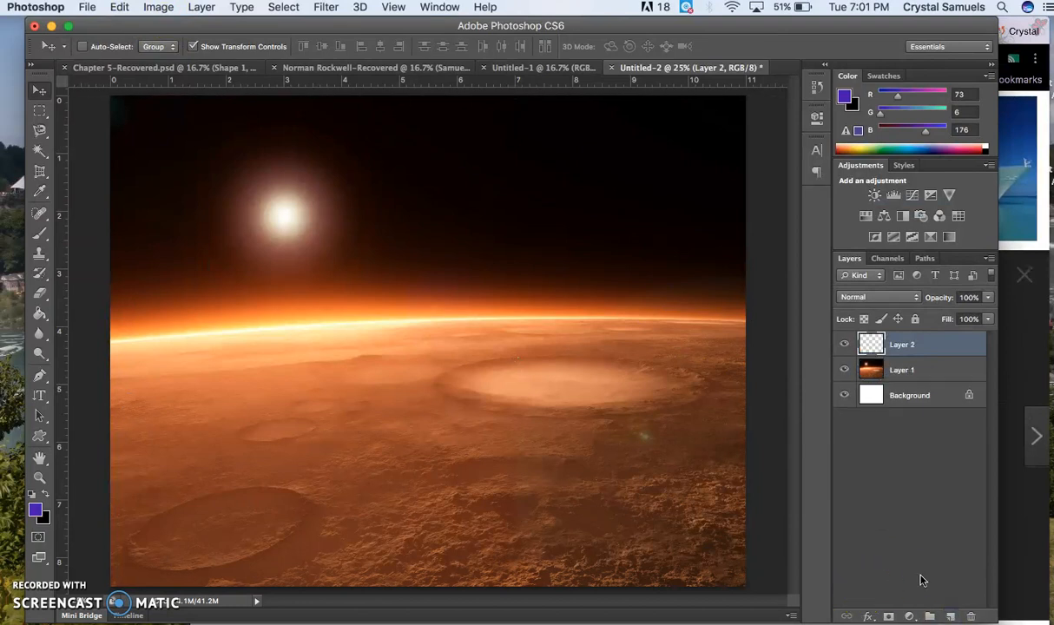
click(123, 7)
click(135, 157)
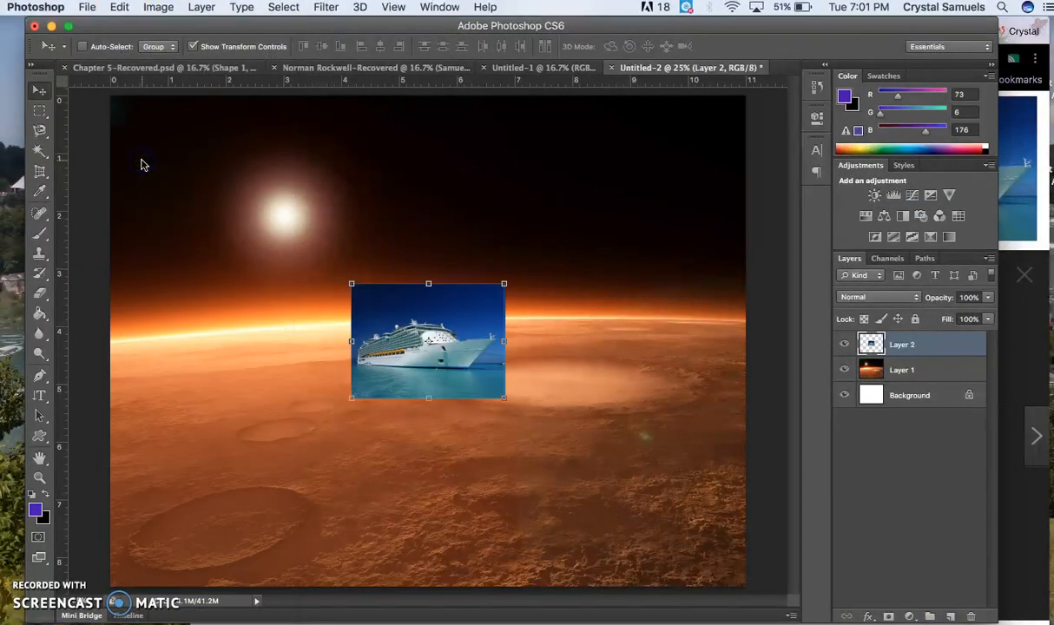
- Enlarge the cruise ship image to about 4.6 by 3.5 inches and move it over the left side of the Mars horizon
drag(505, 284, 615, 182)
double_click(504, 267)
drag(491, 273, 277, 308)
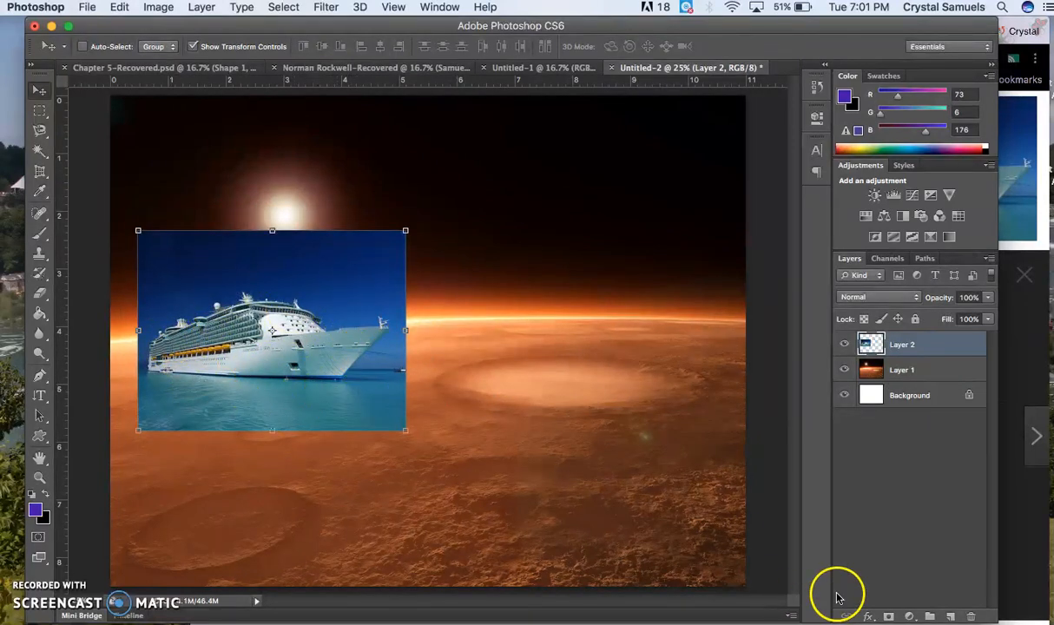
- Switch to Chrome and check the instruction about the total number of objects in the Sky Replacement Advertisement slides
key(super+Tab)
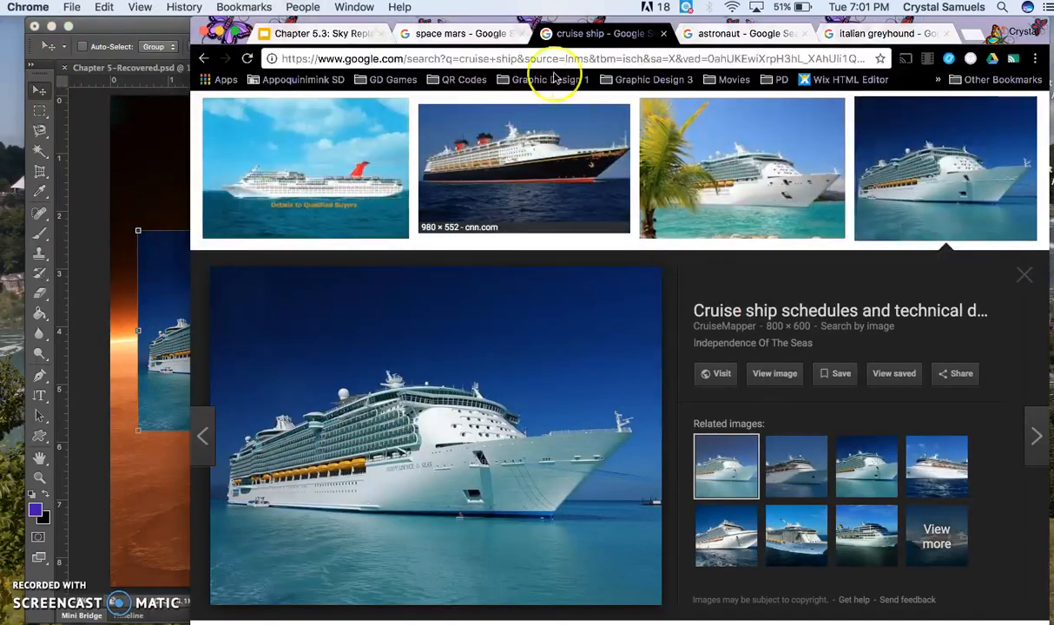
click(313, 33)
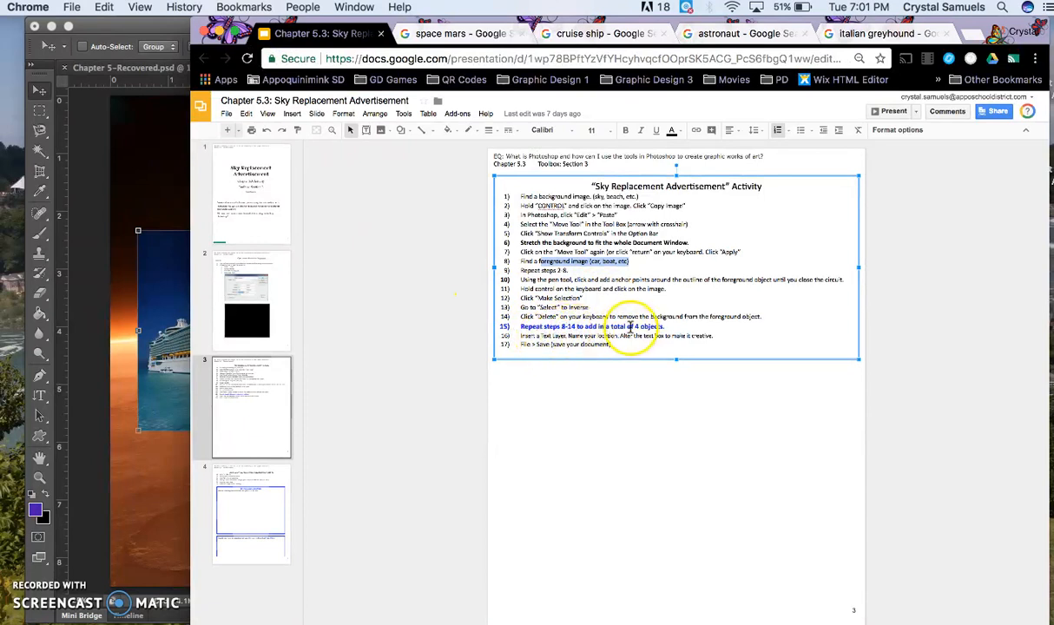
drag(633, 326, 662, 327)
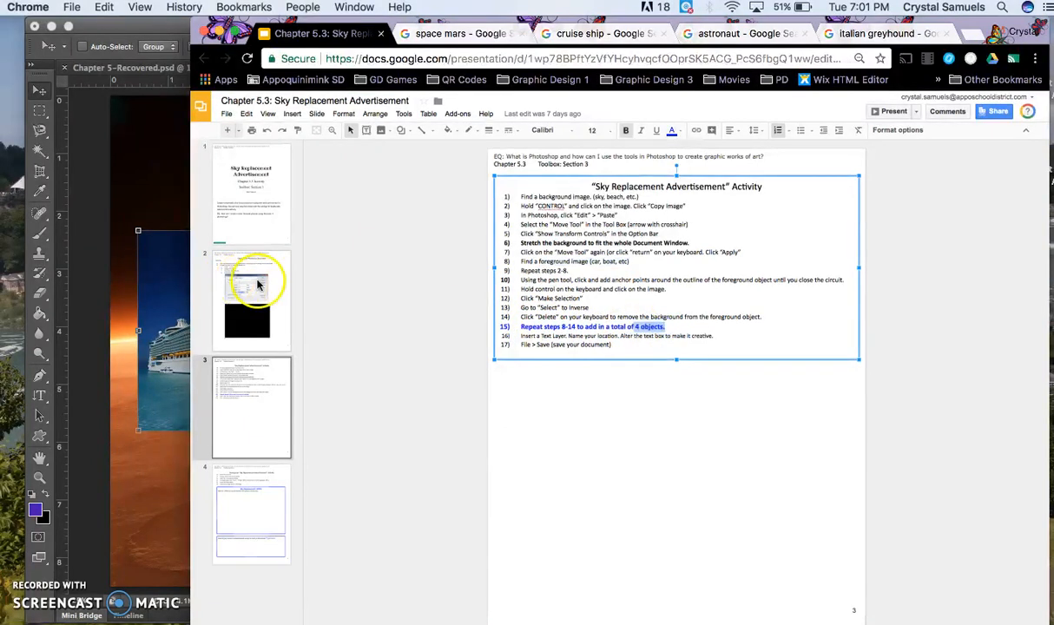
- Browse the astronaut image results and copy the Kennedy Space Center astronaut with the transparent background
click(707, 33)
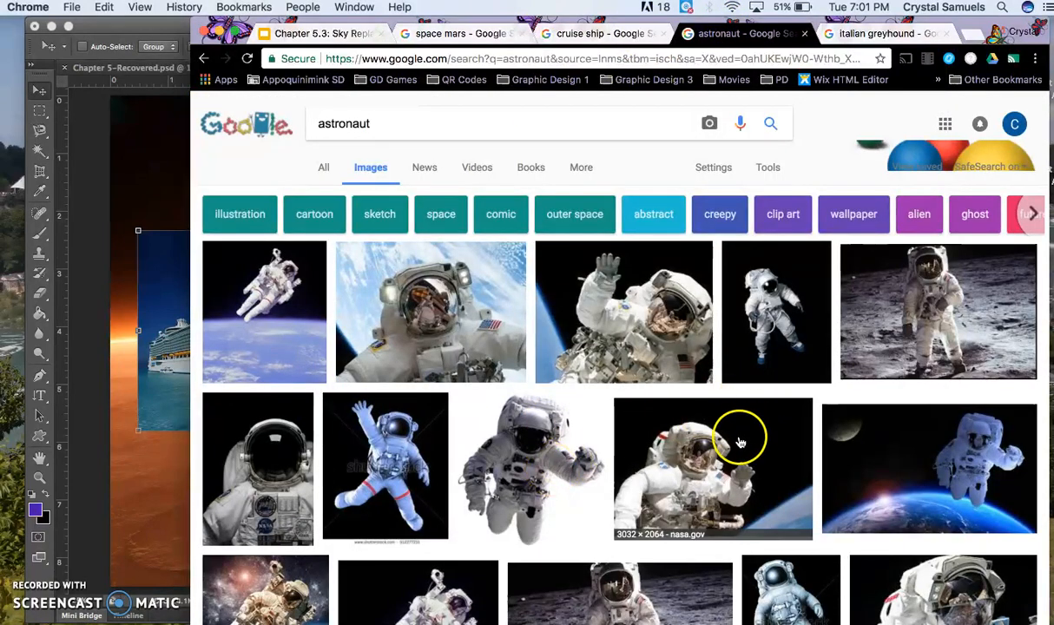
scroll(736, 411, down, 3)
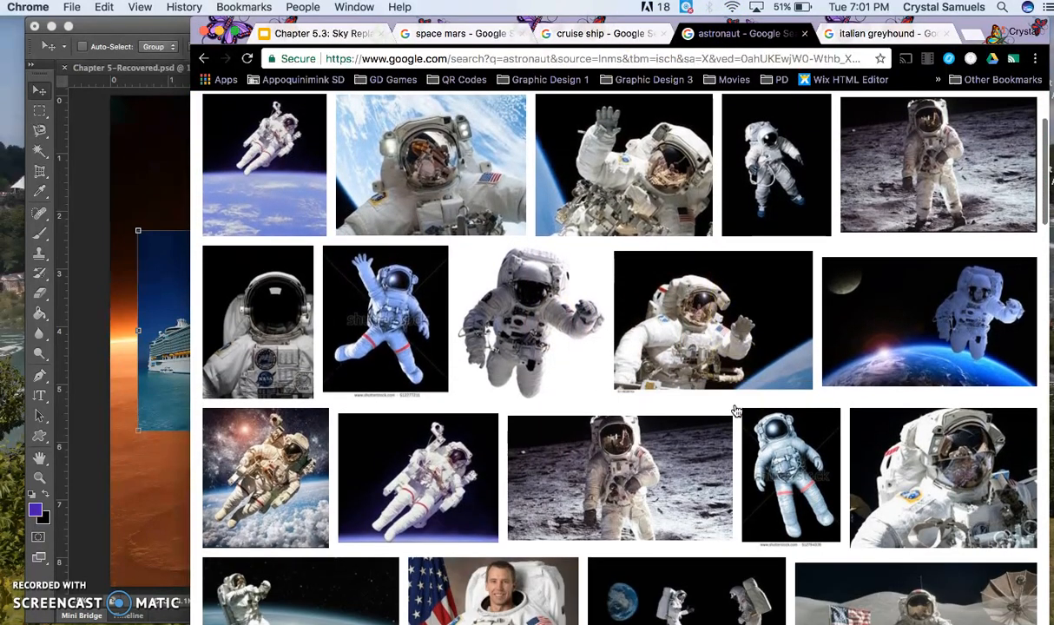
scroll(736, 411, up, 1)
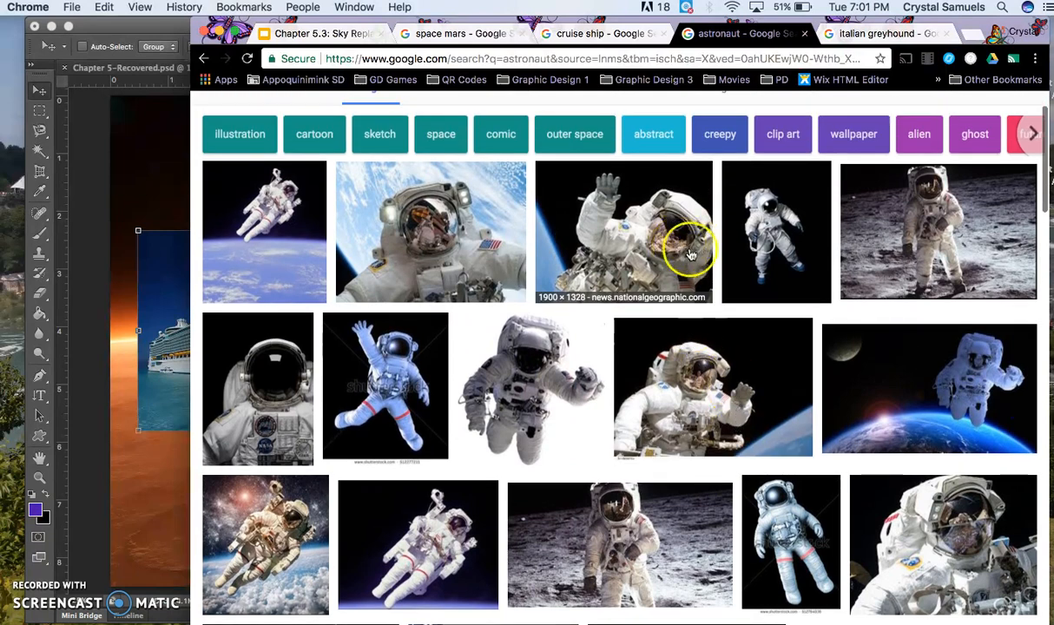
click(380, 417)
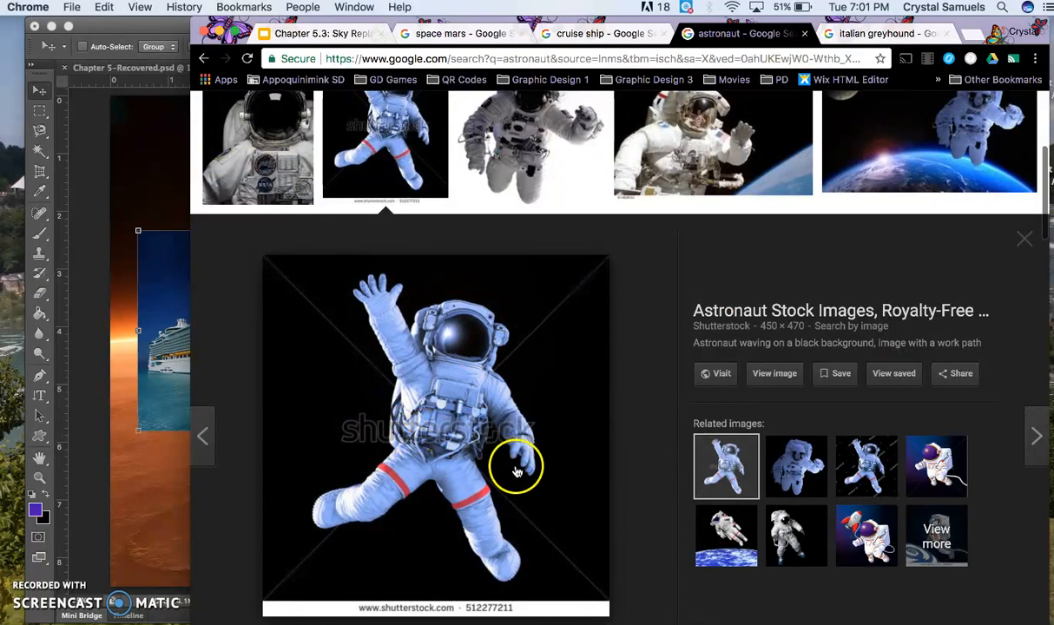
click(513, 148)
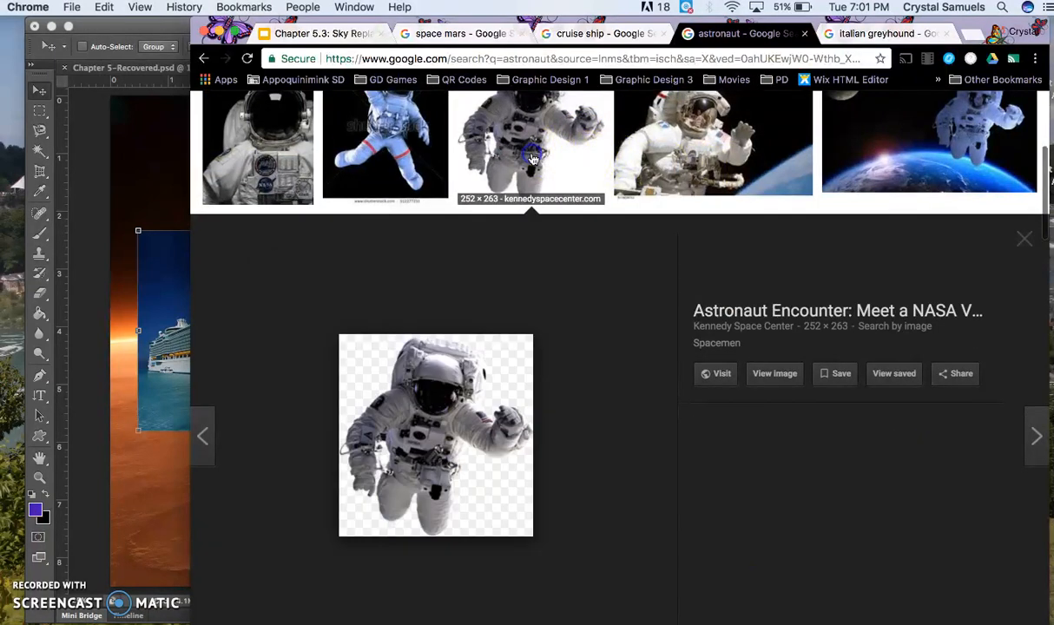
right_click(463, 468)
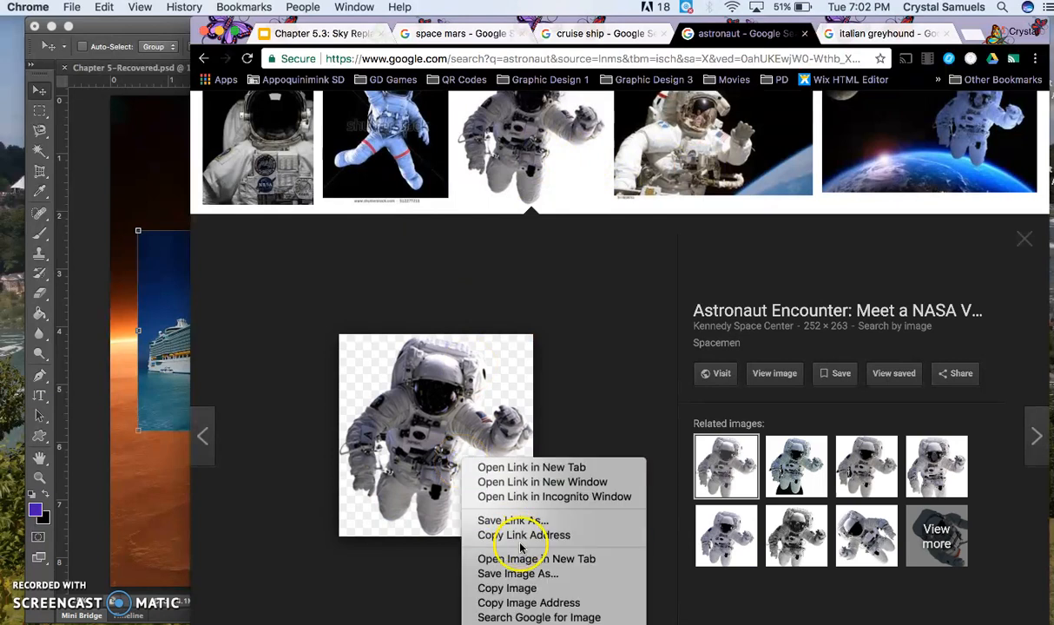
click(506, 588)
- Switch to Photoshop and paste the astronaut image onto a new layer above the cruise ship
click(144, 480)
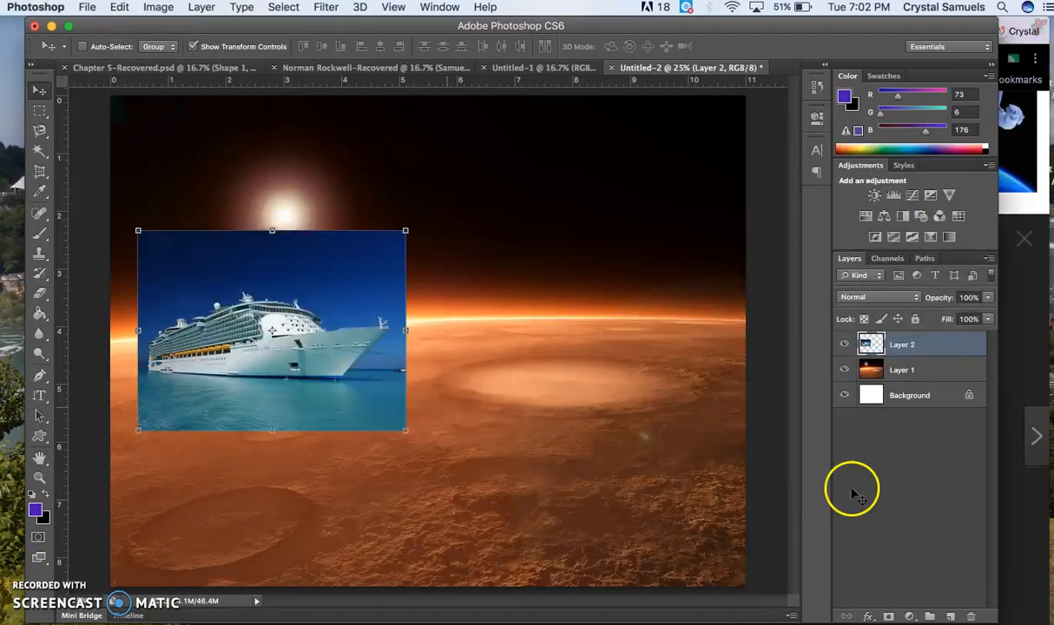
click(949, 616)
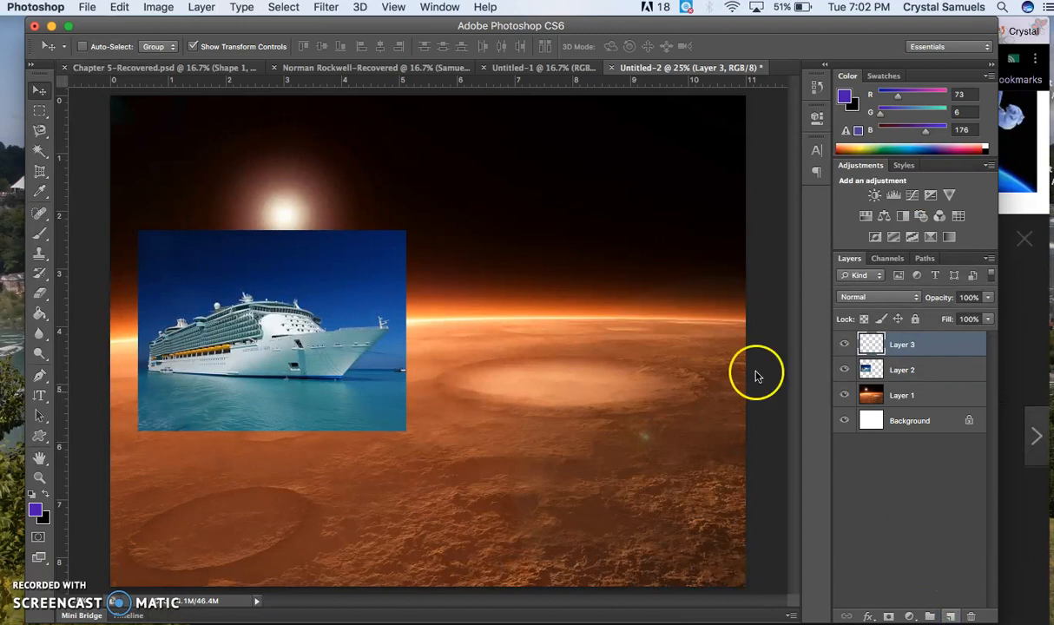
click(159, 7)
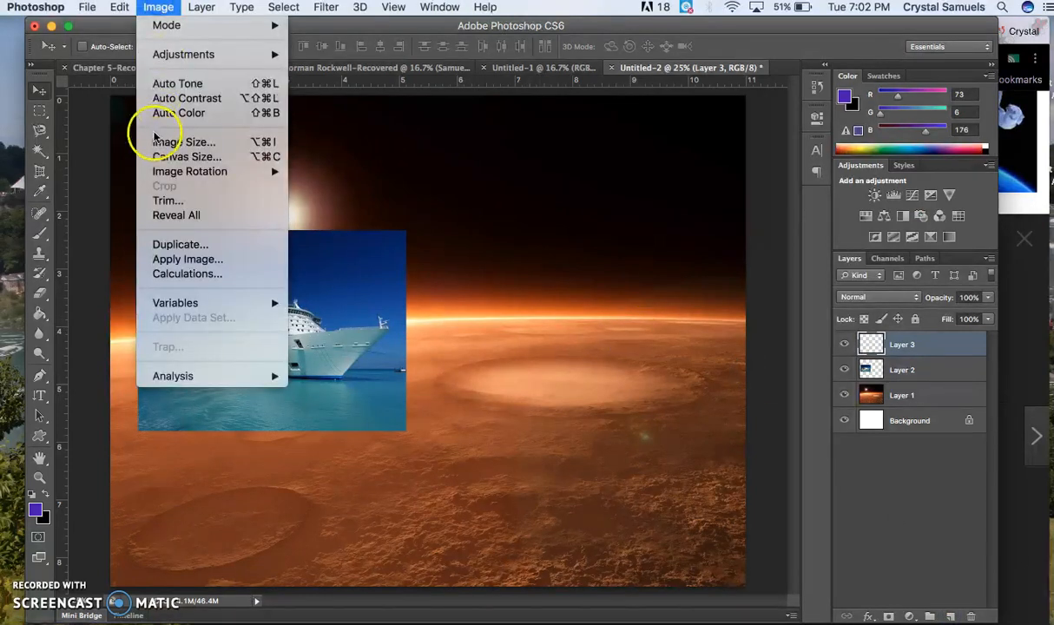
mouse_move(119, 7)
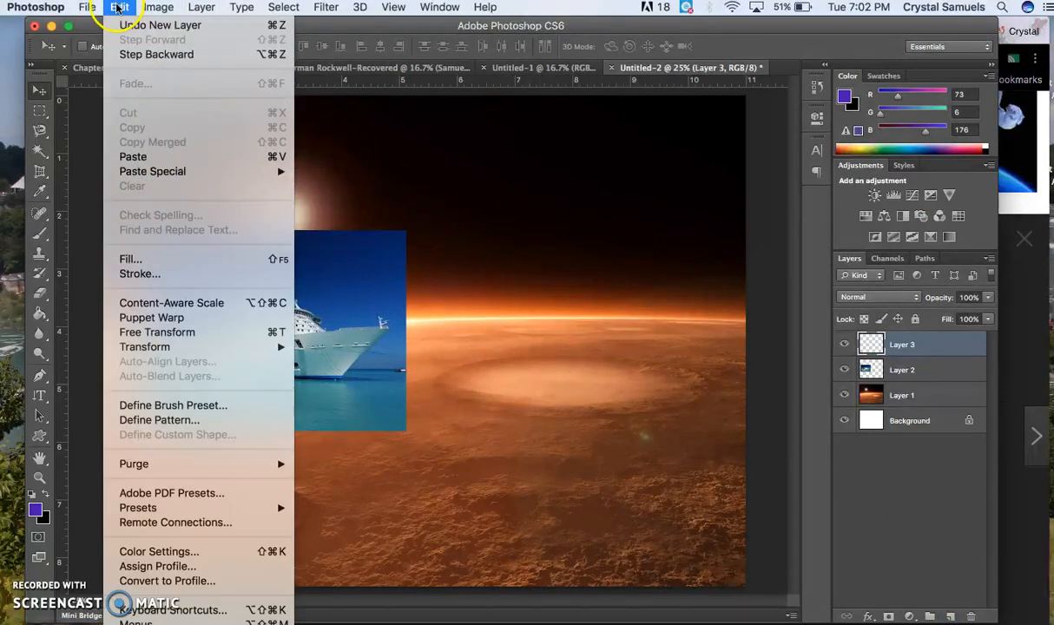
click(137, 156)
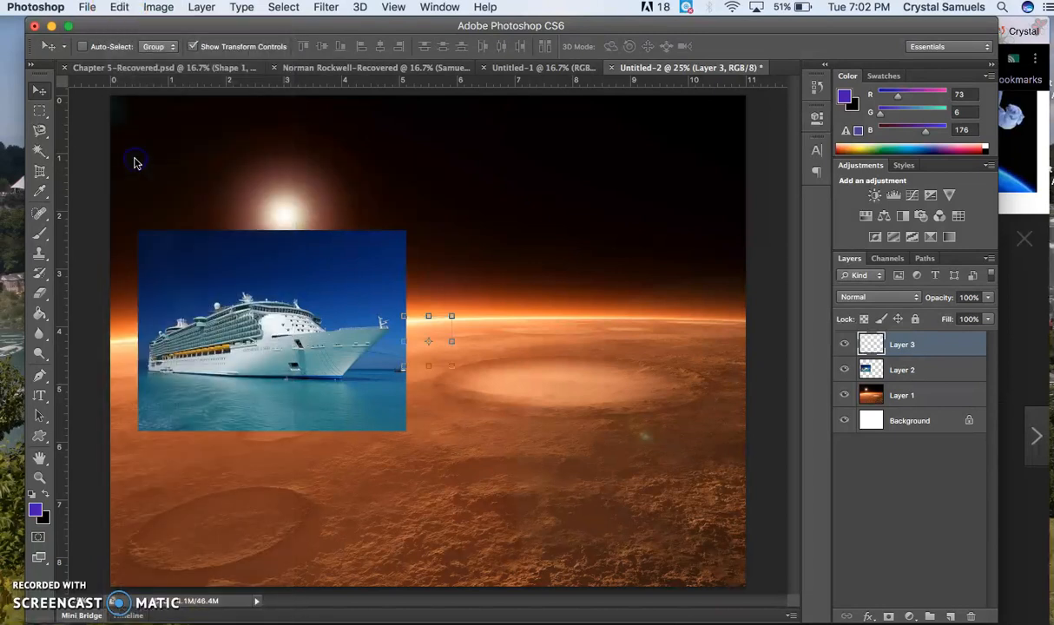
- Enlarge the astronaut image to about 2.5 by 2.6 inches and move it into the dark sky above the horizon, opposite the sun
drag(452, 317, 545, 216)
key(Return)
drag(489, 250, 649, 189)
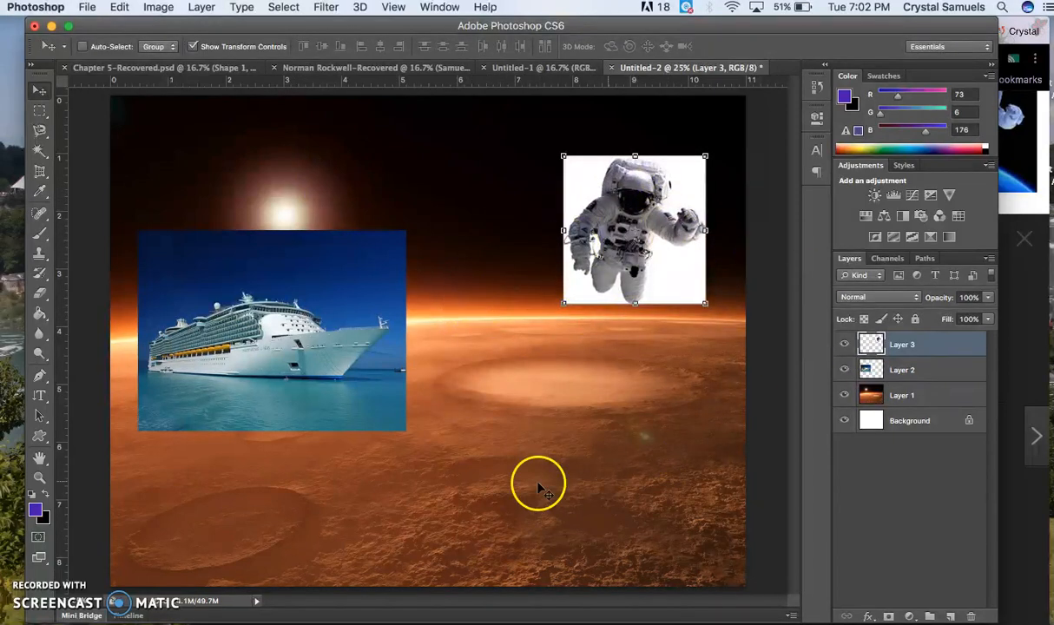
- Switch to Chrome and copy the Vetstreet.com image of the sitting brown and white puppy from the italian greyhound results
key(super+Tab)
click(866, 37)
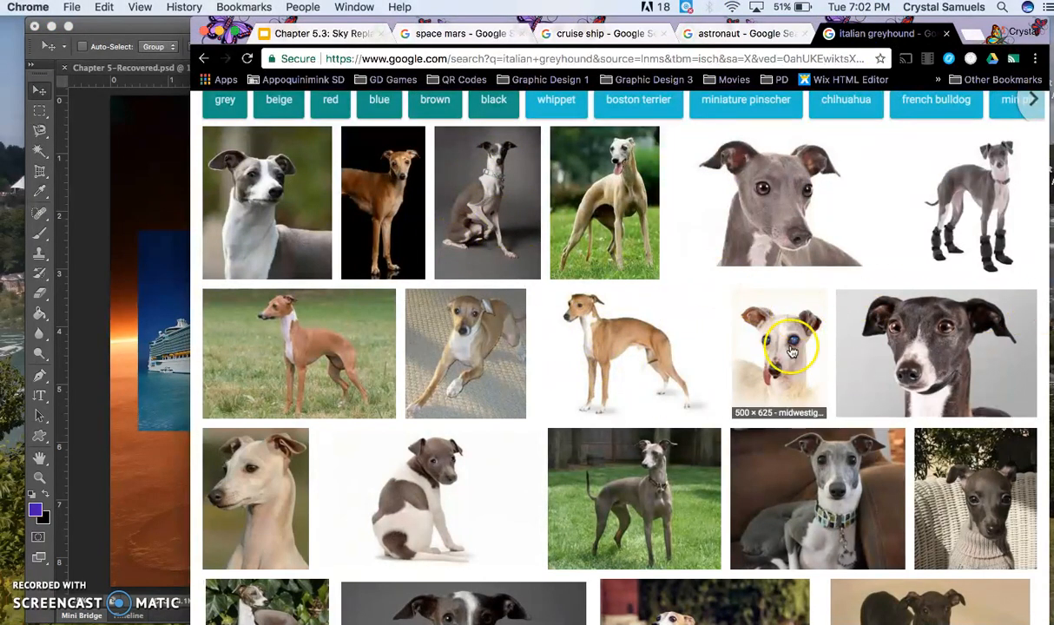
click(445, 474)
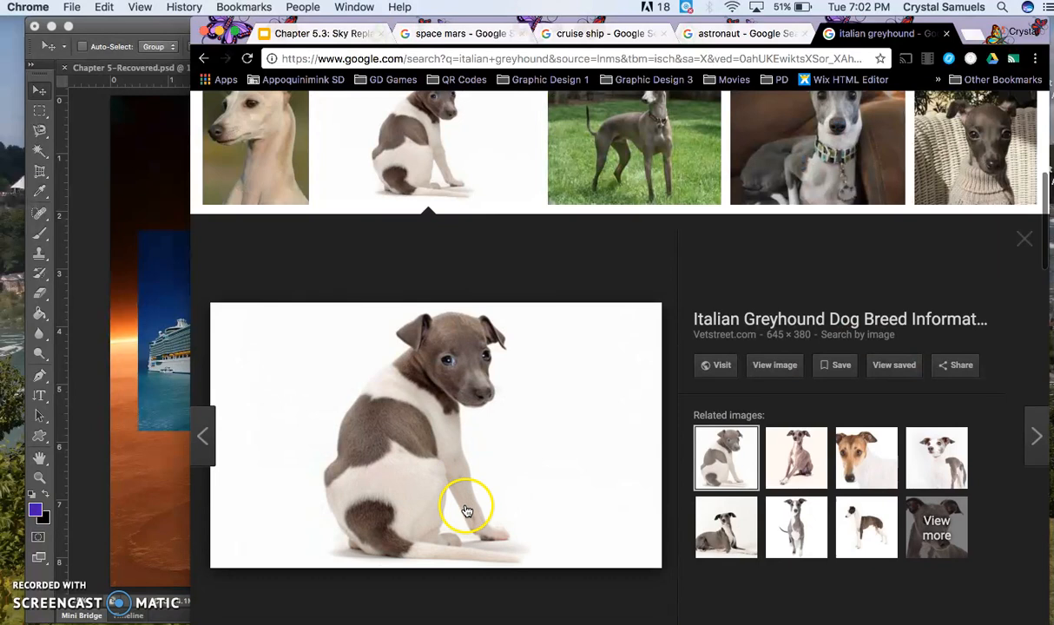
right_click(426, 456)
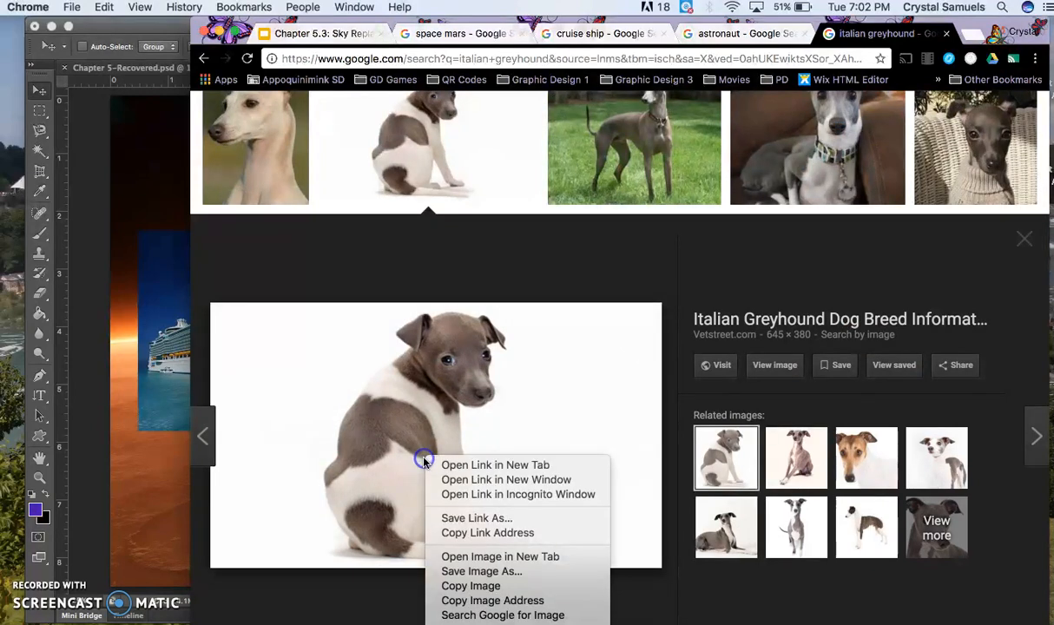
click(471, 587)
- Switch to Photoshop, paste the puppy image onto a new layer and move it onto the Mars ground well below the astronaut
click(161, 473)
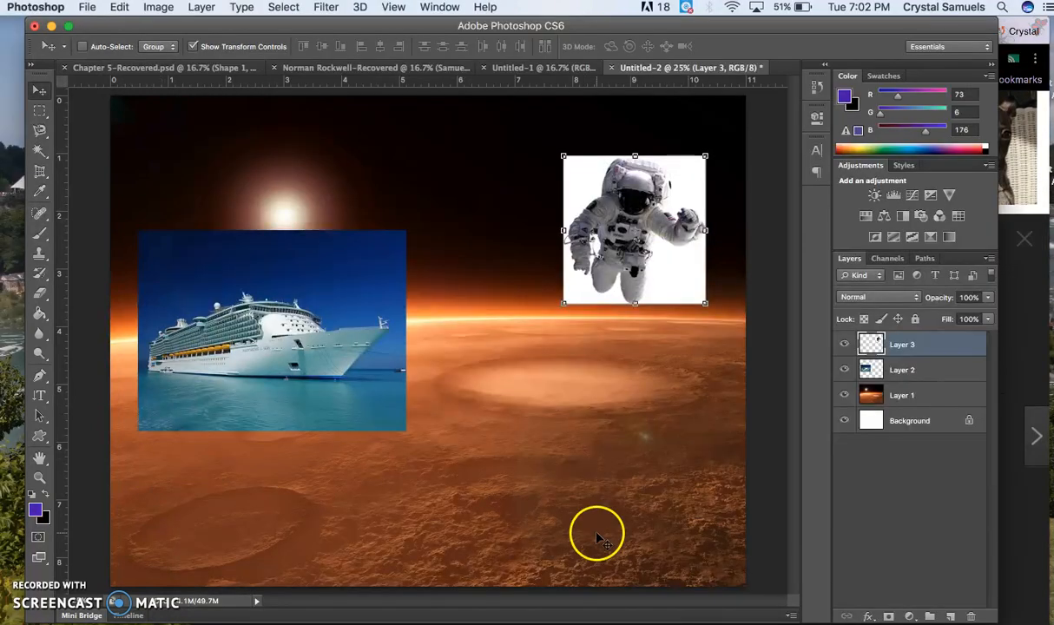
click(951, 616)
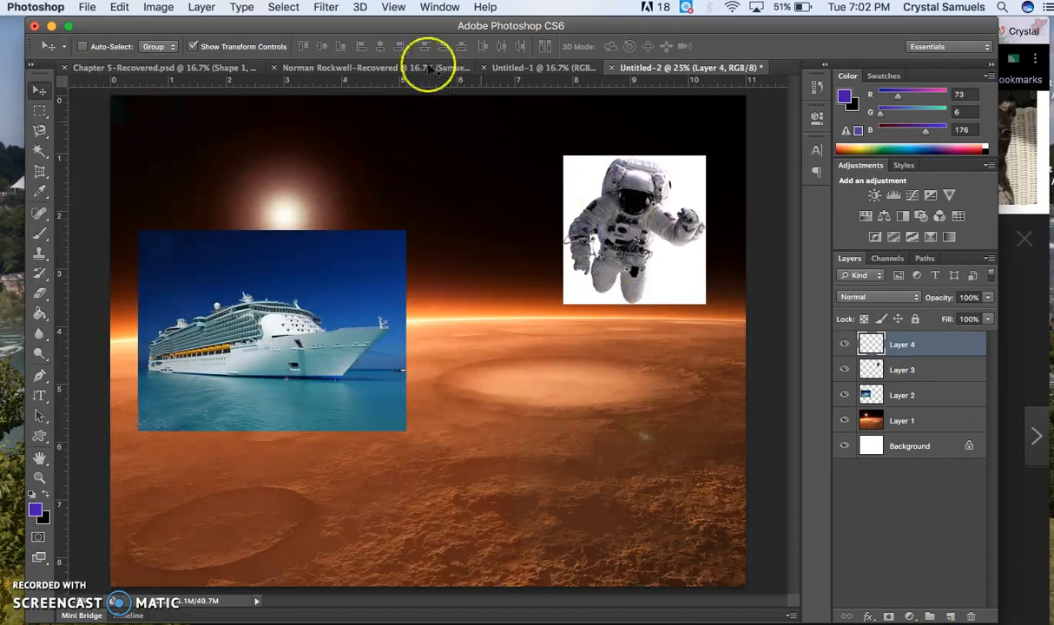
click(119, 7)
click(165, 157)
drag(442, 302, 623, 493)
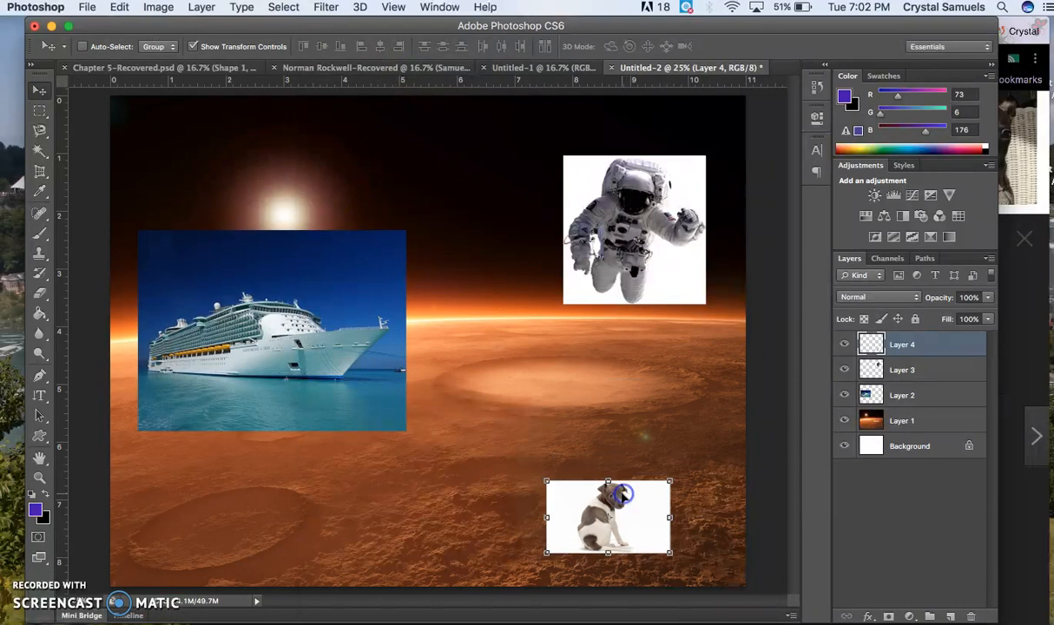
click(1019, 522)
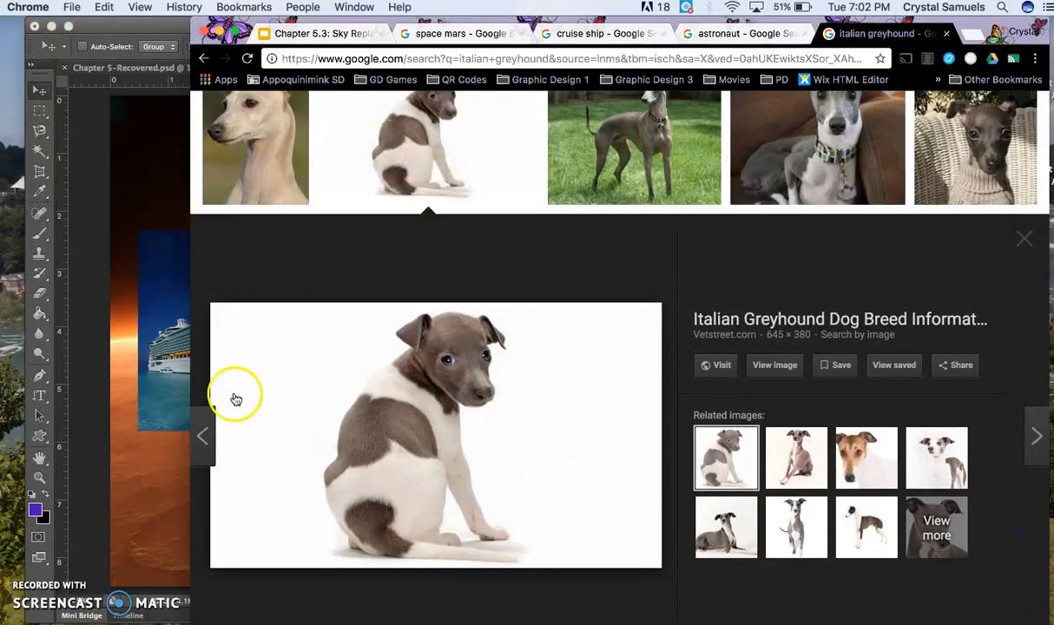
click(154, 408)
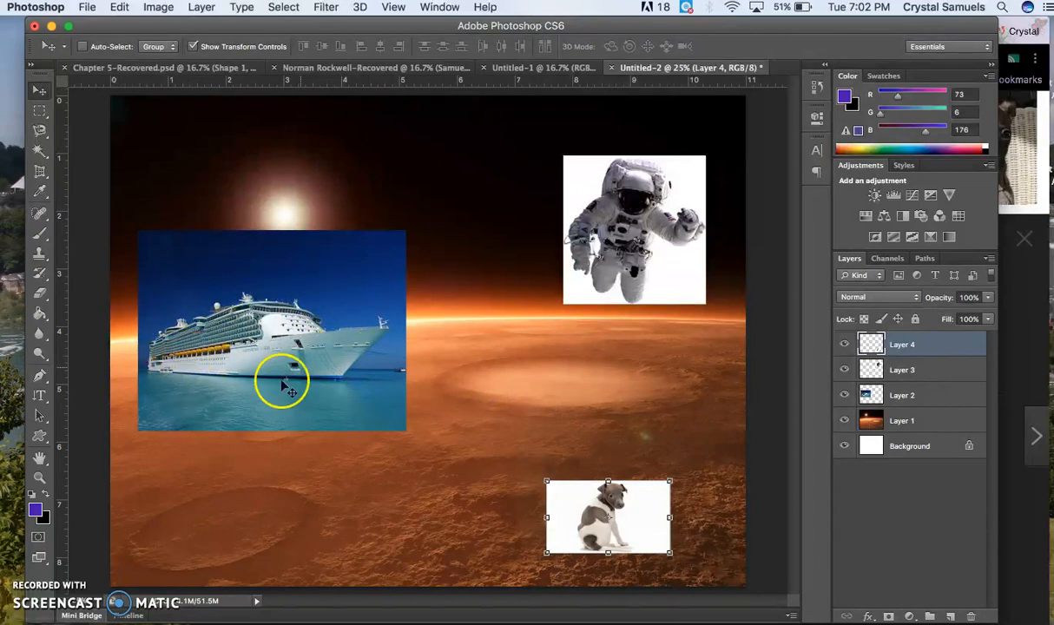
- Trace the cruise ship's stern and waterline with the Pen tool in Path mode, ending at the foot of the bow
click(39, 478)
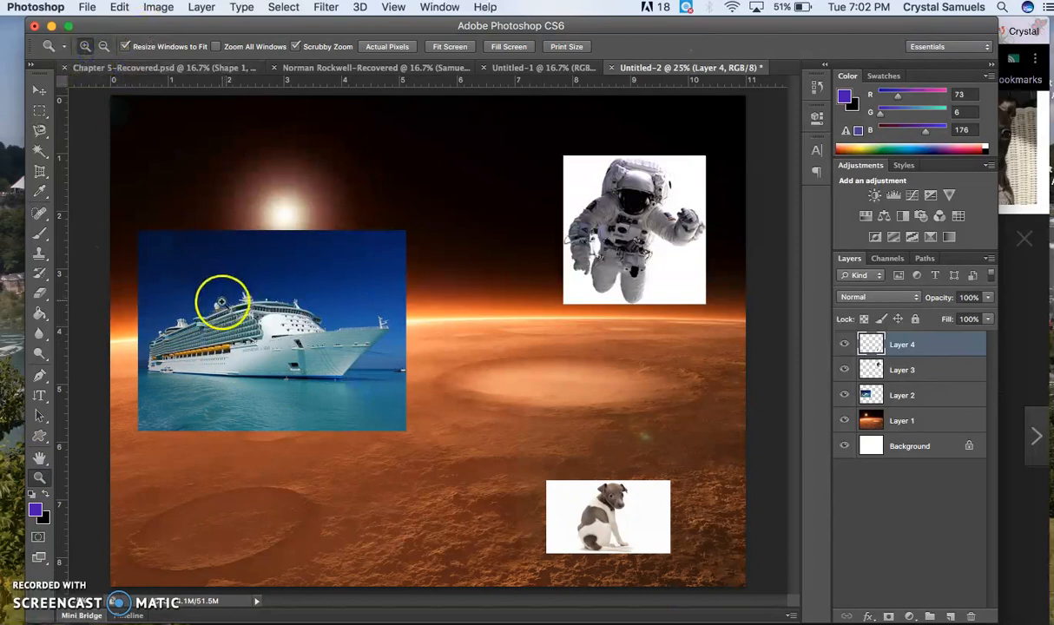
click(224, 310)
click(235, 327)
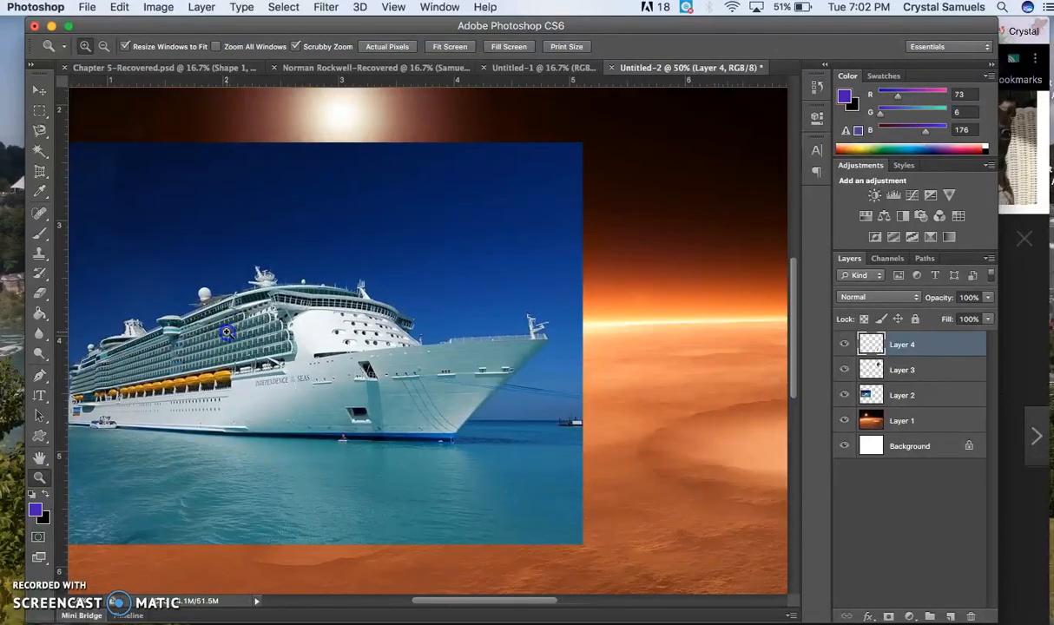
click(226, 332)
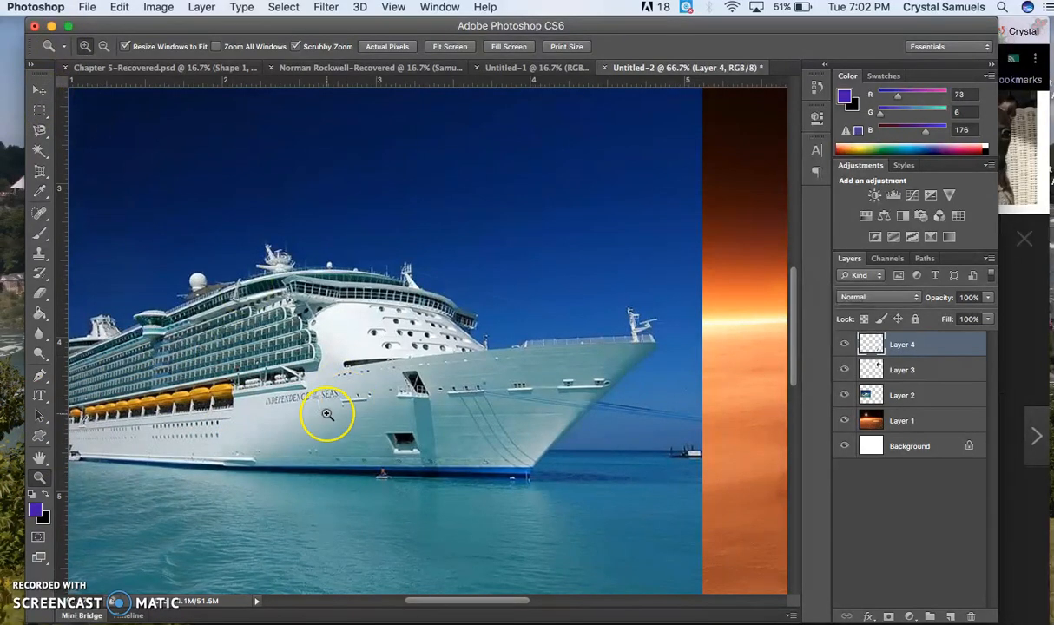
scroll(329, 415, right, 5)
scroll(329, 414, left, 8)
scroll(327, 415, left, 1)
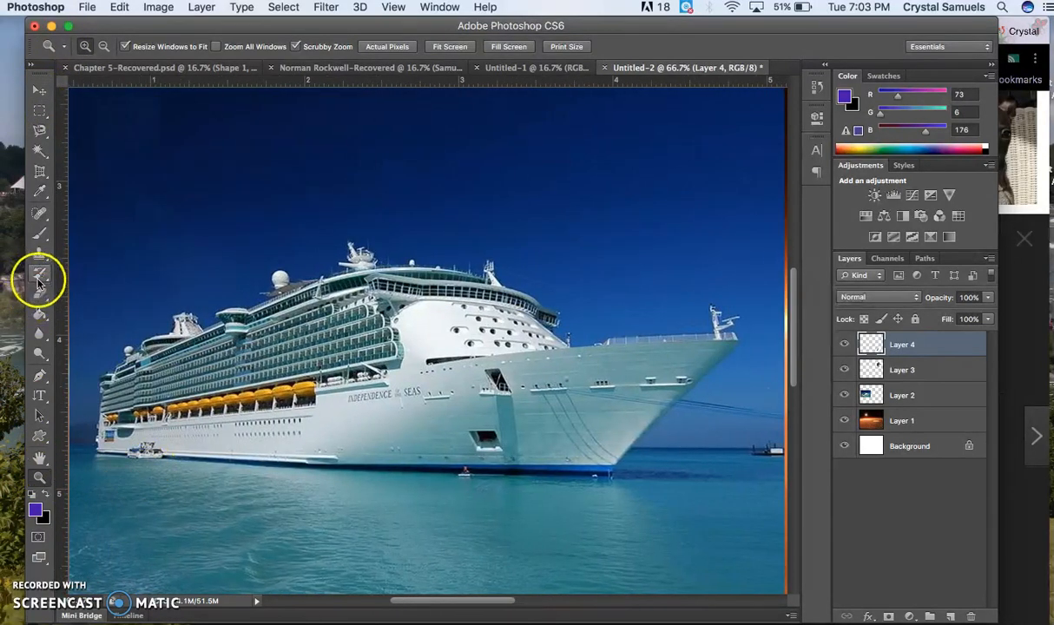
click(39, 380)
click(39, 382)
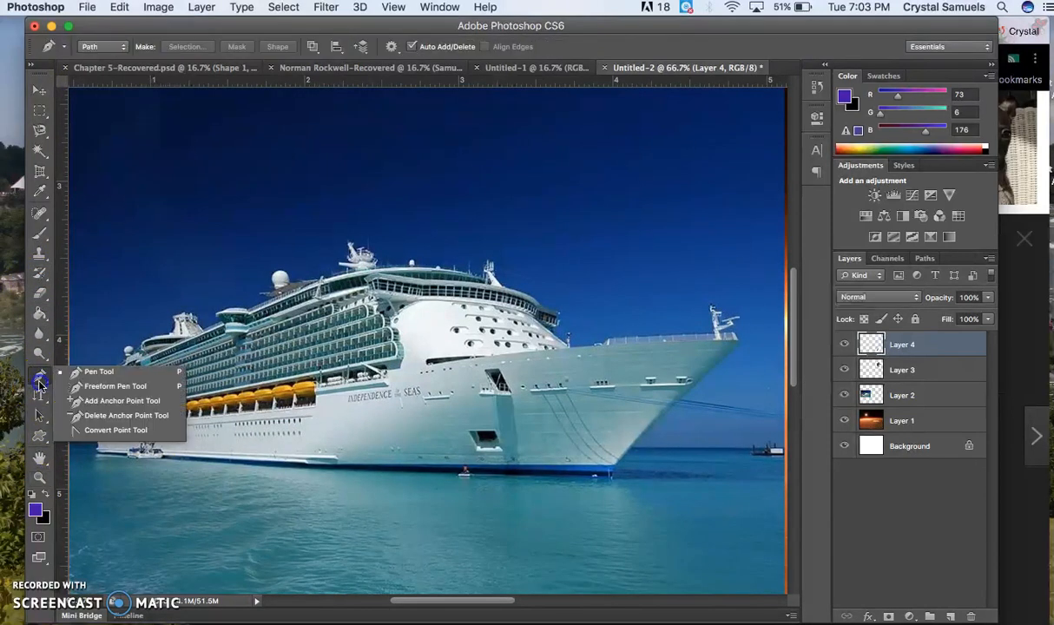
click(100, 374)
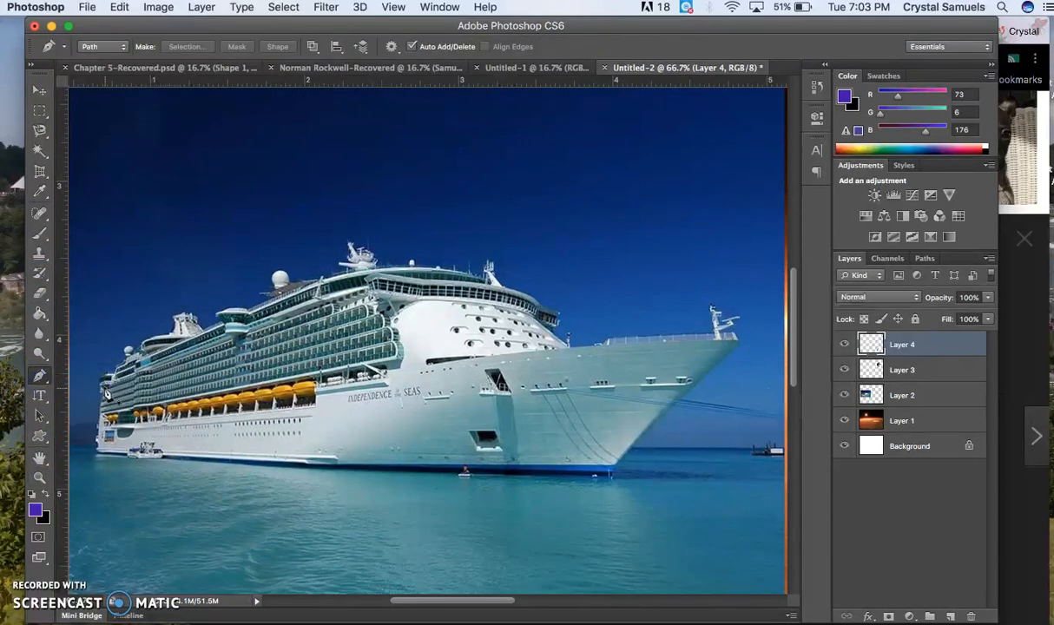
click(103, 397)
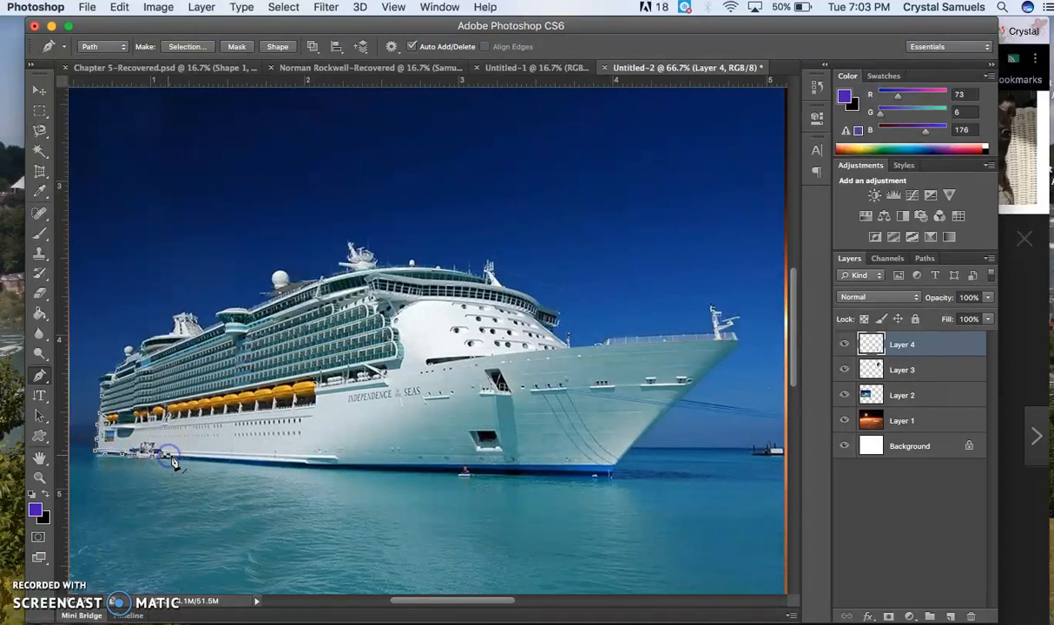
click(235, 462)
click(308, 466)
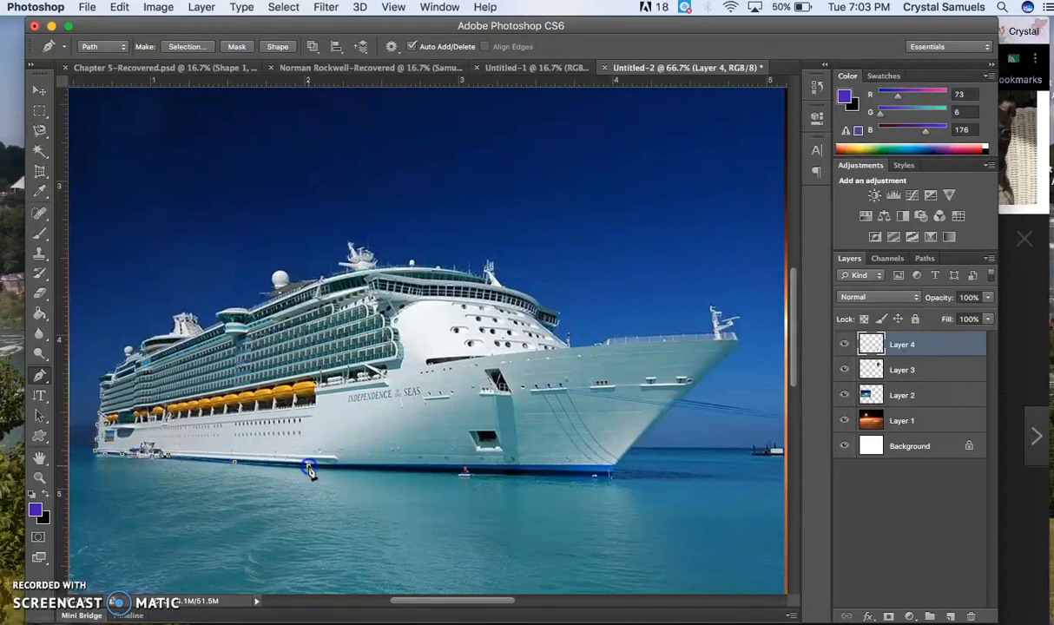
click(611, 476)
- Continue the pen path up the bow, around the small bow mast and back along the foredeck railing
click(738, 344)
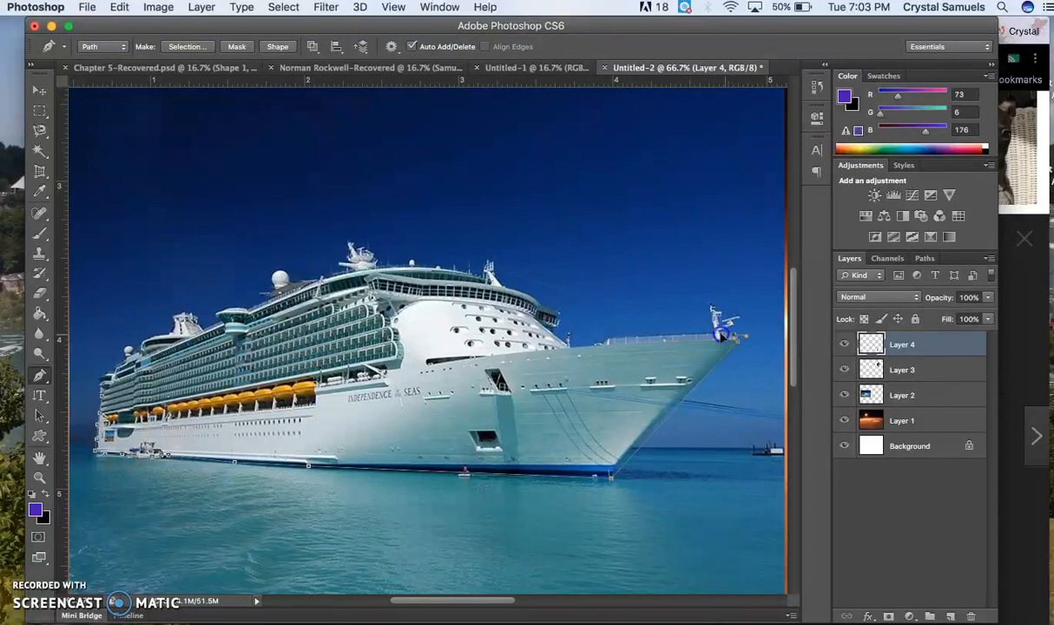
drag(756, 305, 710, 306)
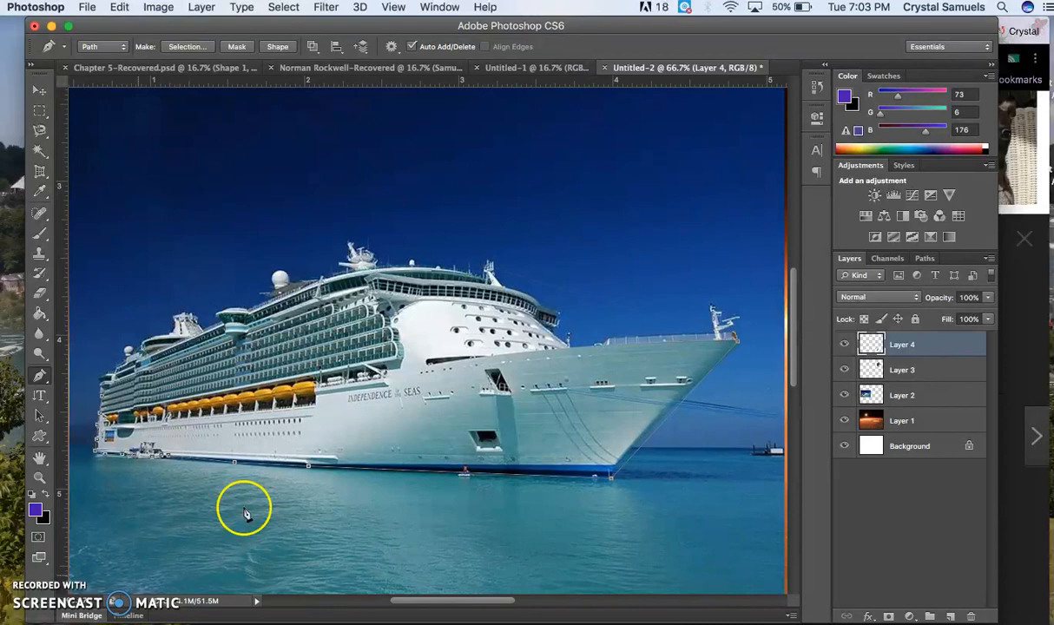
click(723, 333)
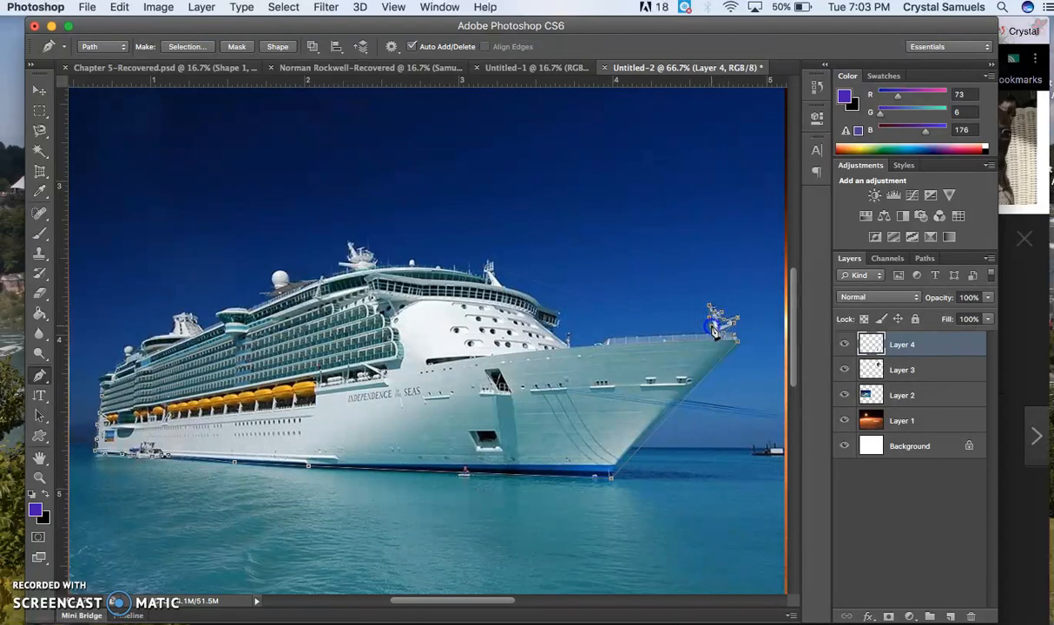
click(608, 340)
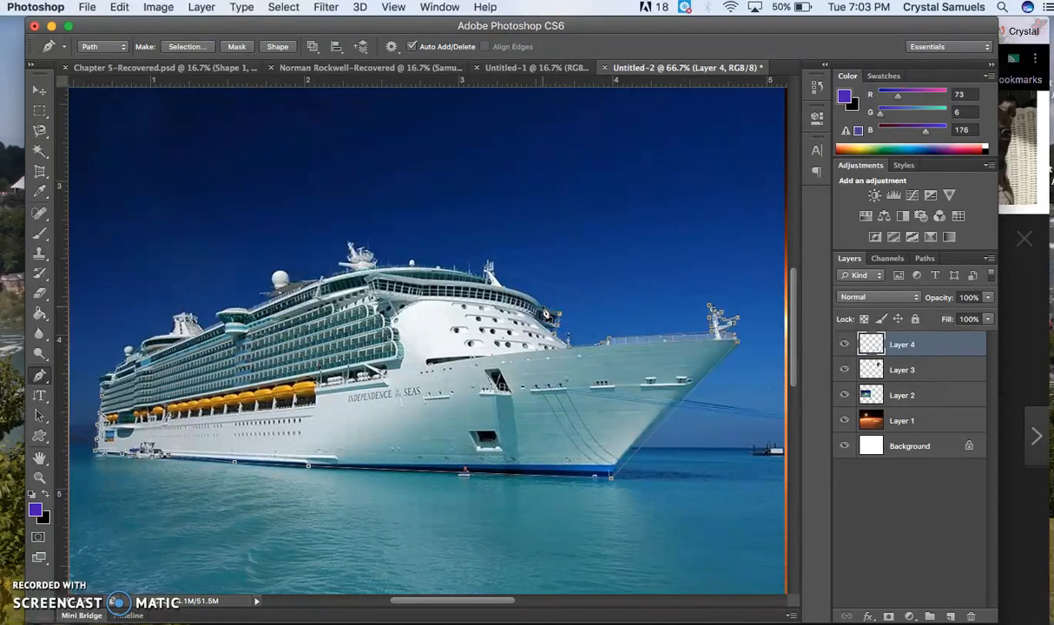
- Trace the ship's upper decks, masts and domes back to the stern and close the path at its starting point
click(503, 287)
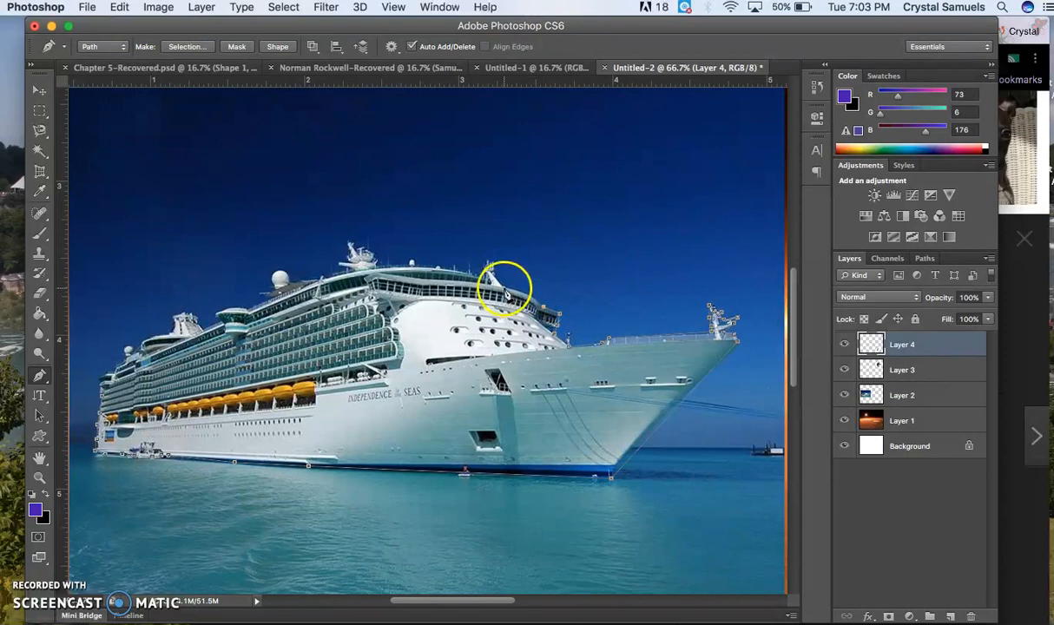
click(482, 293)
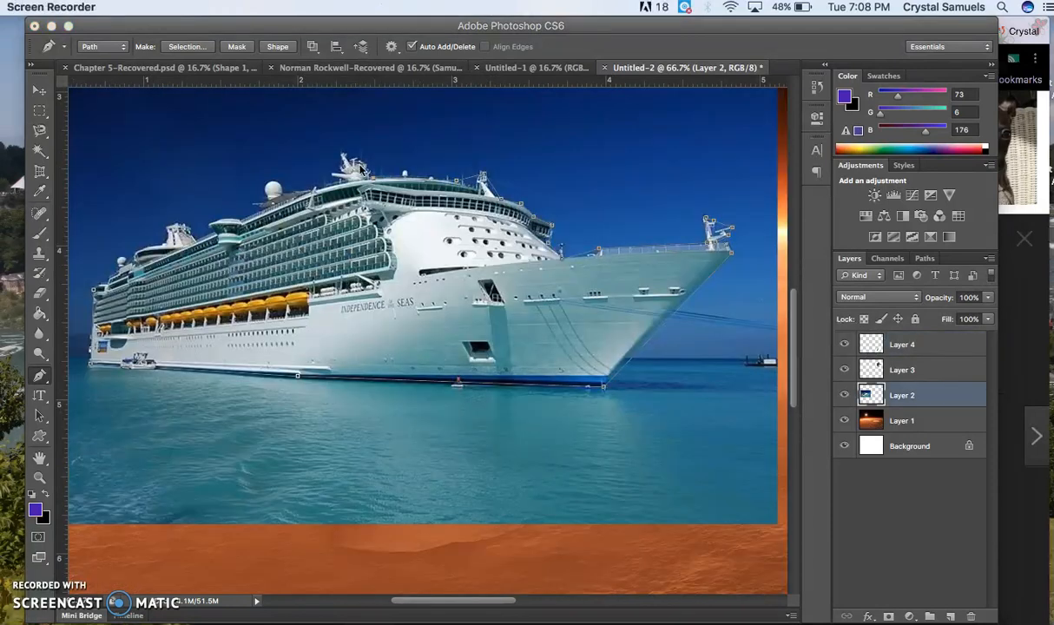
click(356, 163)
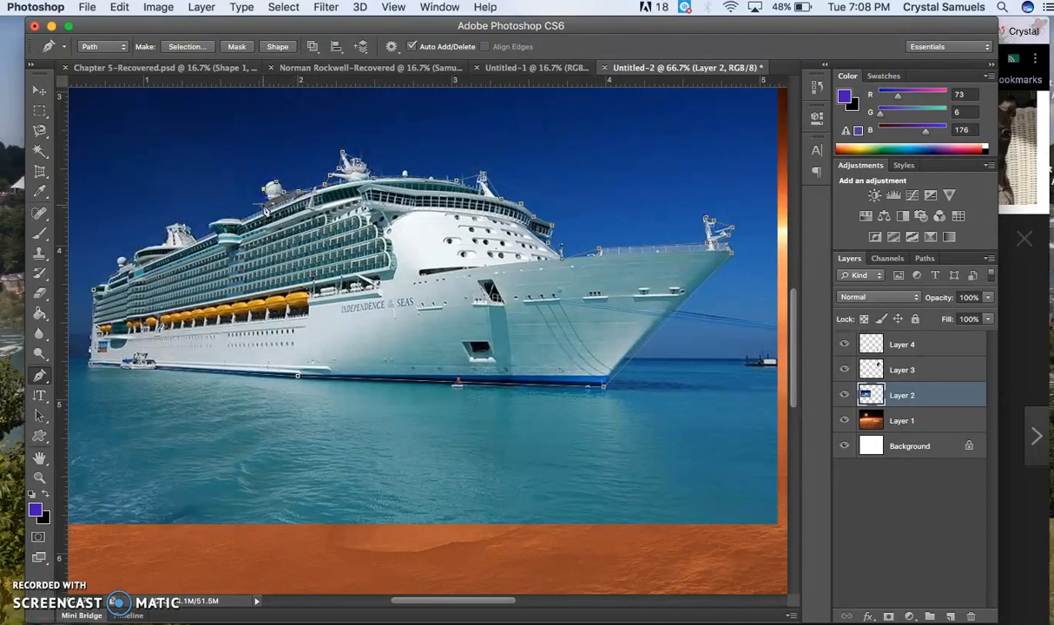
click(237, 222)
click(150, 250)
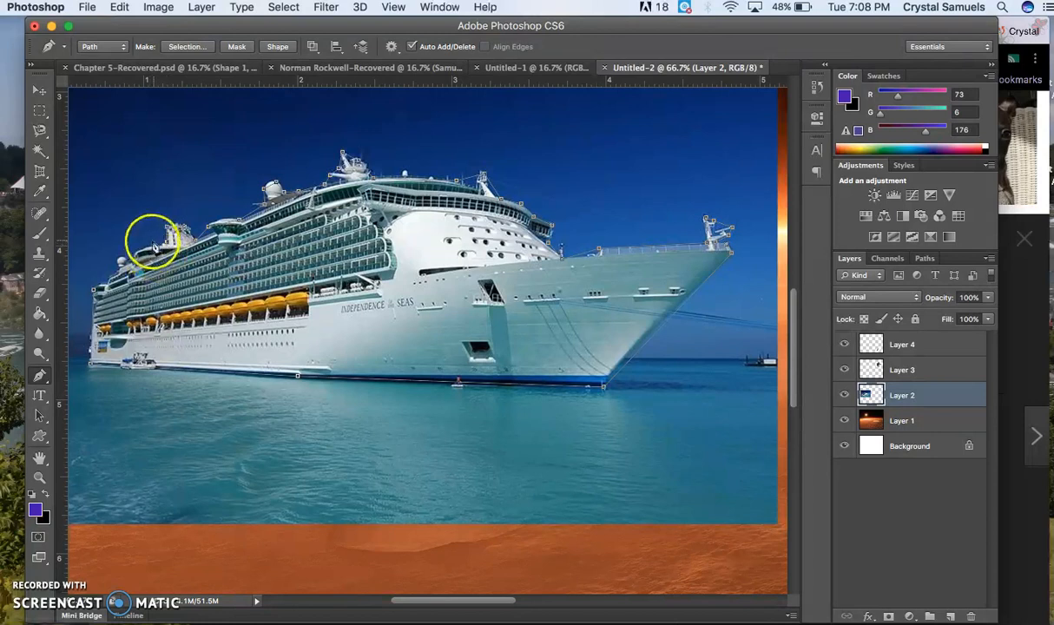
click(124, 260)
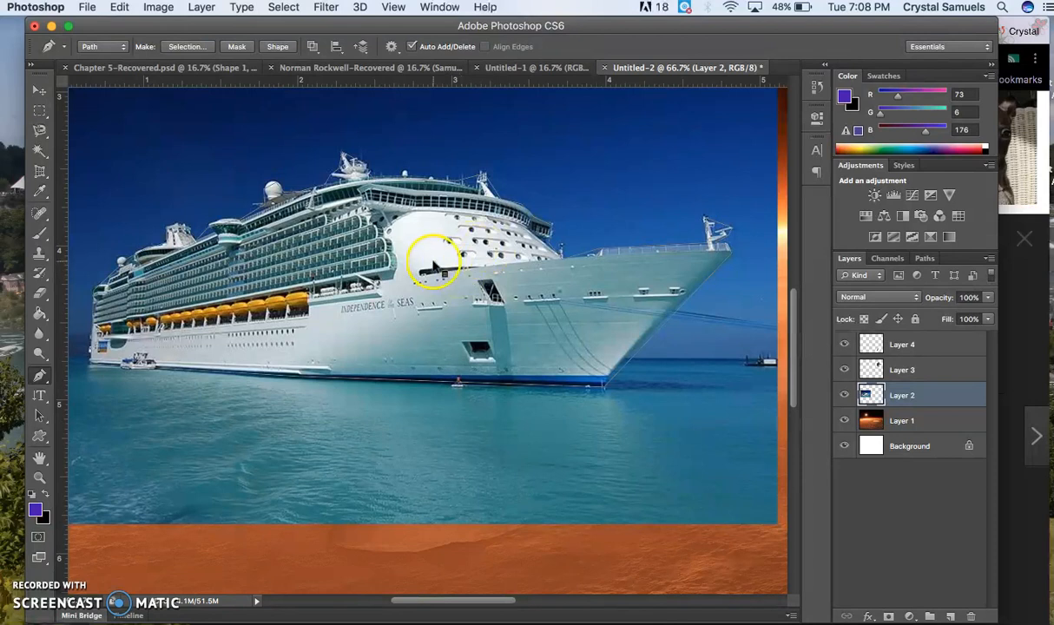
- Convert the ship path into a new anti-aliased selection with a 0-pixel feather radius and delete the selected area from Layer 2
right_click(377, 264)
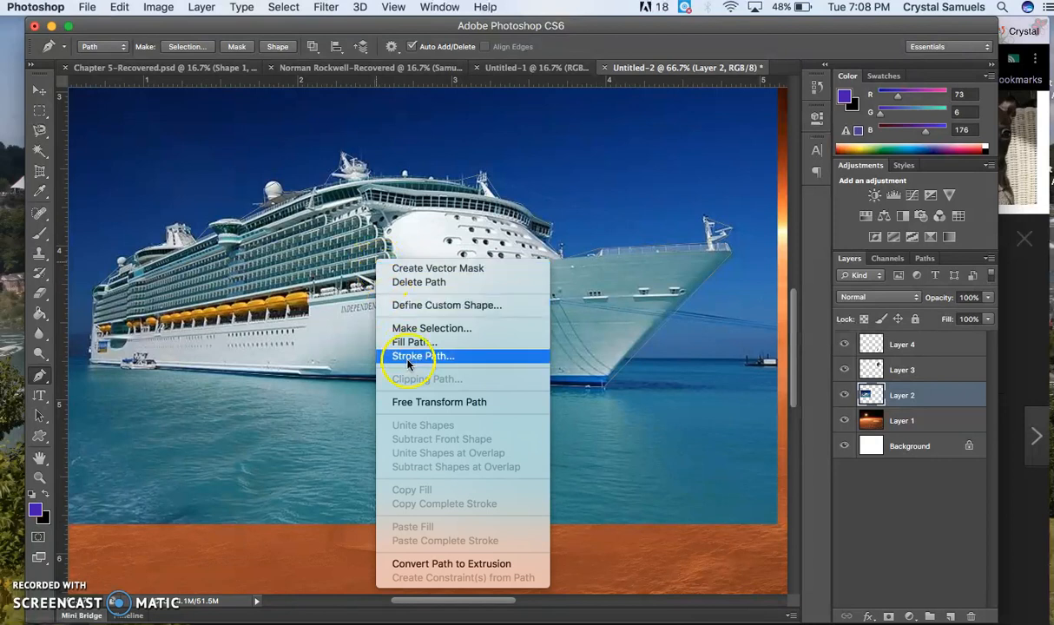
click(415, 328)
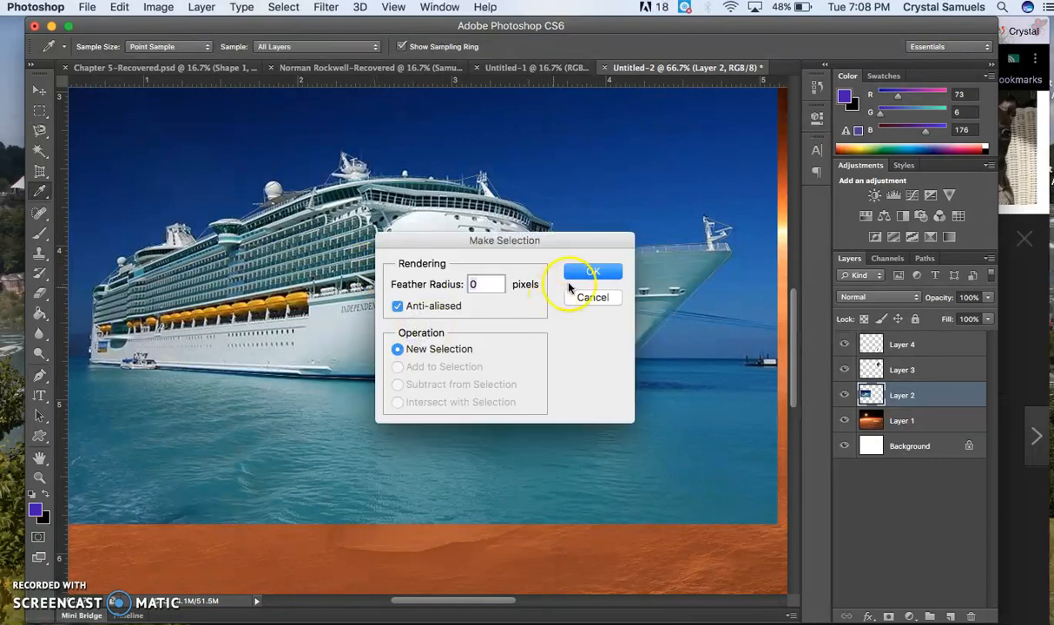
click(584, 272)
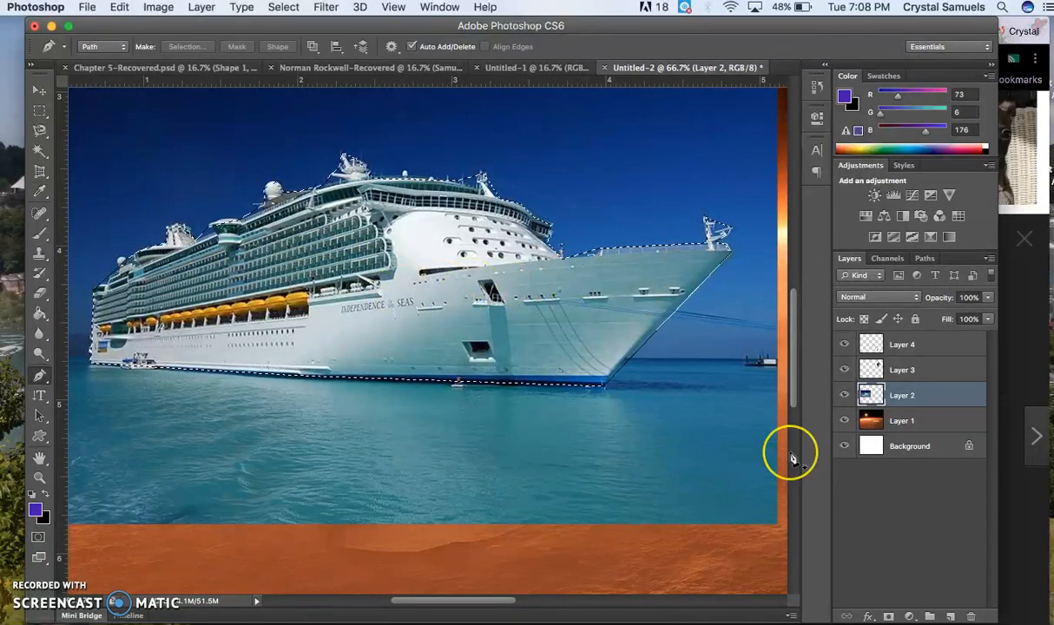
key(Delete)
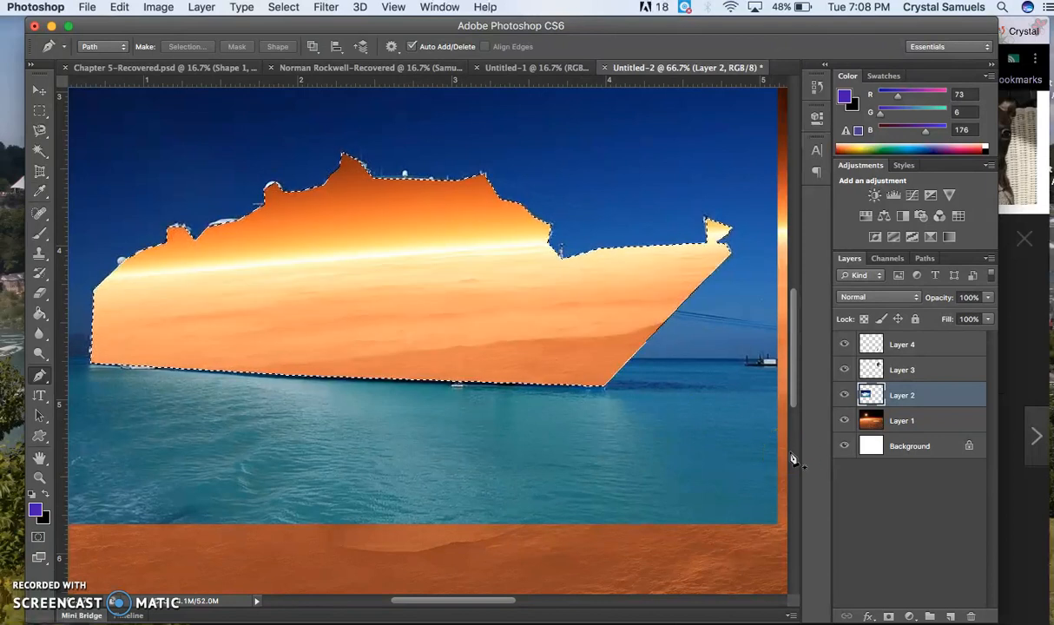
- Undo the deletion of the ship on Layer 2 and invert the selection so it covers everything outside the ship
key(super+z)
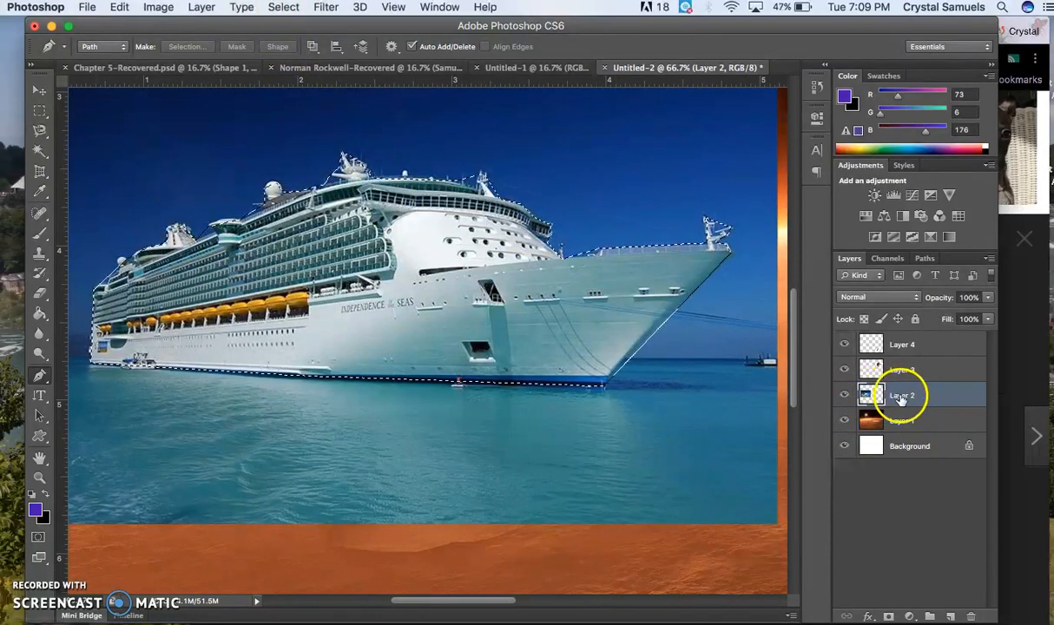
click(845, 395)
click(847, 395)
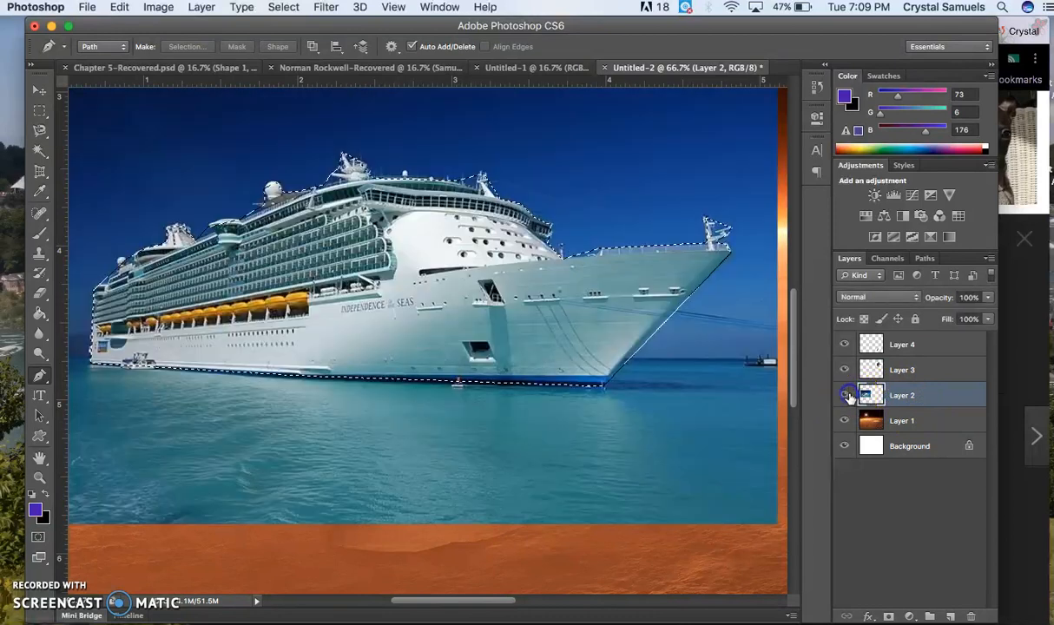
click(282, 7)
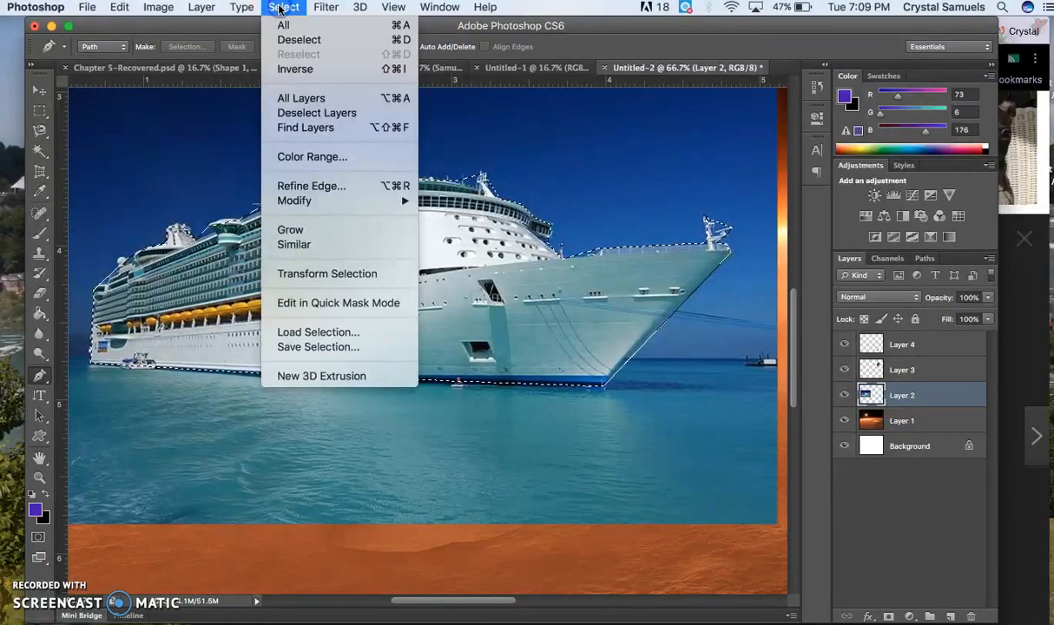
click(292, 68)
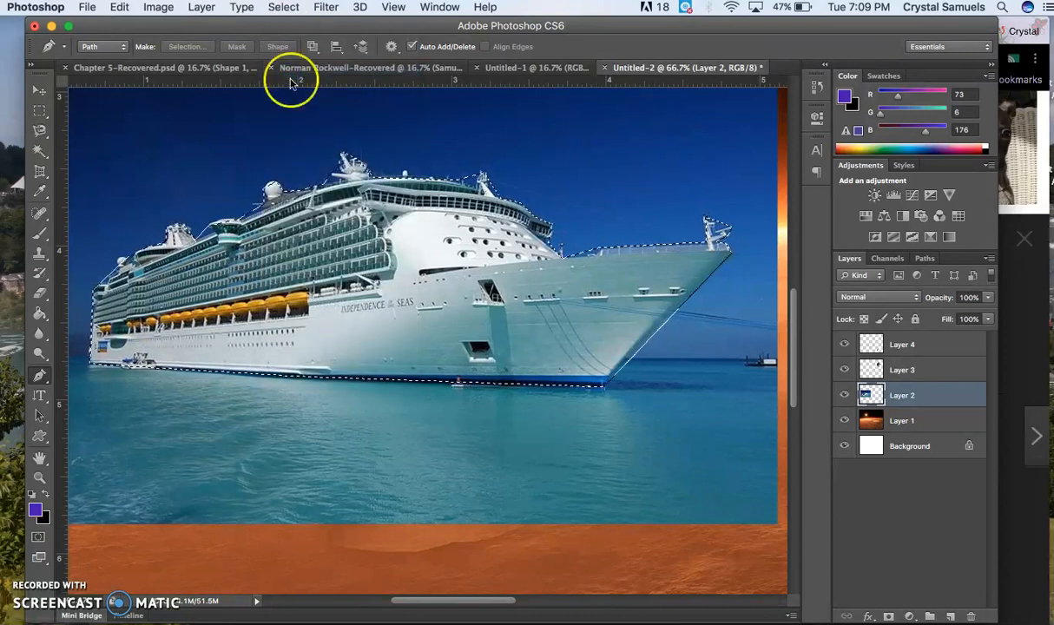
- Delete the sky and water surrounding the ship on Layer 2 and clear the selection
mouse_move(9, 336)
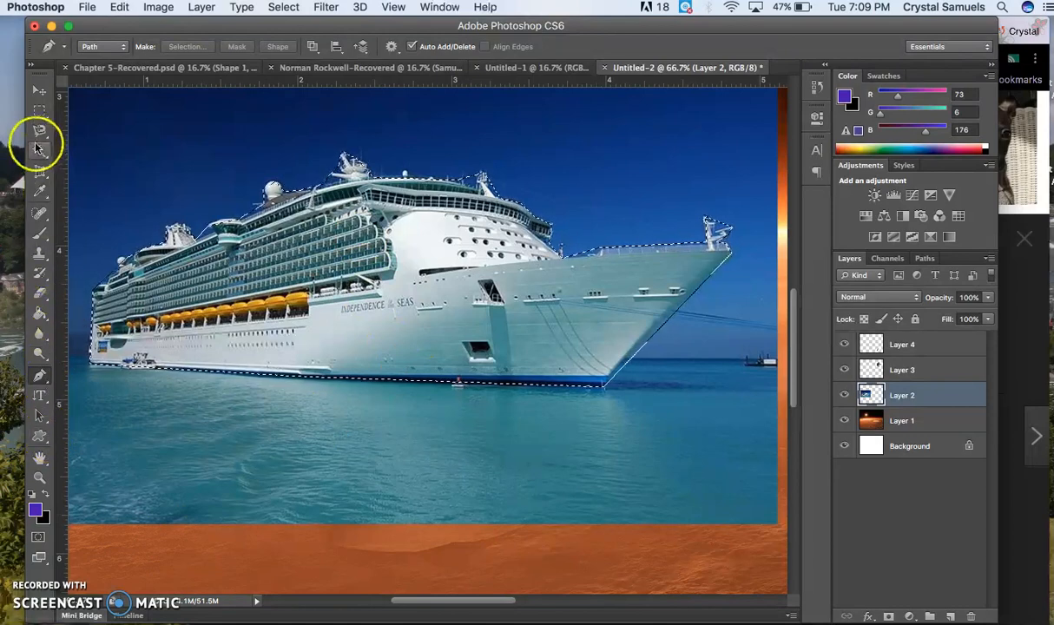
click(41, 483)
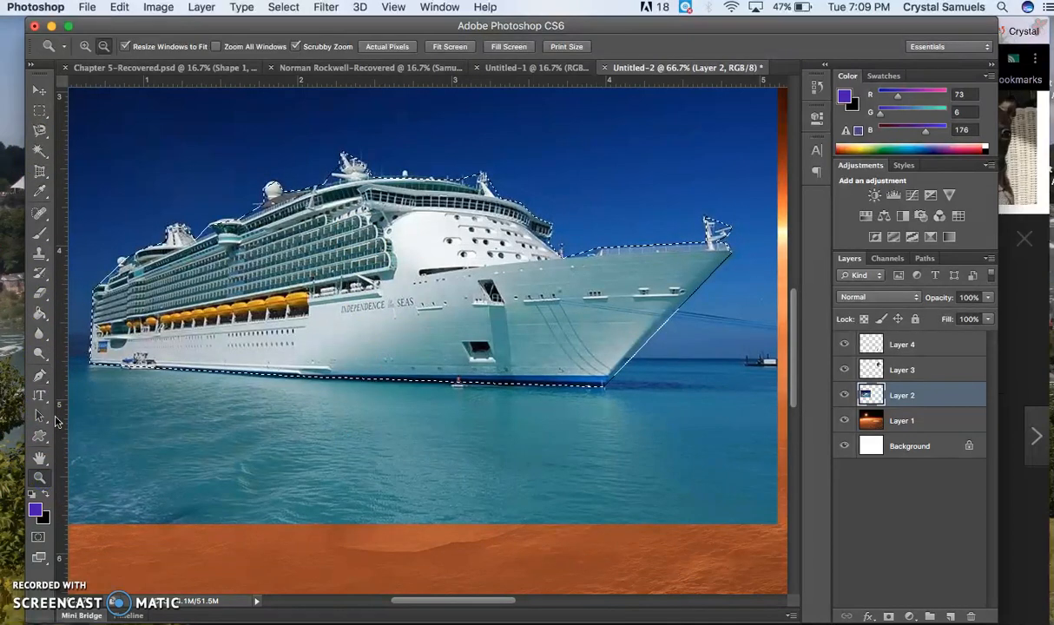
alt+click(189, 294)
alt+click(191, 295)
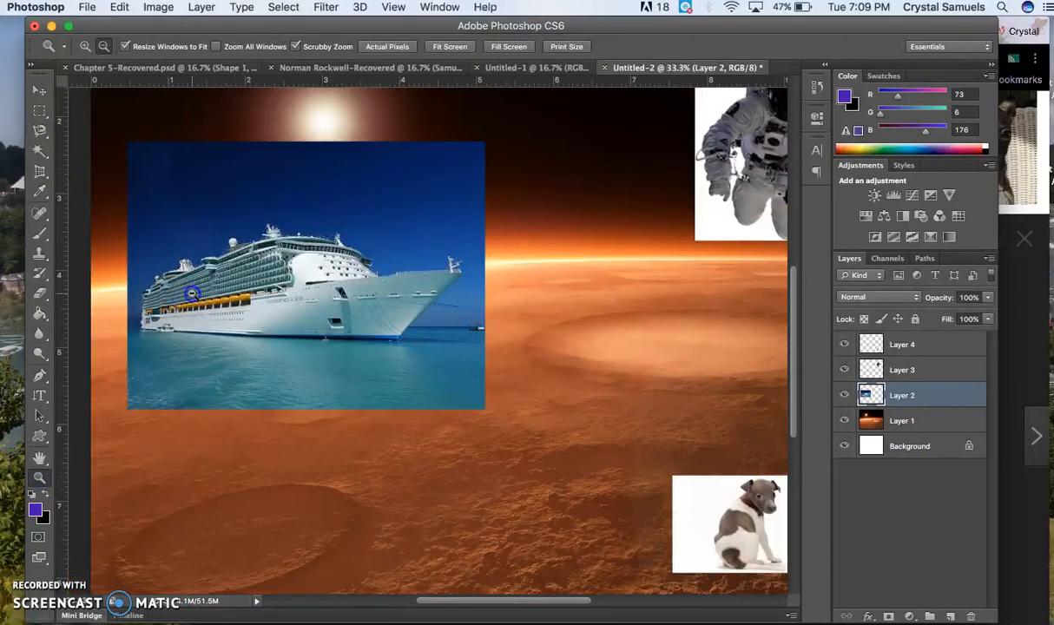
alt+click(188, 282)
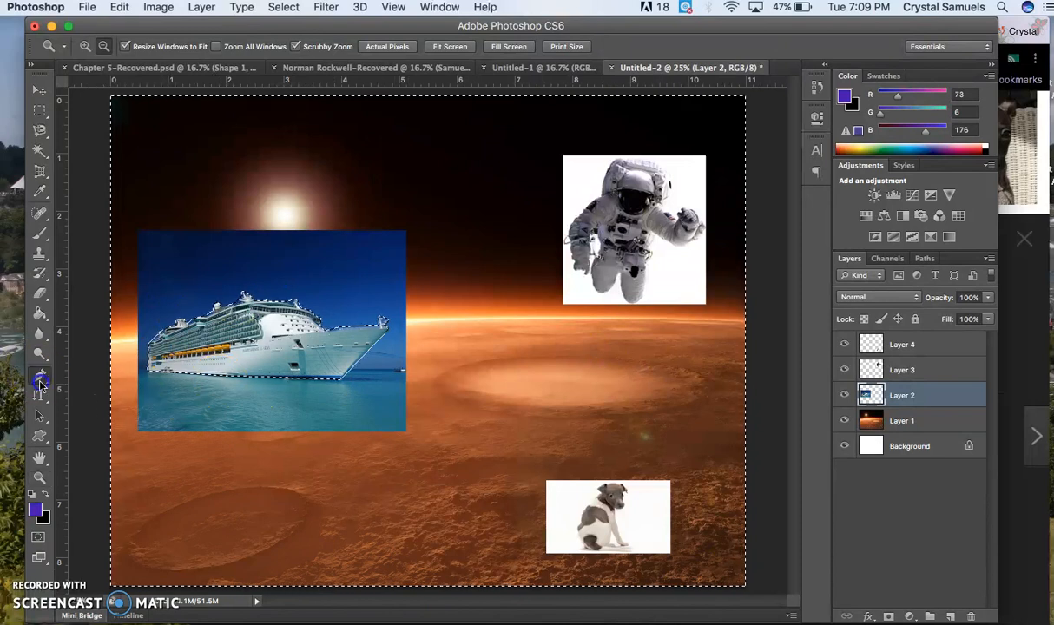
click(38, 374)
key(Delete)
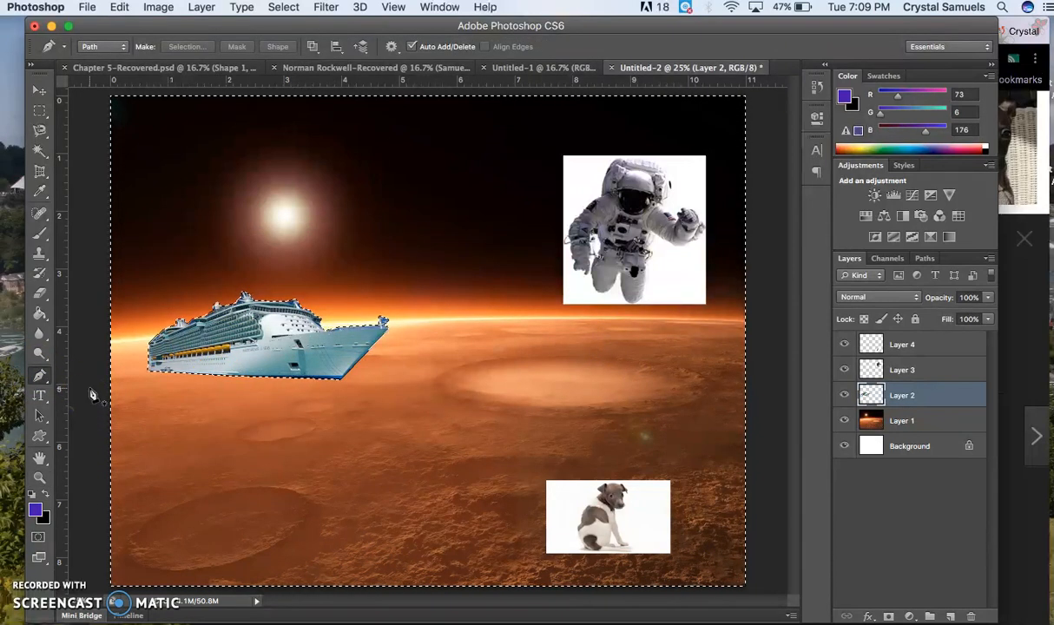
key(super+d)
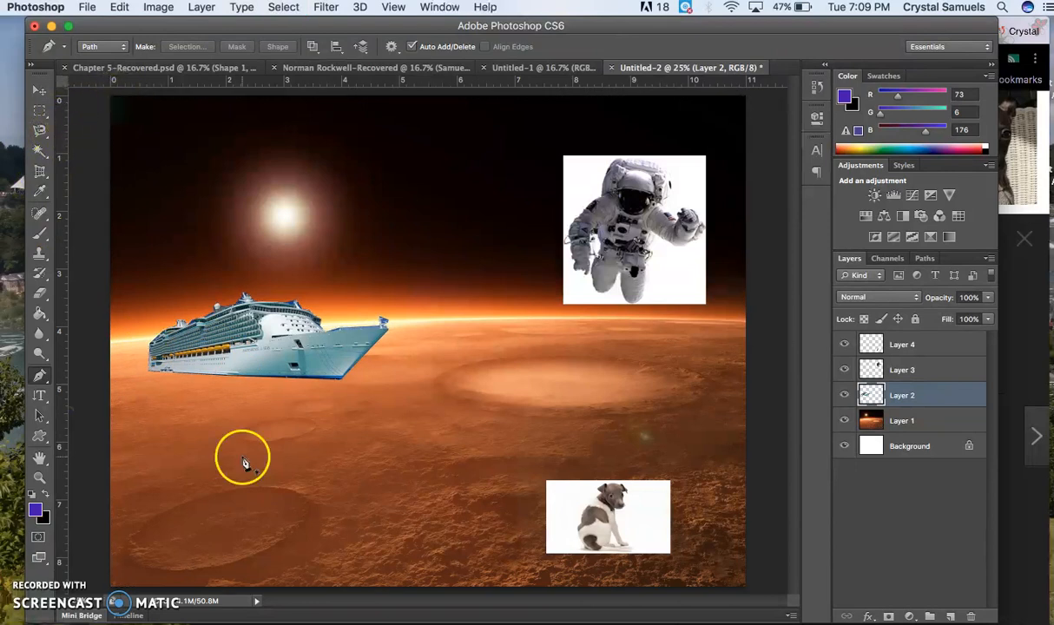
- Move the cut-out ship lower on the Mars surface while scaling it to about 158%, and make Layer 3 active
click(39, 89)
drag(261, 294, 263, 352)
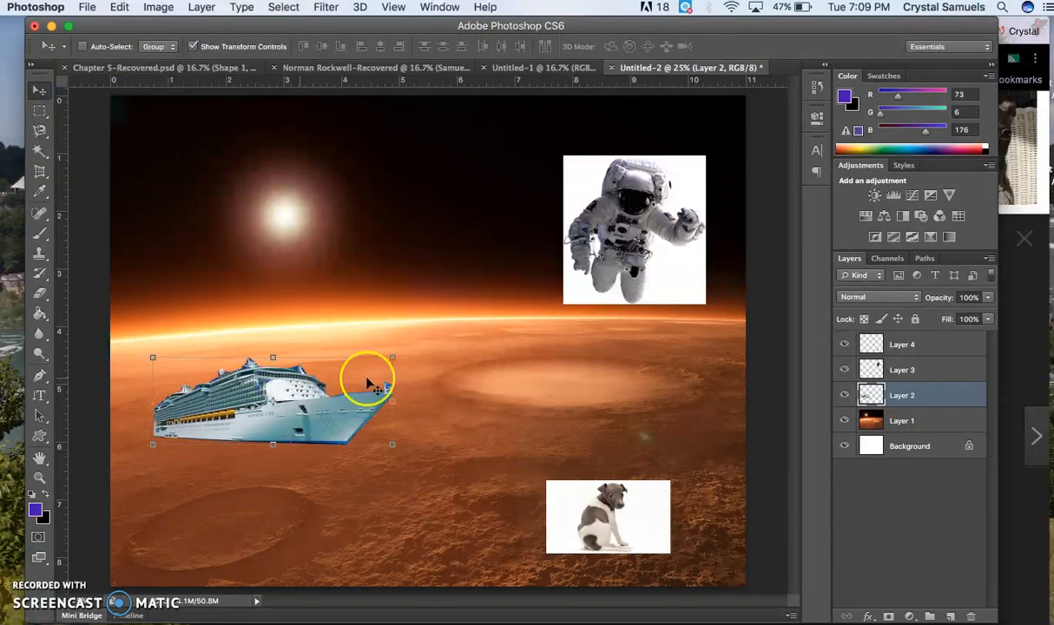
drag(391, 354, 504, 222)
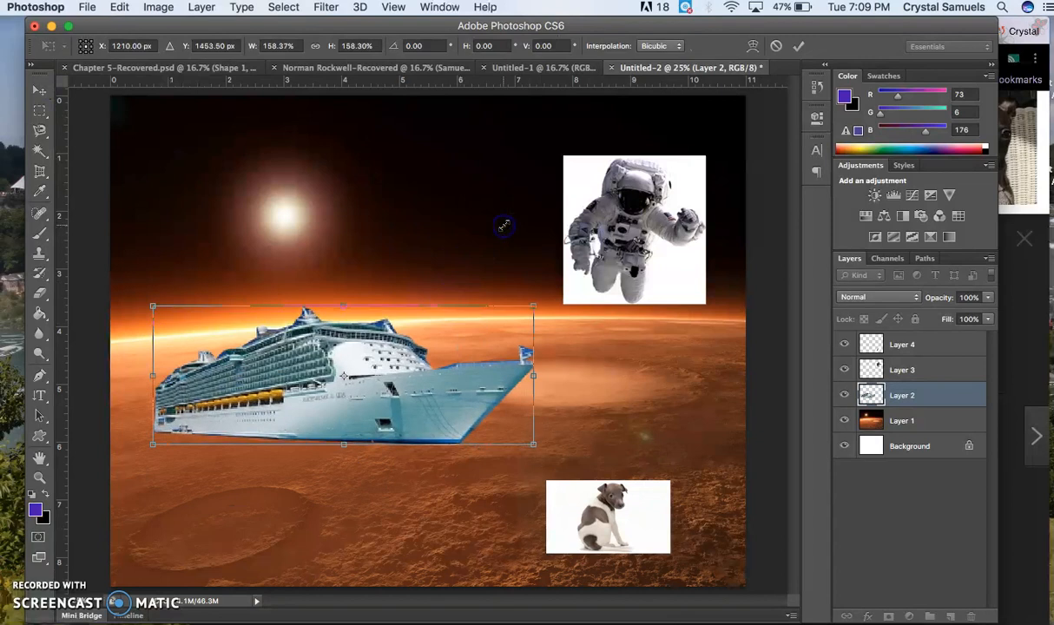
key(Return)
click(356, 352)
mouse_move(355, 370)
mouse_down()
mouse_move(348, 346)
mouse_move(355, 370)
mouse_up()
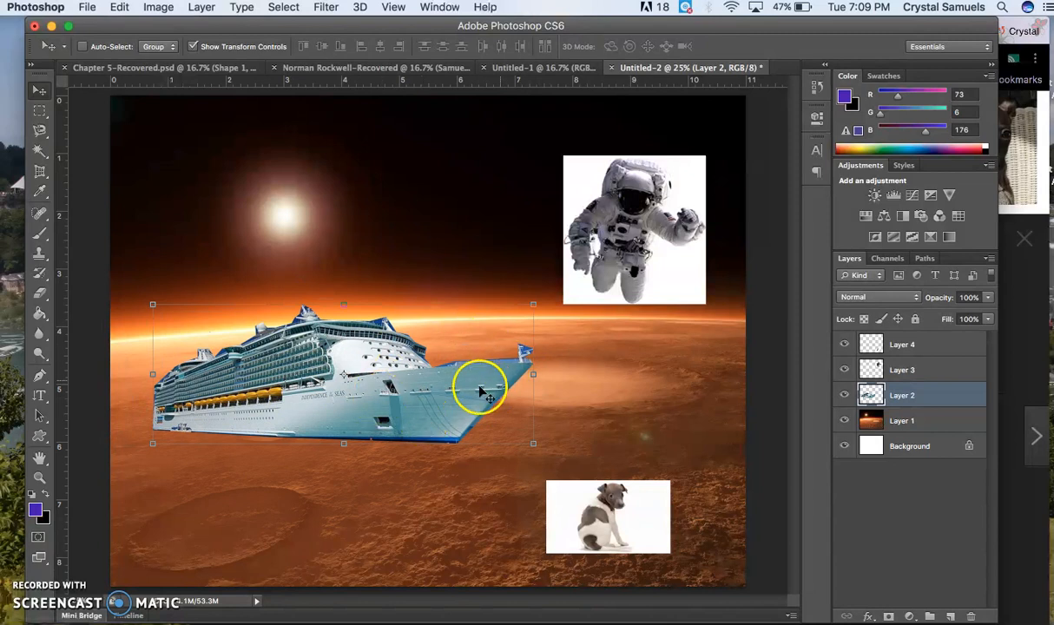
click(908, 370)
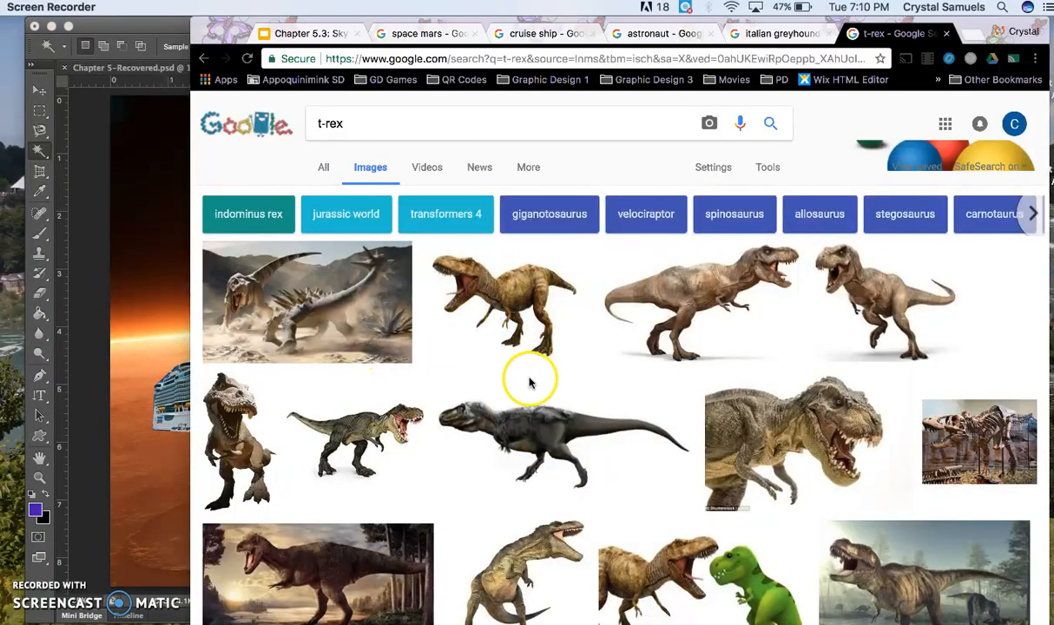
- Open the 350 × 350 Amazon.com T-rex toy picture from the Google image results and copy the image
click(326, 423)
click(350, 446)
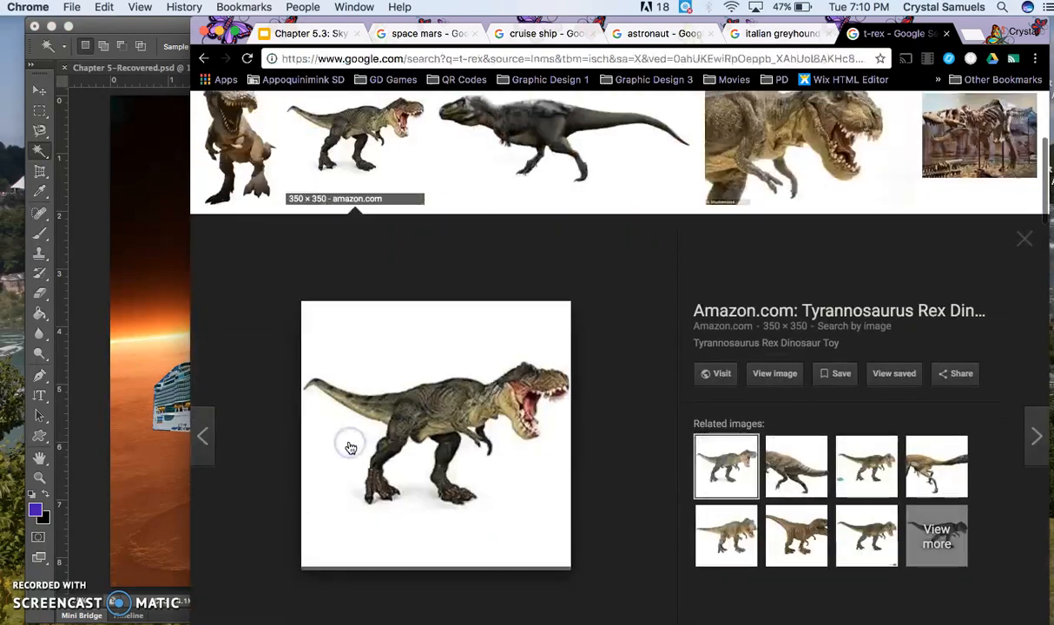
right_click(428, 432)
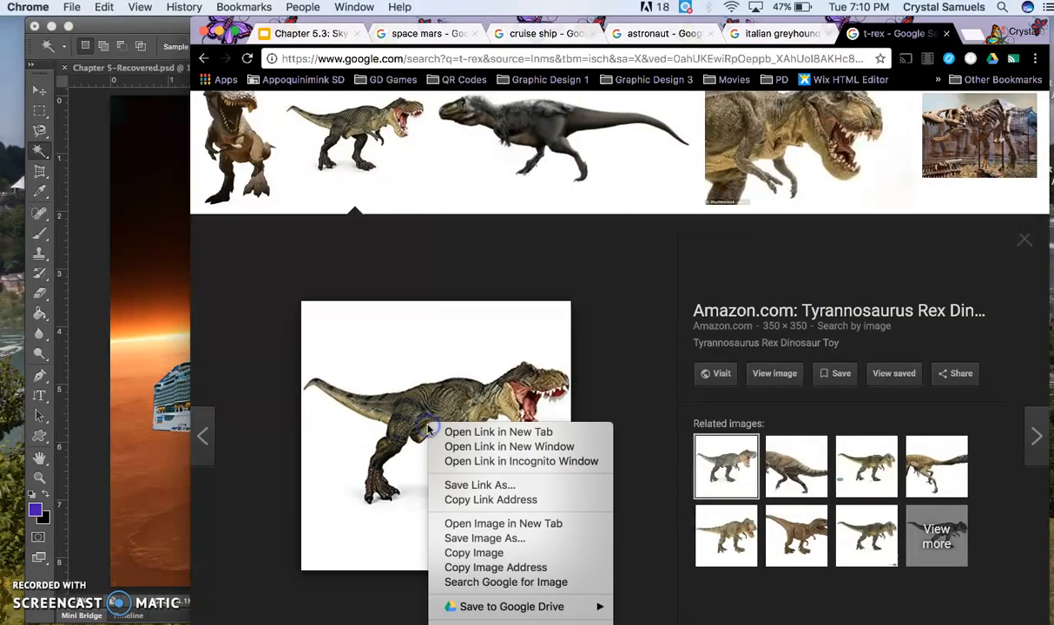
click(480, 552)
- Switch back to Photoshop and paste the T-rex picture onto a new layer above Layer 4
click(175, 389)
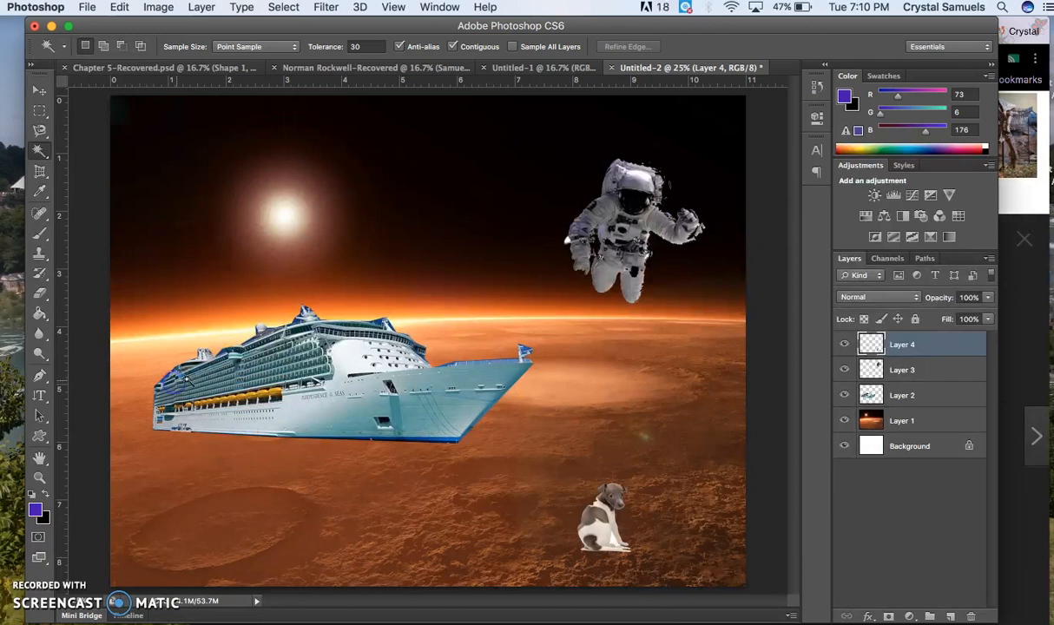
click(950, 616)
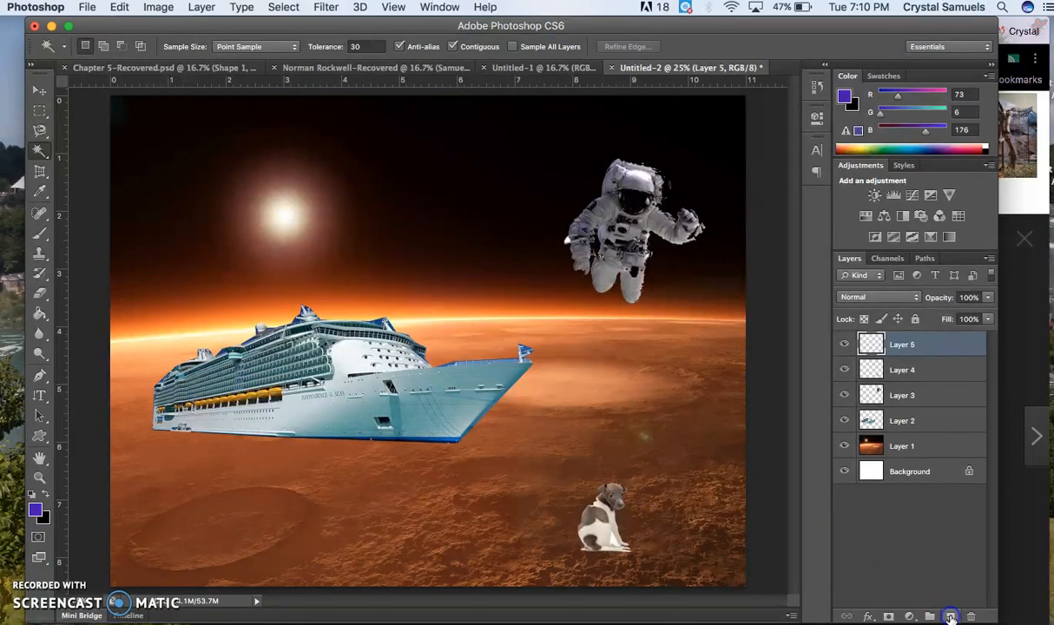
key(super+v)
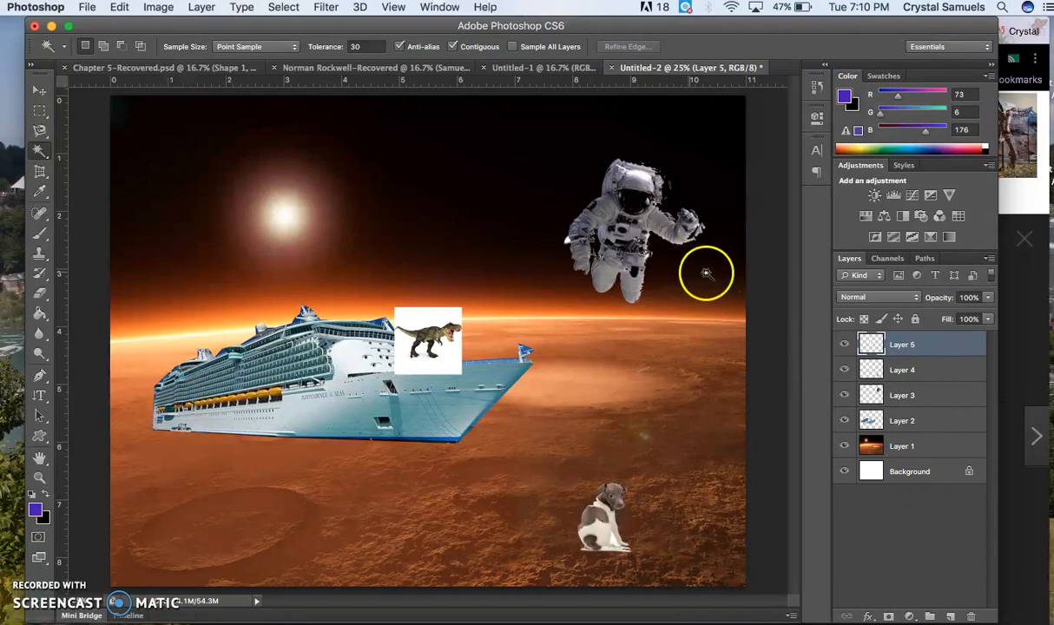
- Scale the pasted T-rex picture to about 321% and move it down over the front half of the ship
click(38, 92)
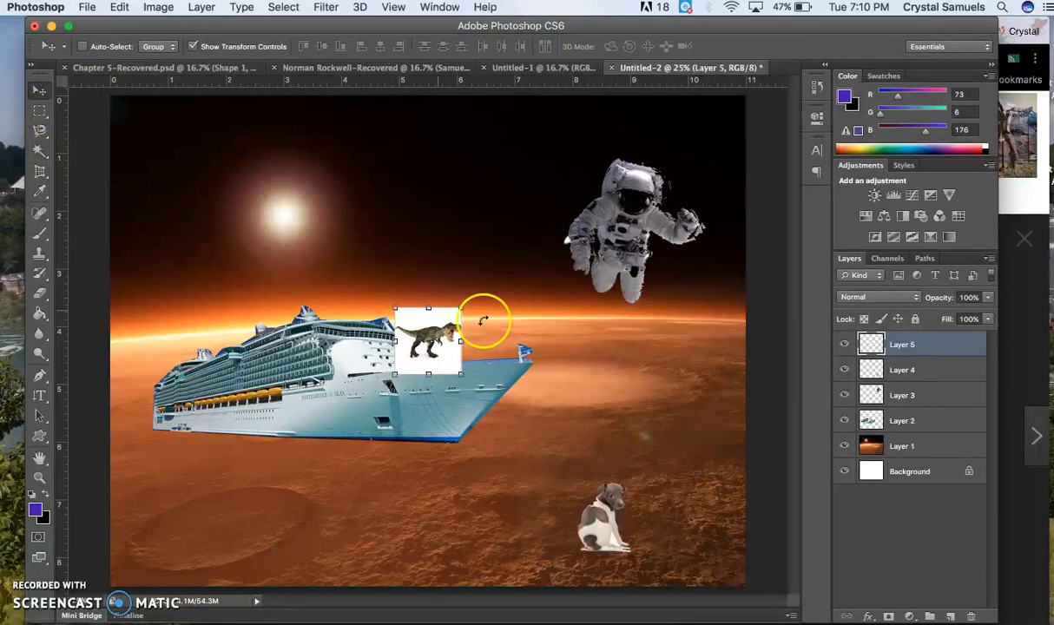
drag(461, 308, 602, 162)
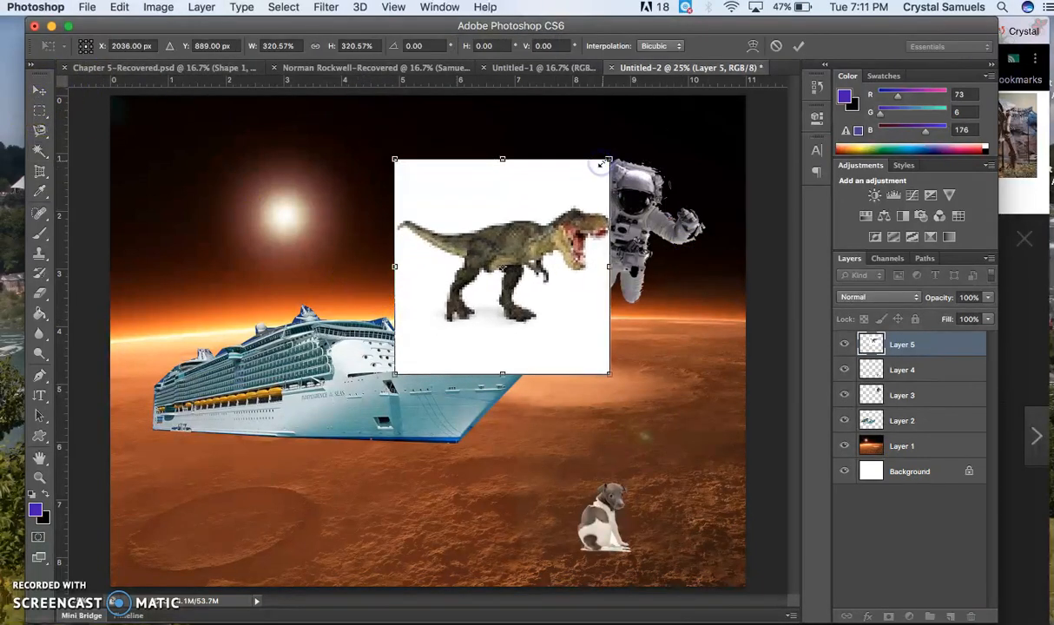
key(Return)
drag(529, 223, 439, 400)
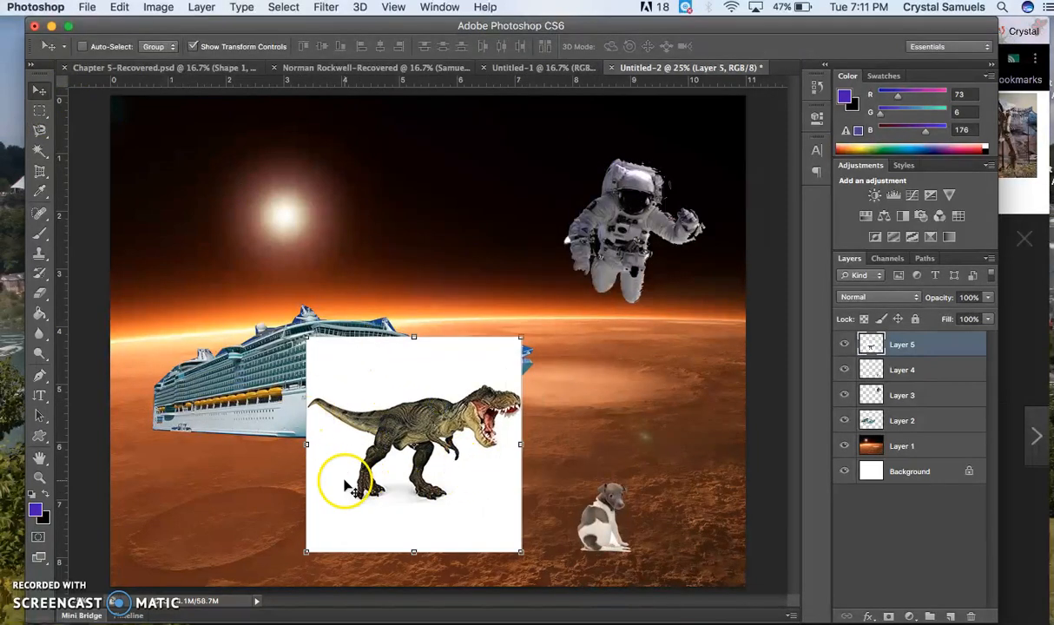
- Trace the T-rex outline with the Pen tool in Path mode, starting at the tail tip and closing the path there
click(39, 375)
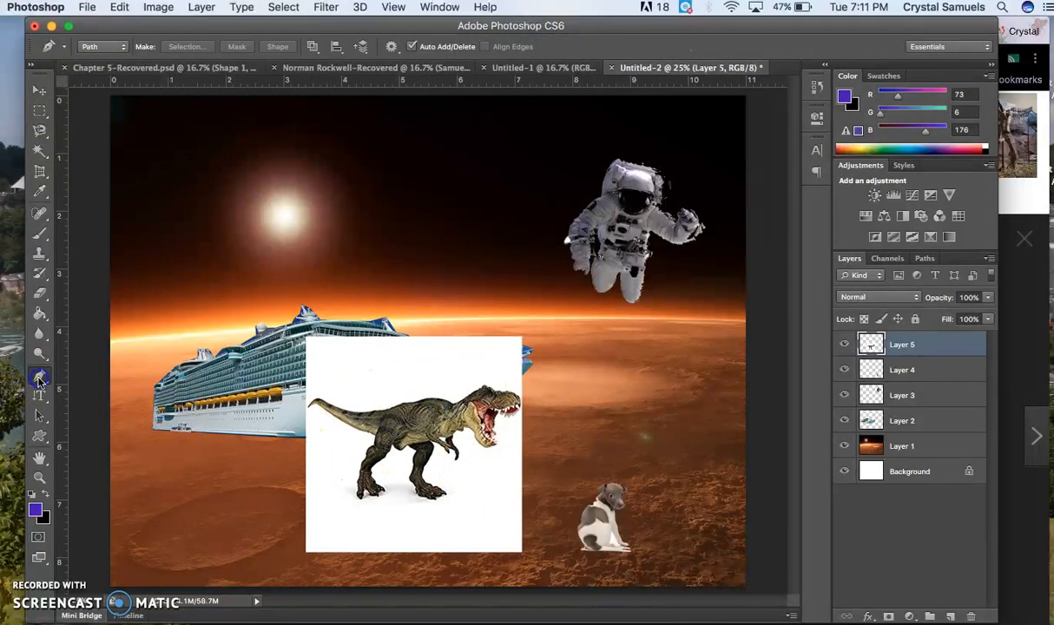
click(314, 408)
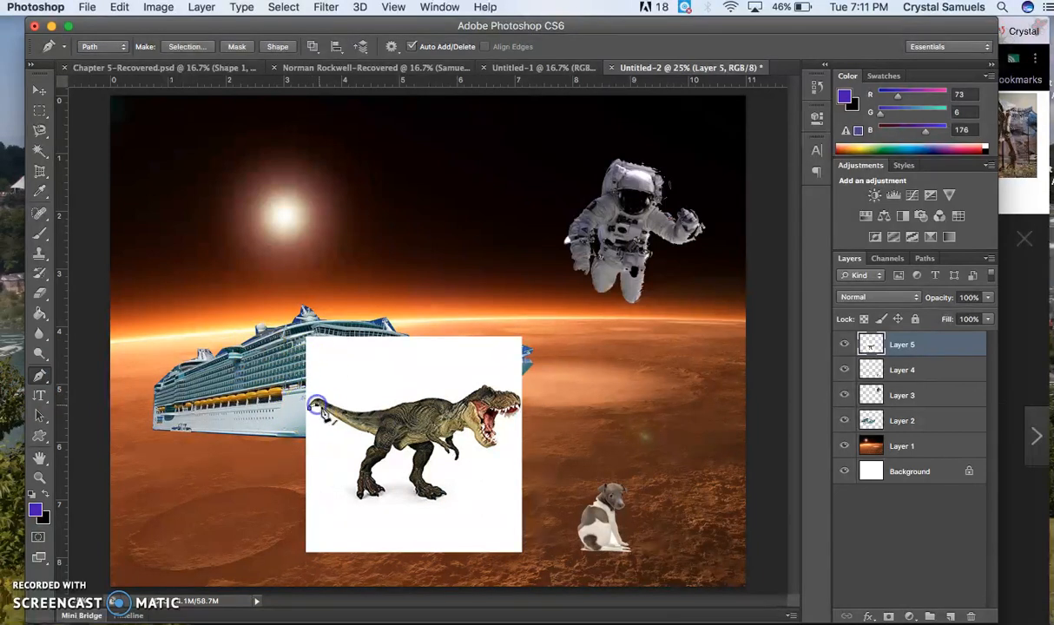
click(340, 420)
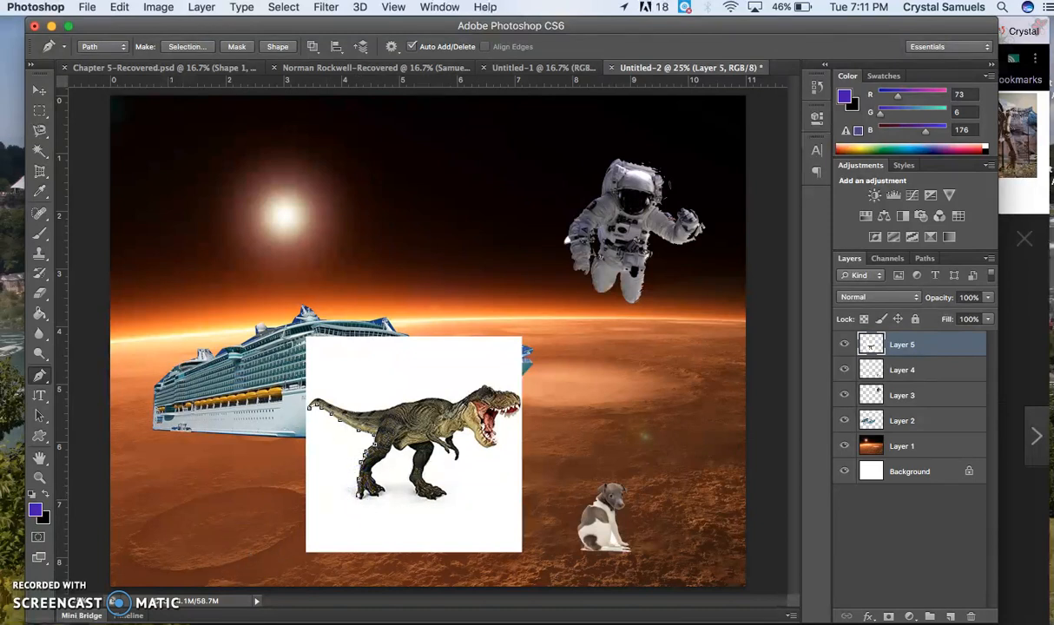
click(313, 406)
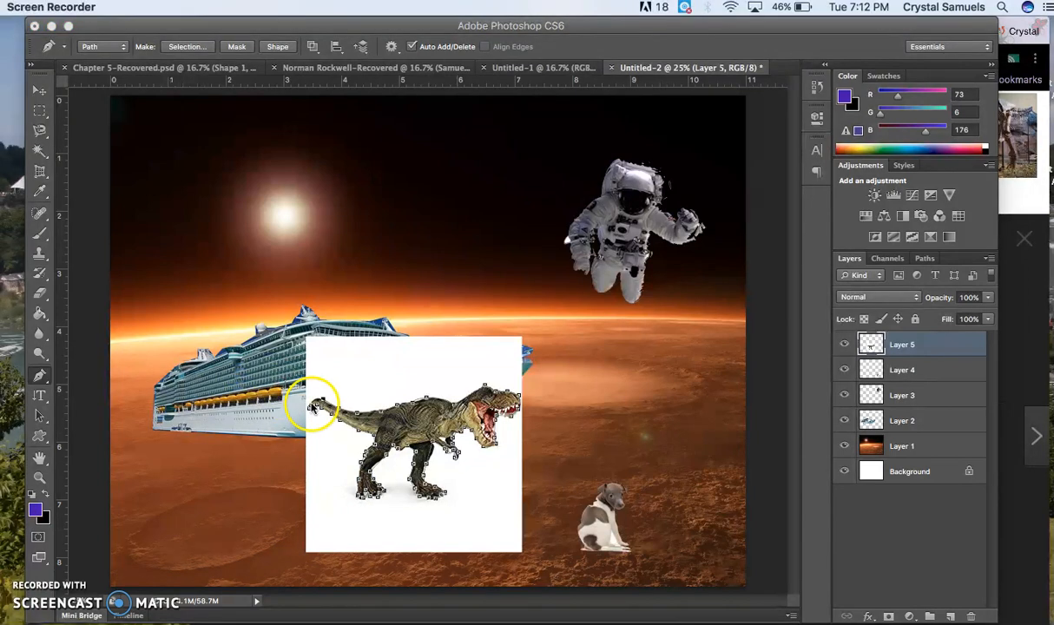
click(315, 404)
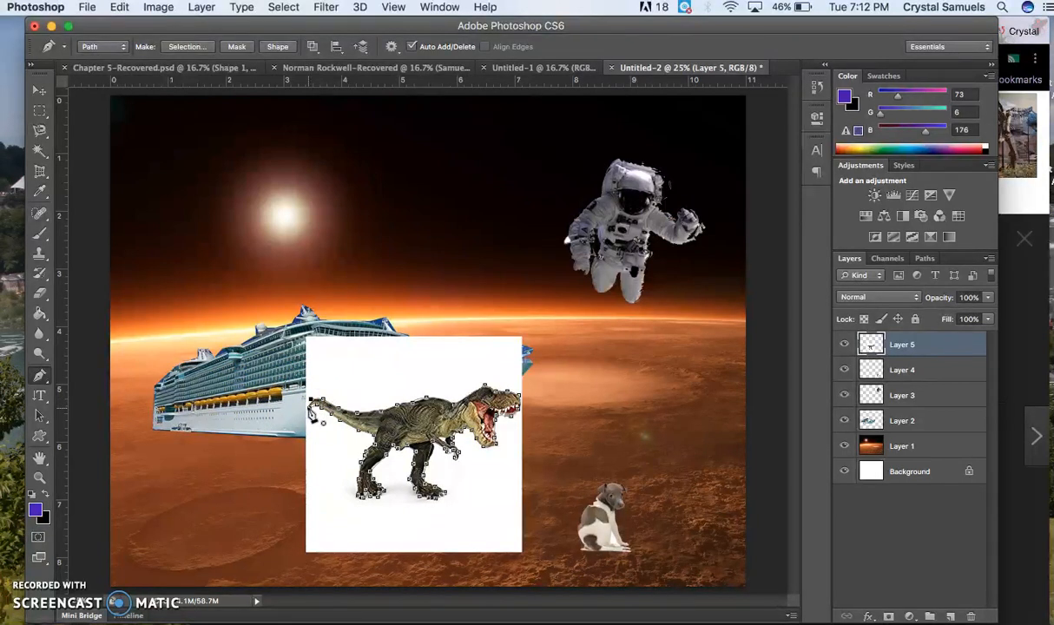
click(309, 403)
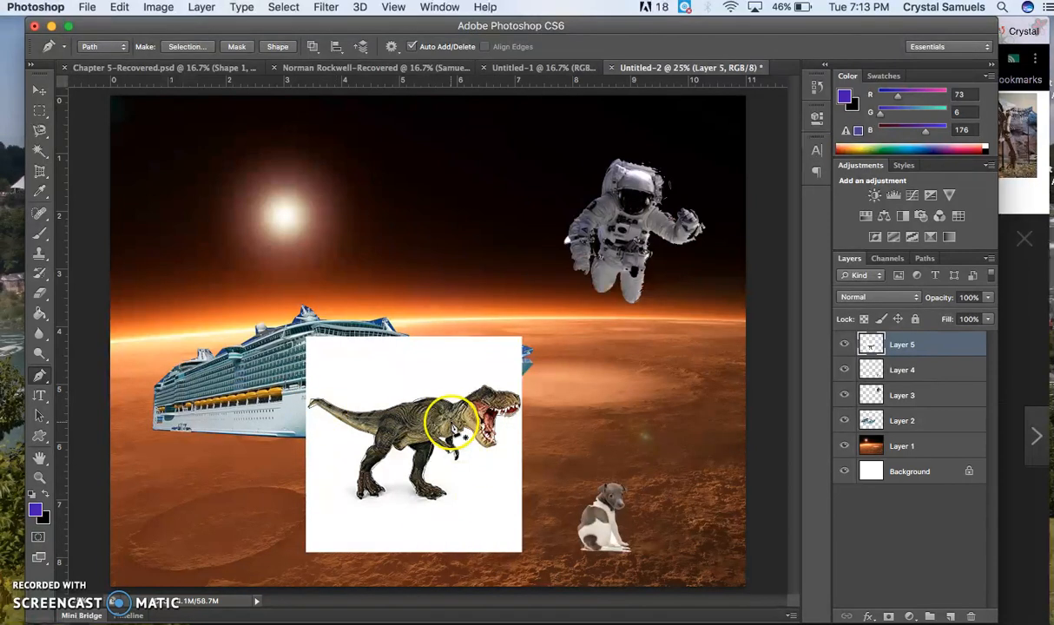
- Convert the T-rex path into a new anti-aliased selection with a 0-pixel feather radius and invert the selection
right_click(418, 420)
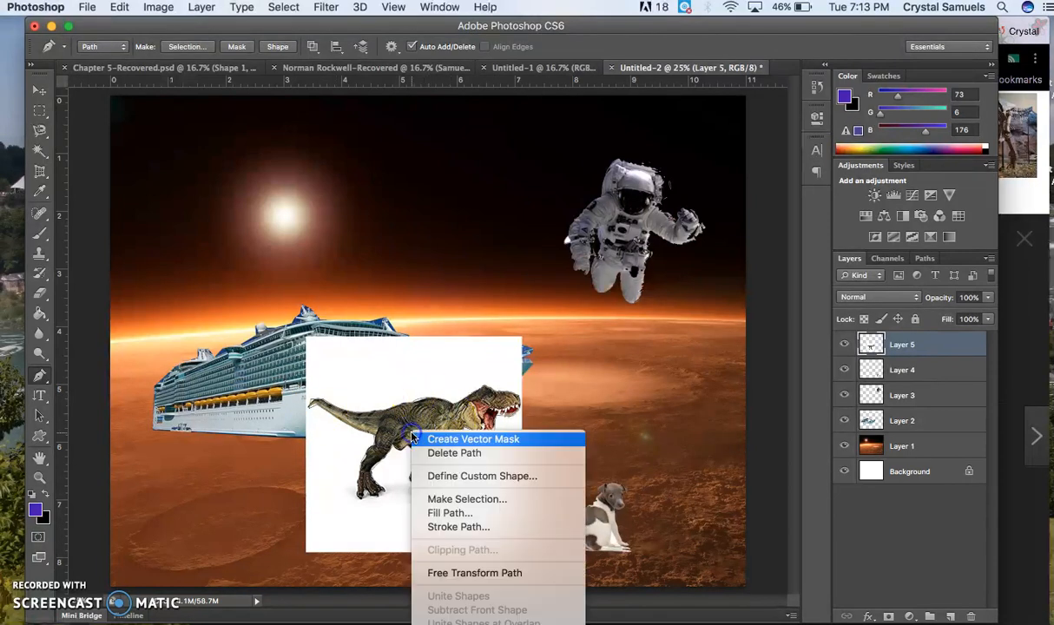
click(443, 497)
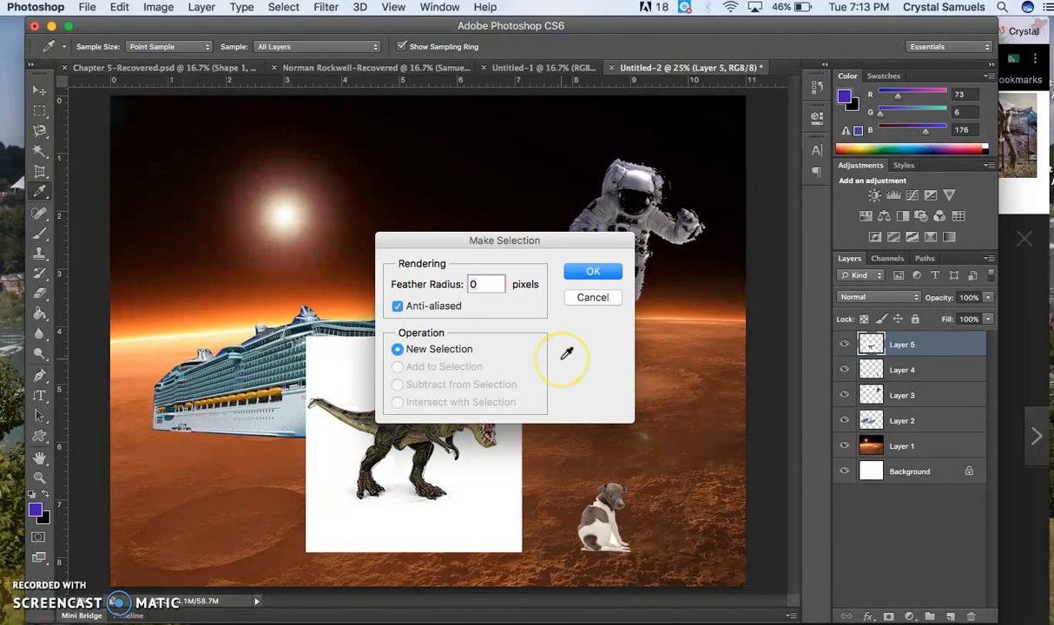
key(Return)
click(283, 9)
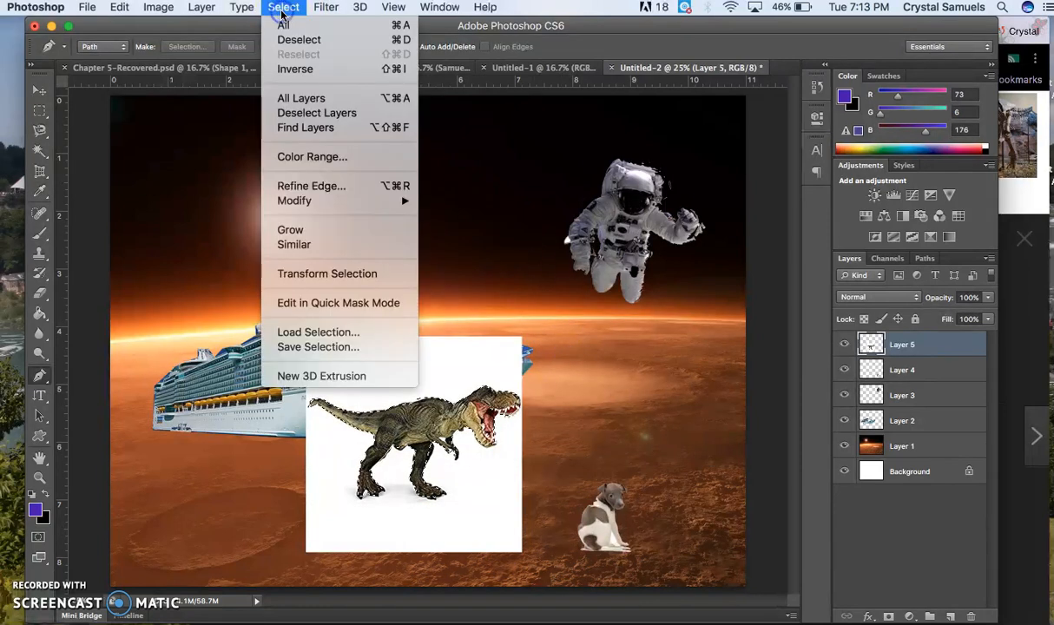
click(296, 69)
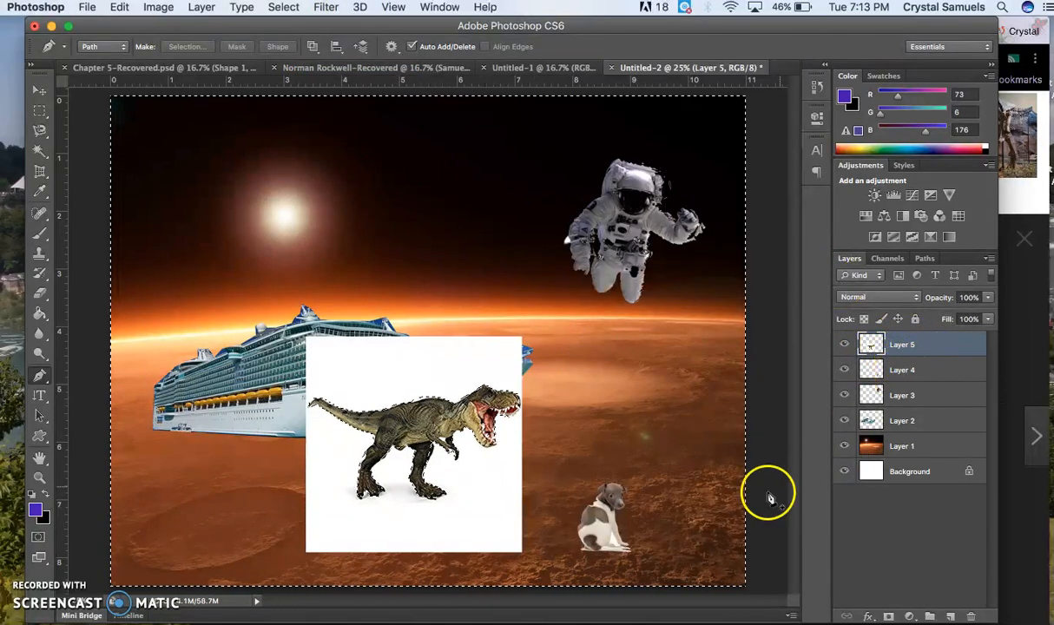
- Delete the white background around the T-rex on Layer 5 and clear the selection
key(BackSpace)
click(253, 349)
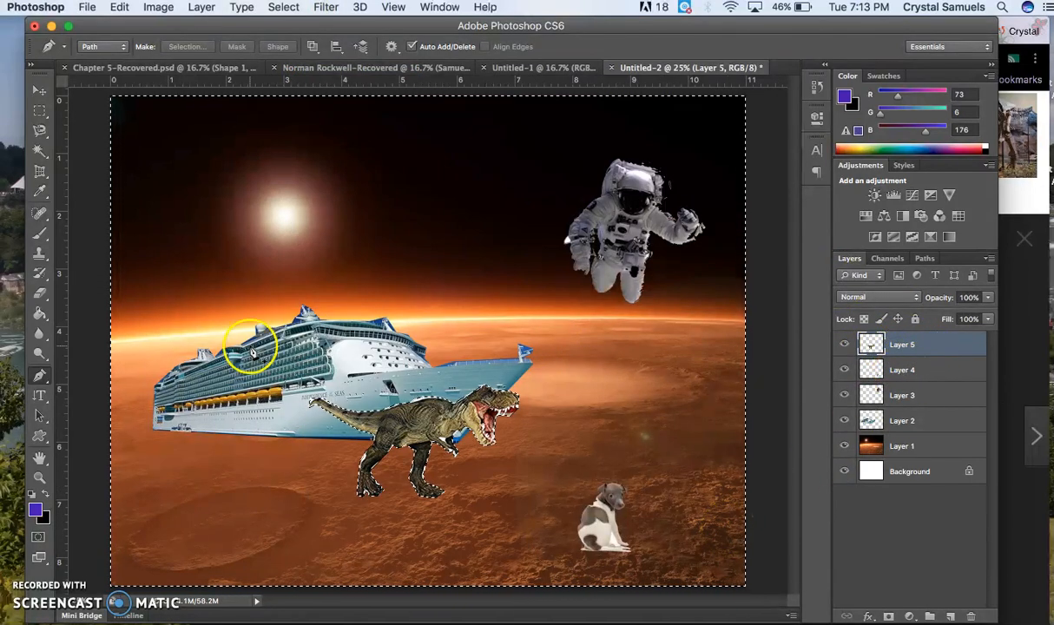
key(super+d)
- Enlarge the cut-out T-rex and rotate it counterclockwise so its head rises to the astronaut's legs
click(40, 91)
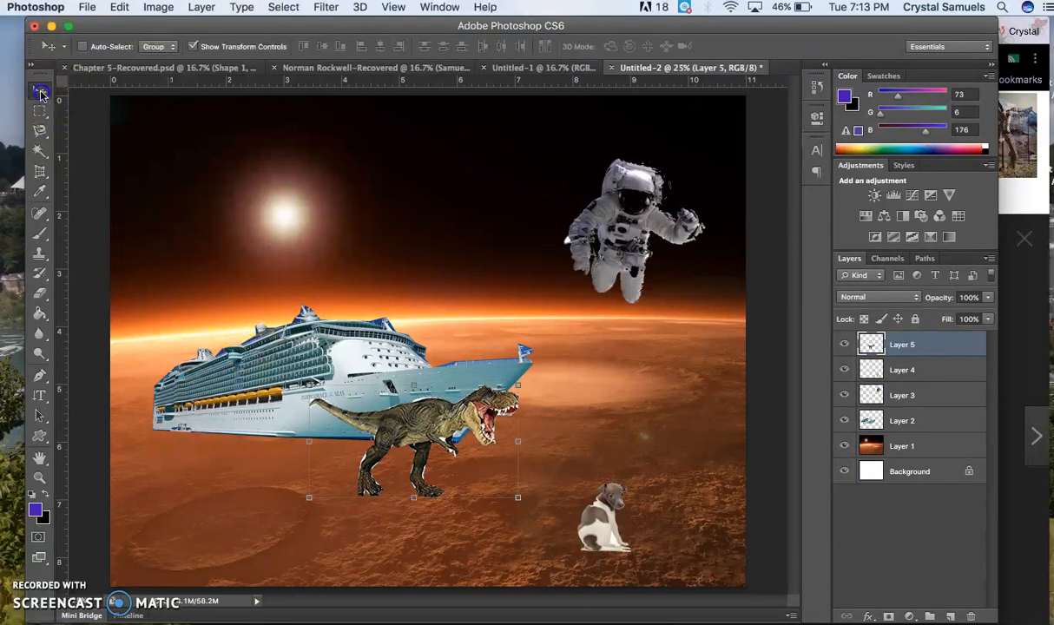
drag(517, 385, 664, 265)
drag(709, 292, 638, 245)
key(Return)
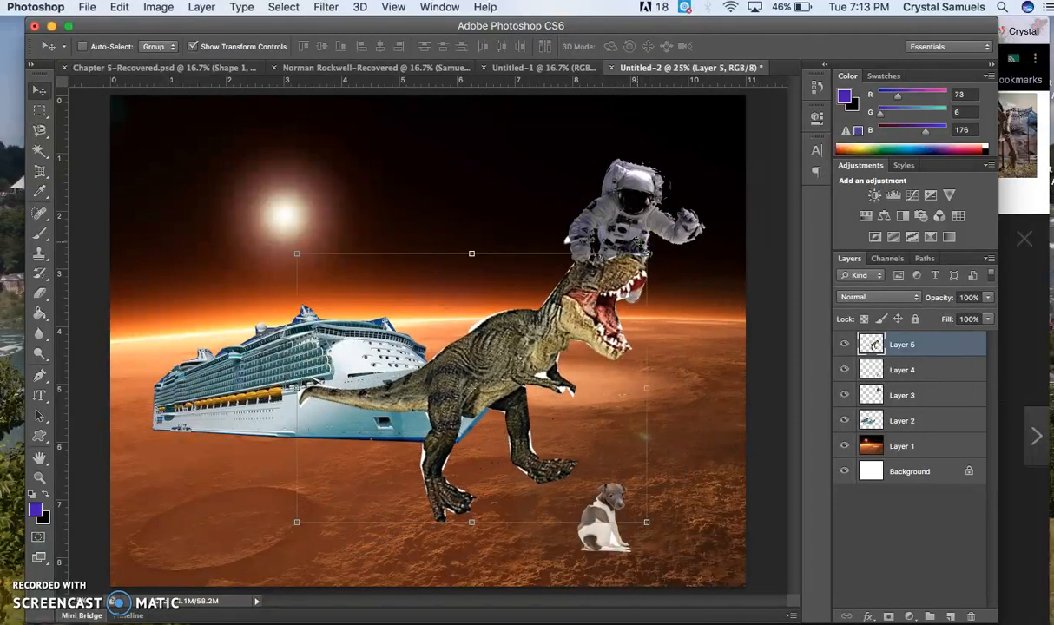
- Move the cruise ship to the middle of the scene and place the T-rex behind its stern, with the tail off the canvas edge
drag(495, 382, 343, 418)
click(932, 419)
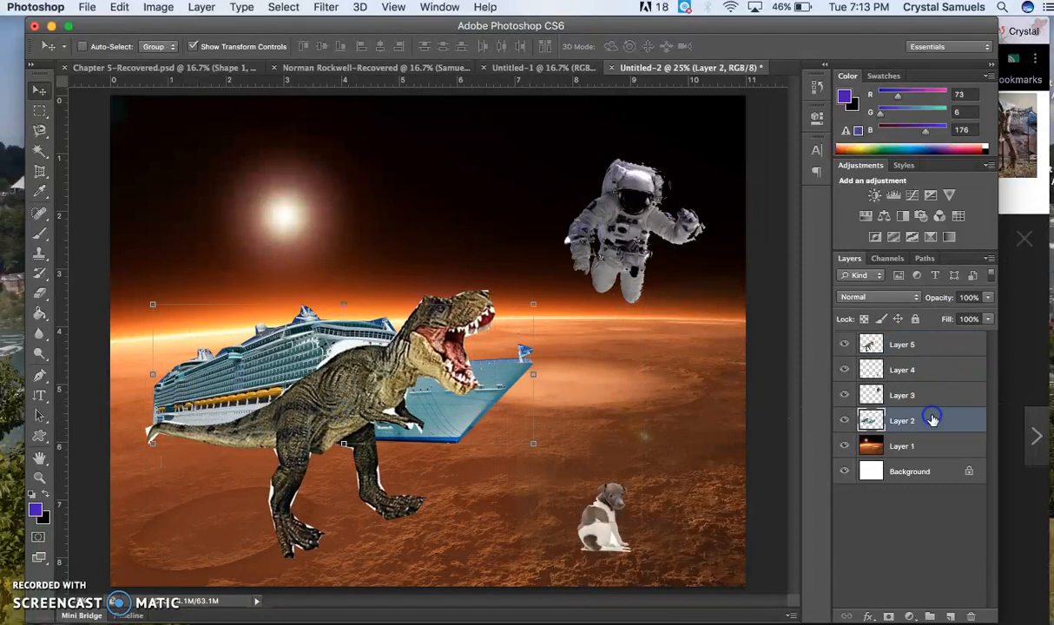
drag(472, 421, 614, 434)
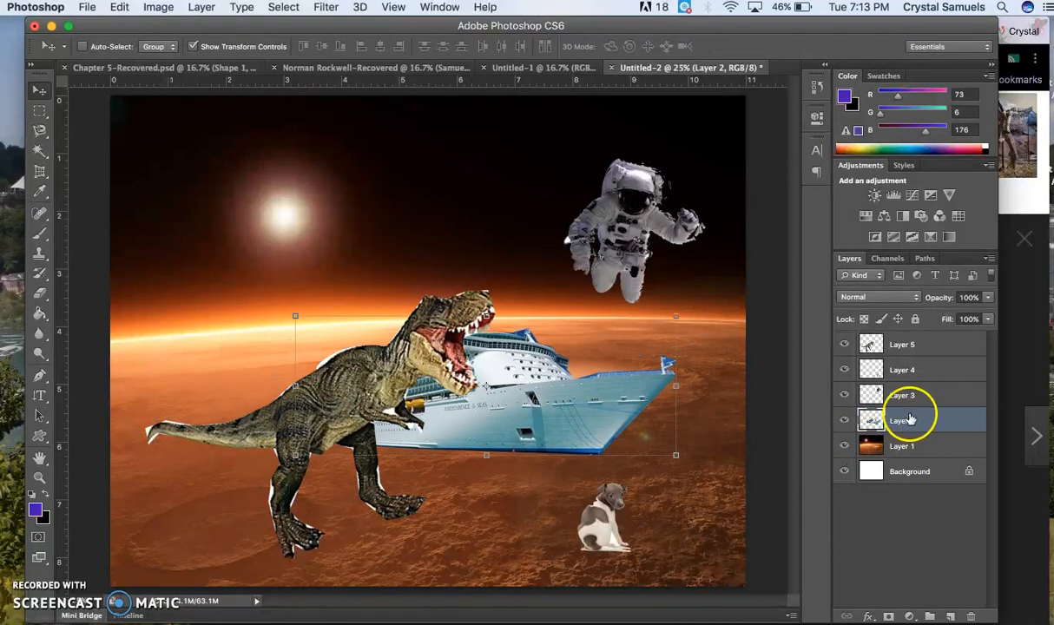
drag(548, 437, 499, 464)
click(905, 345)
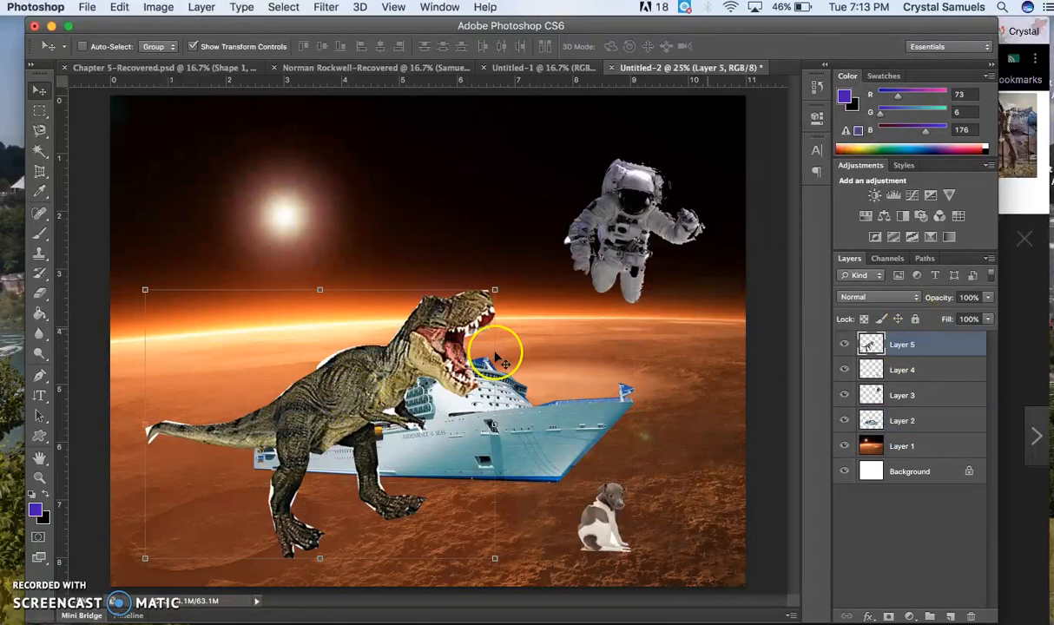
drag(348, 383, 223, 389)
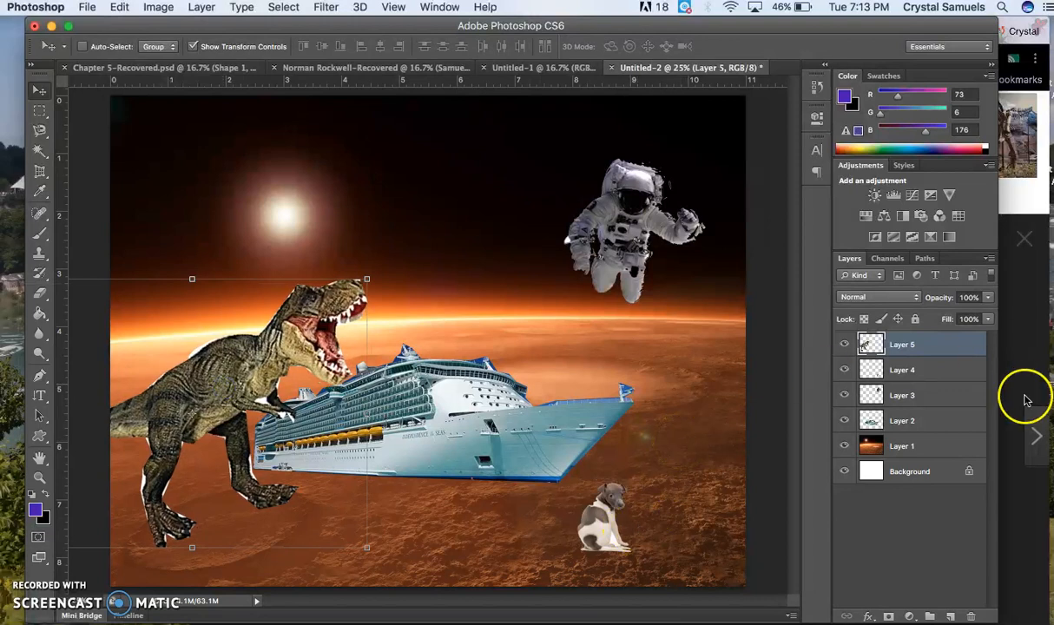
- Move the dog on Layer 4 onto the front deck of the cruise ship
click(912, 397)
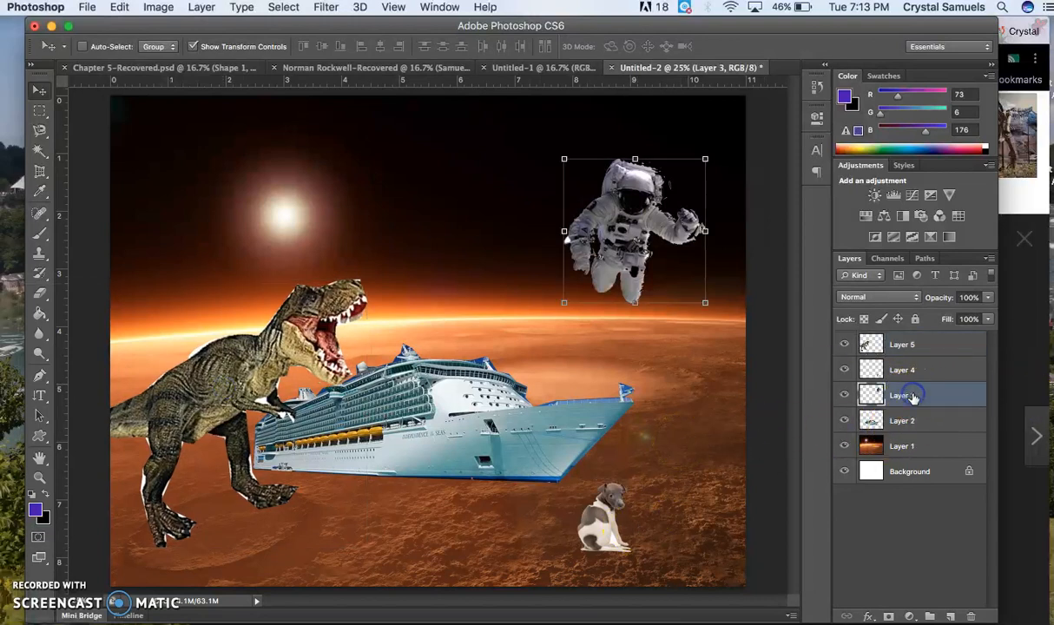
click(911, 376)
drag(582, 547, 460, 388)
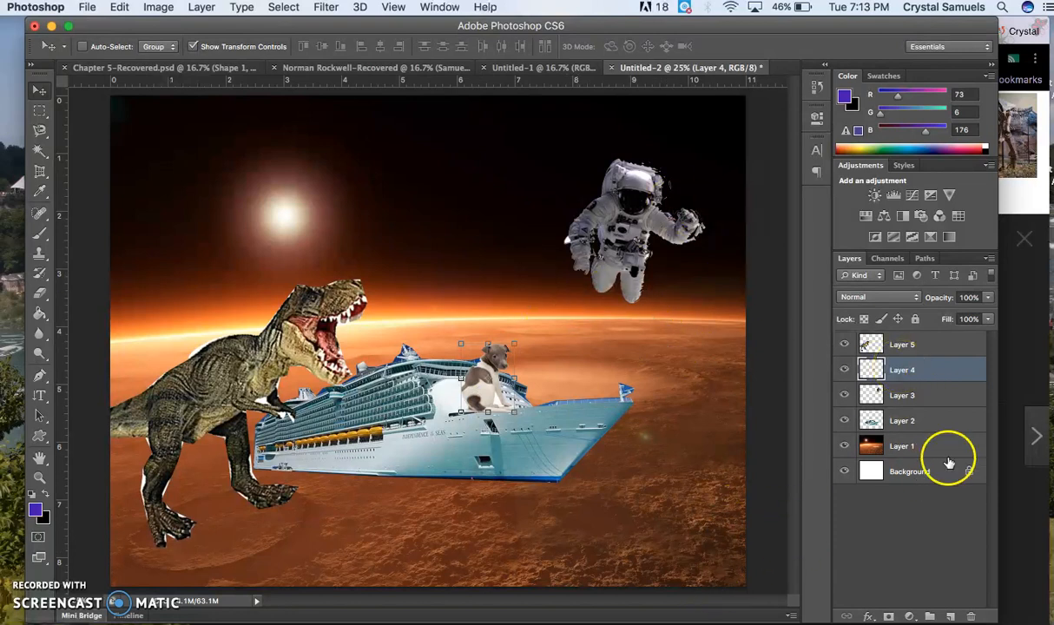
- Switch to Chrome to read the text layer instruction in the Sky Replacement Advertisement slides, and return to Photoshop
click(1010, 336)
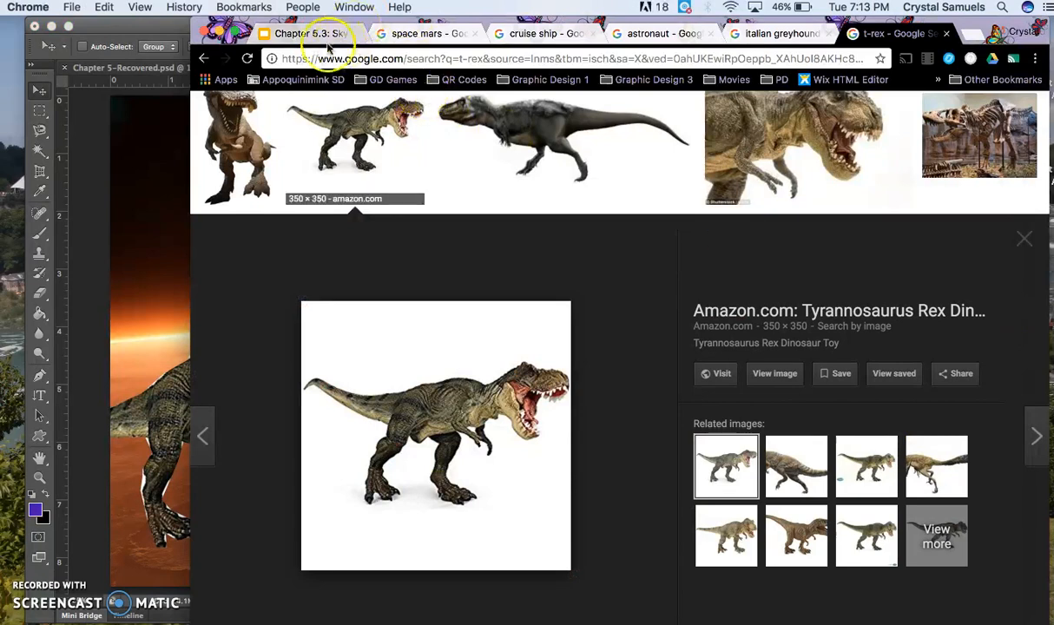
click(299, 38)
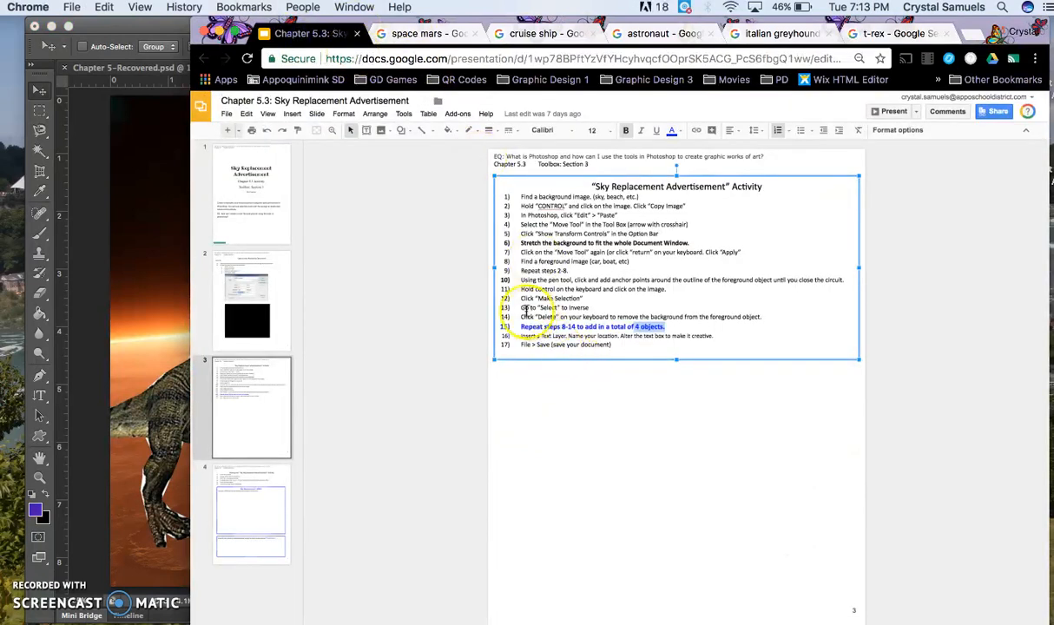
click(527, 335)
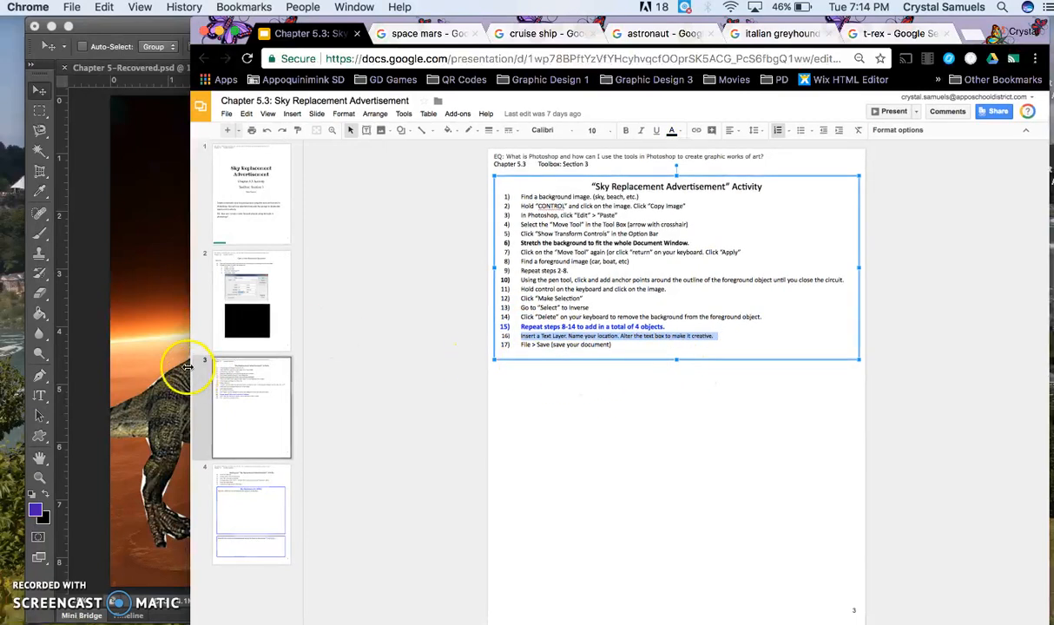
click(110, 298)
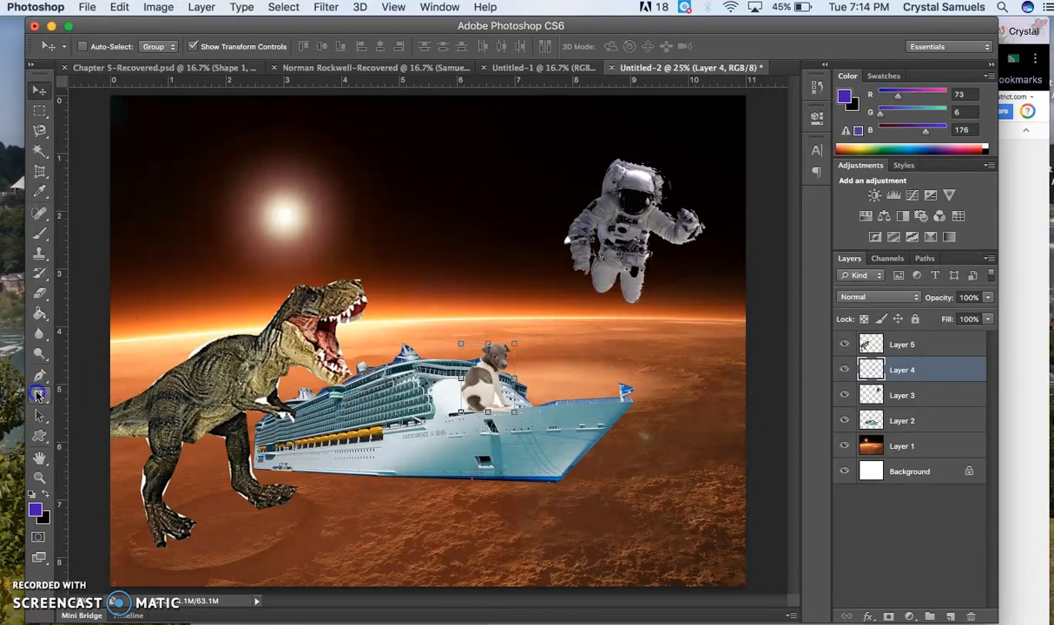
- Add a horizontal paragraph text box between the T-rex and the top of the sky, reading "The wonderful world of Mars"
click(37, 395)
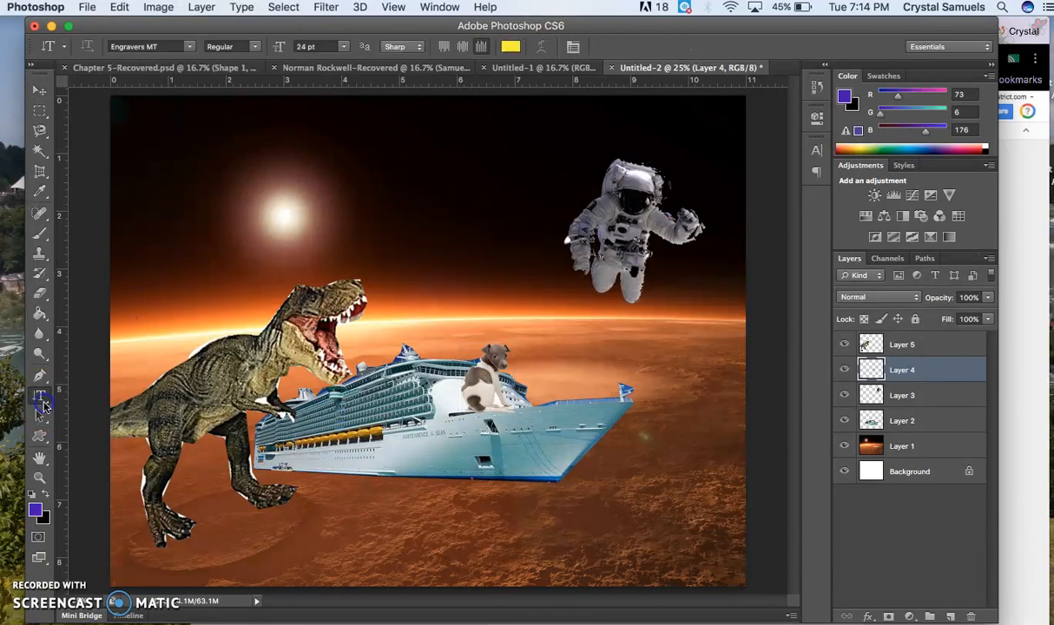
drag(42, 402, 101, 396)
drag(132, 180, 571, 270)
click(309, 227)
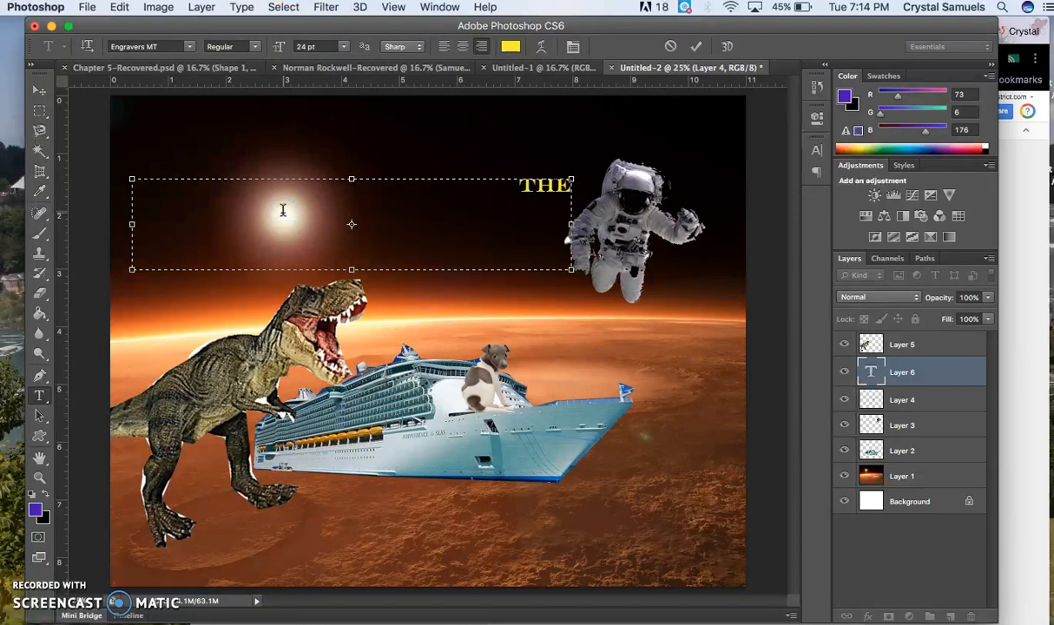
text(THE WONDERFUL)
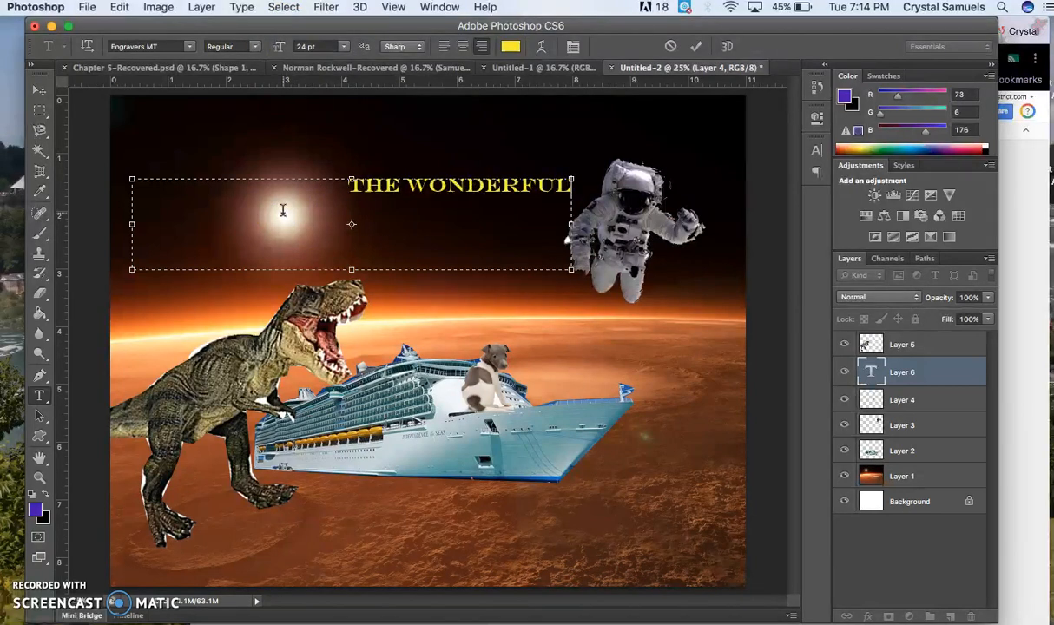
text( WORLD OF MARS)
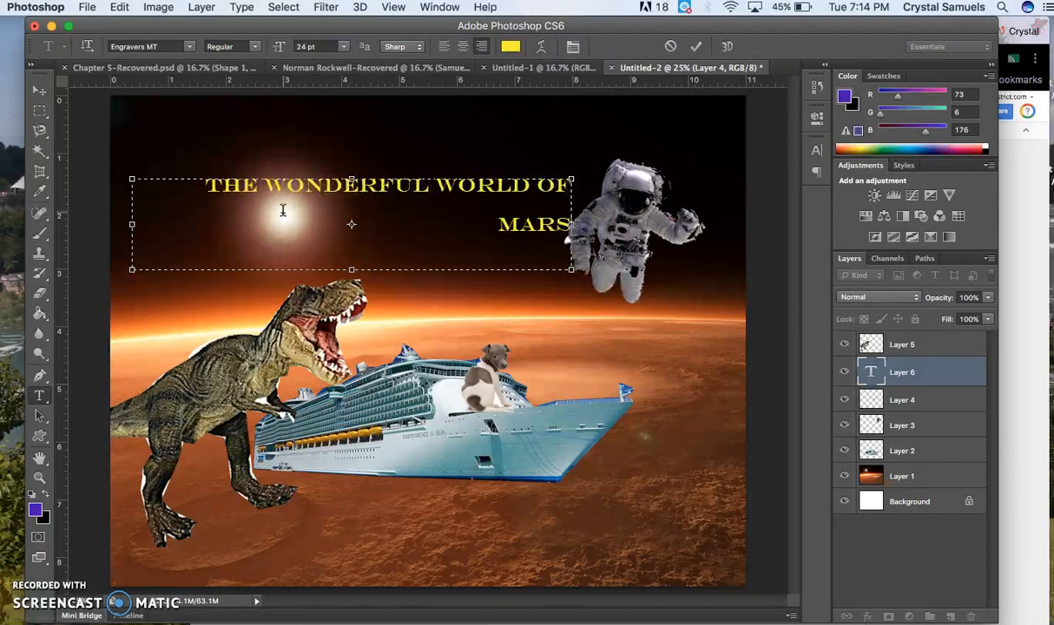
- Centre the title text with a line break after "wonderful" and move it up so it sits above the sun
click(464, 49)
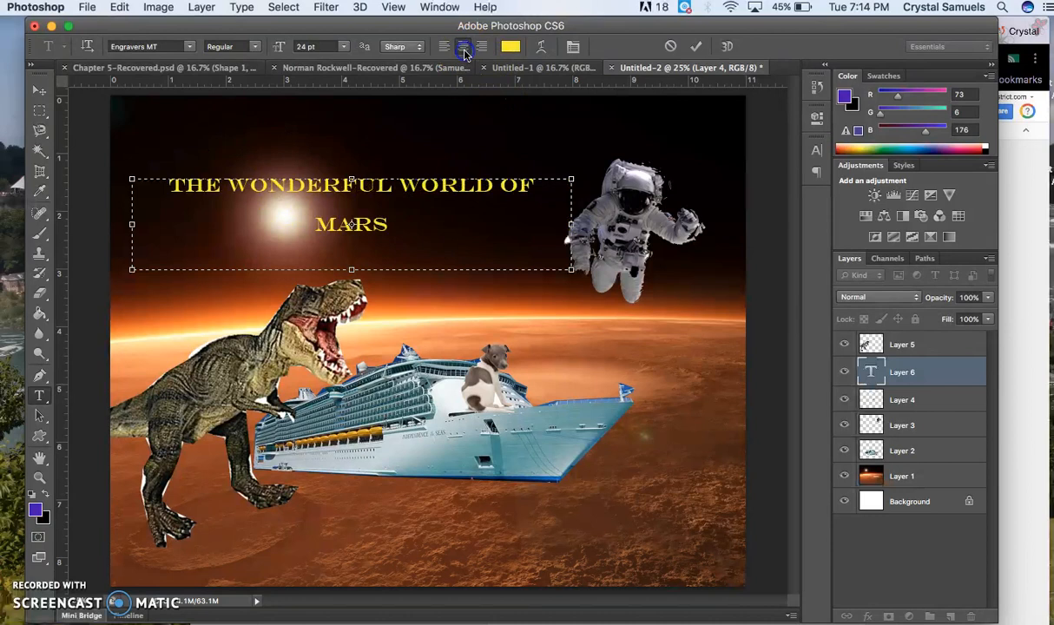
click(405, 188)
key(Return)
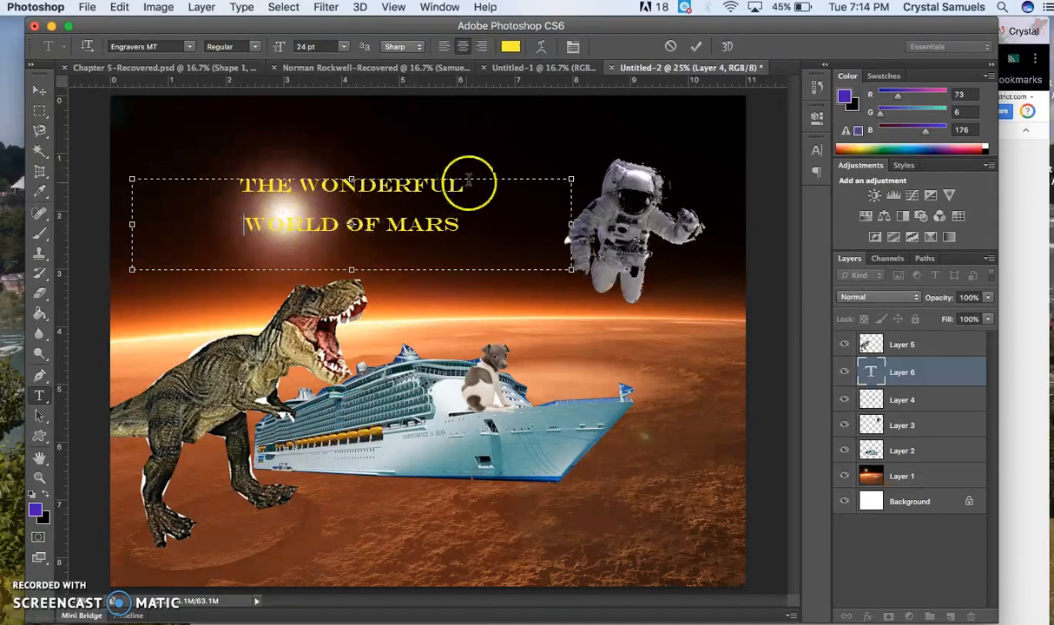
click(33, 93)
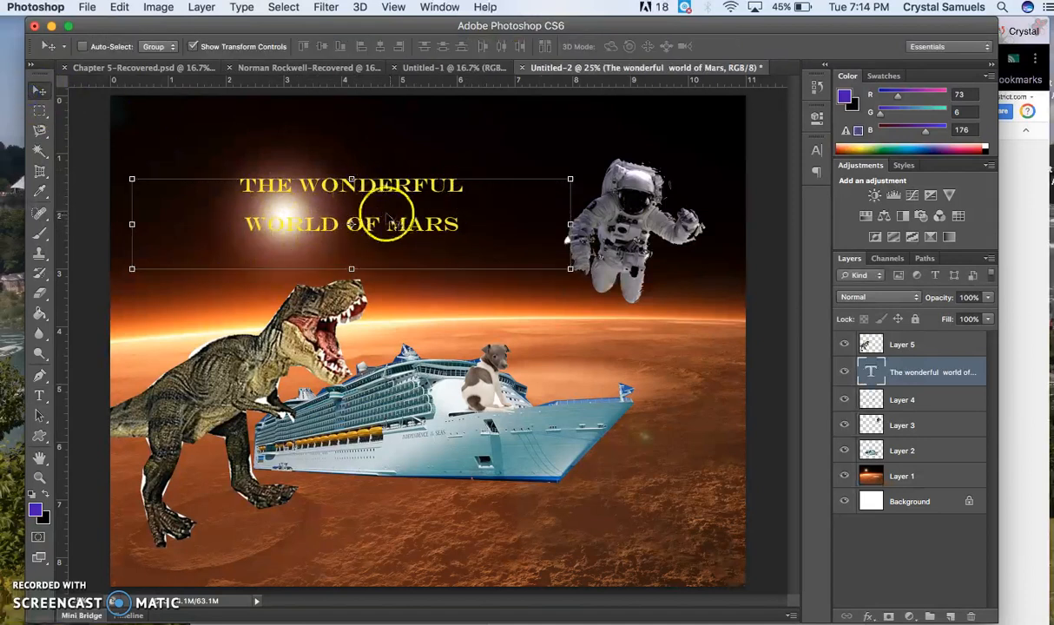
drag(392, 200, 357, 166)
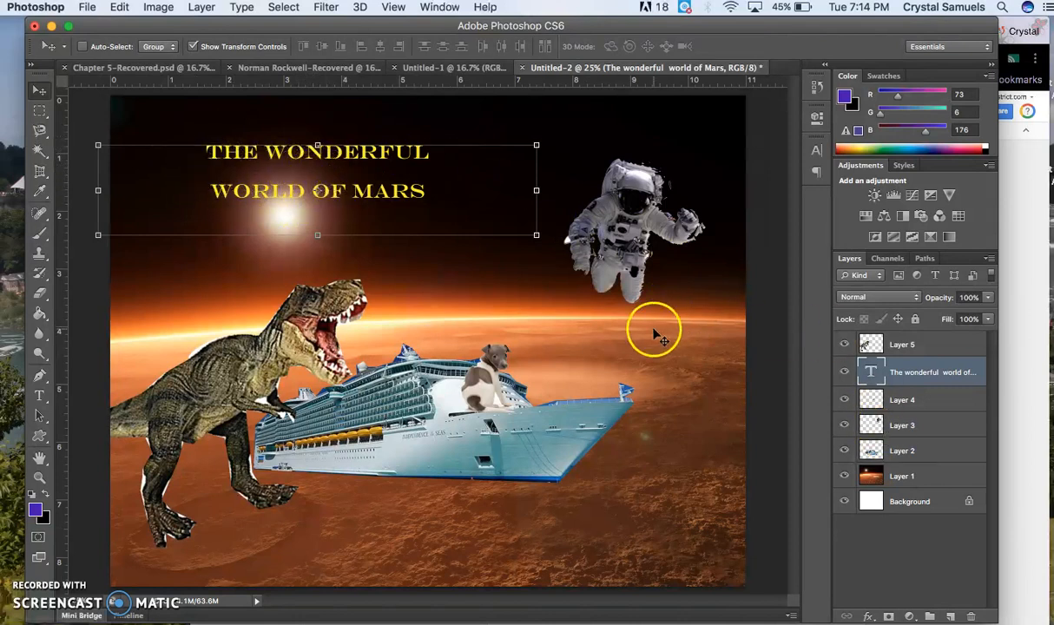
- Select all the title text and set its font size to 36 pt
double_click(871, 373)
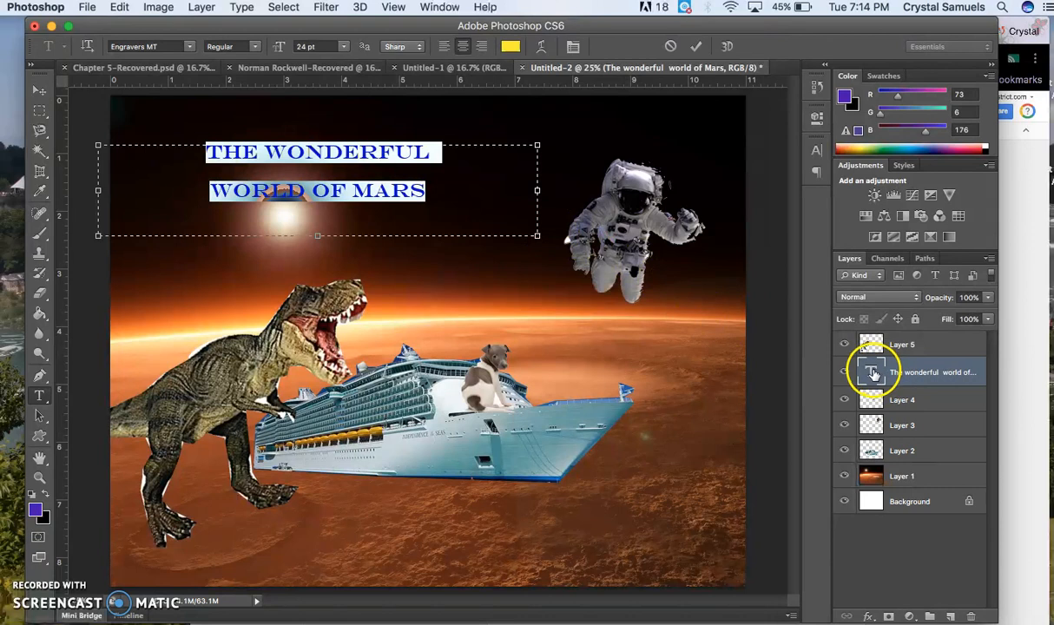
click(345, 47)
click(326, 177)
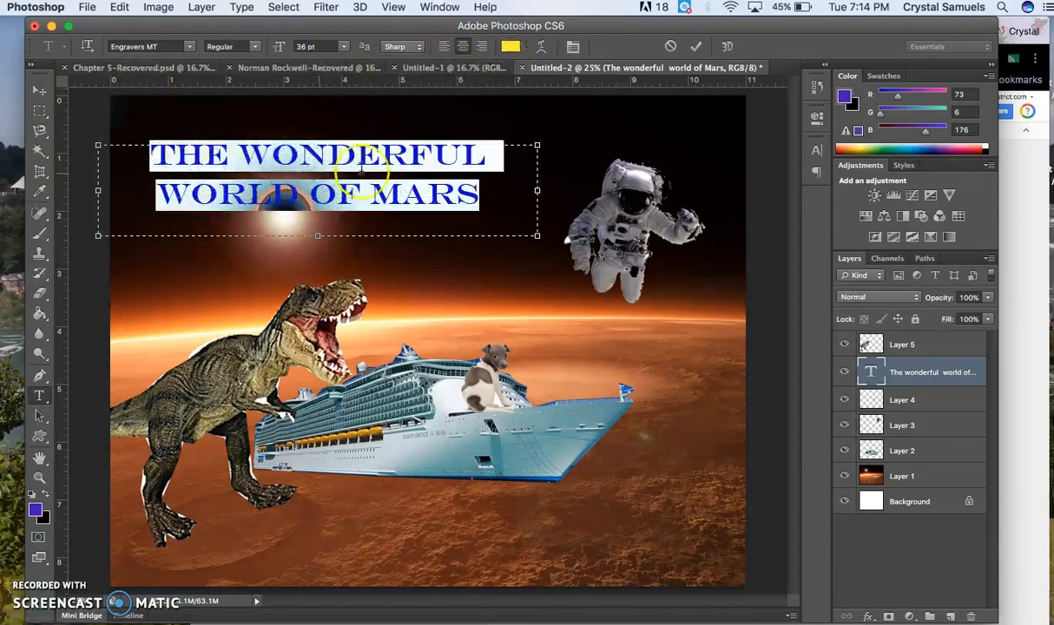
- Try the fonts Gill Sans MT, Lucida Blackletter and Noteworthy on the title text
click(189, 46)
click(197, 244)
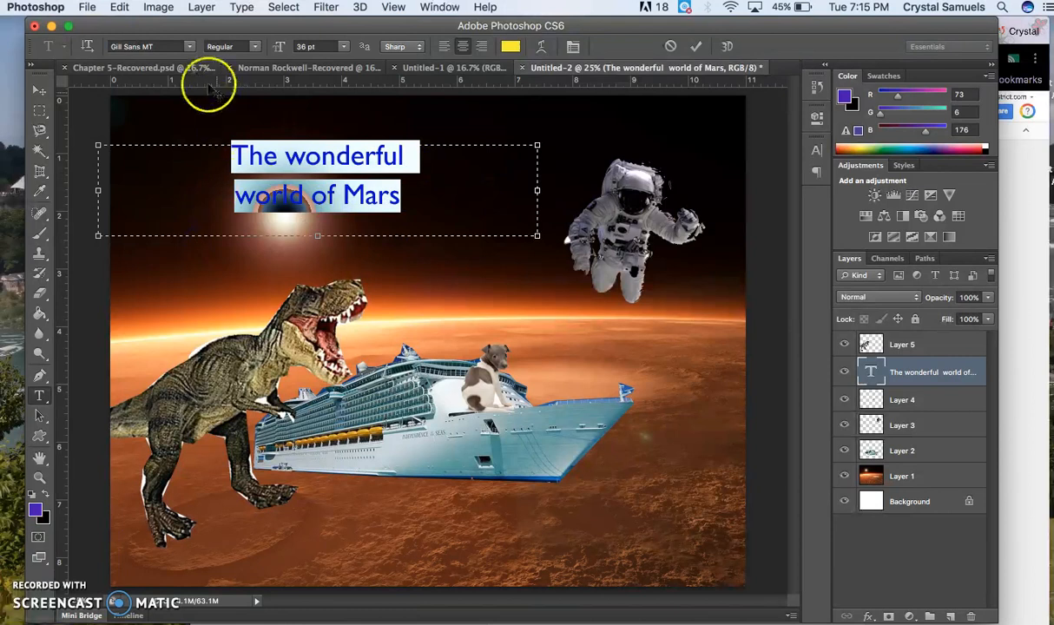
click(189, 46)
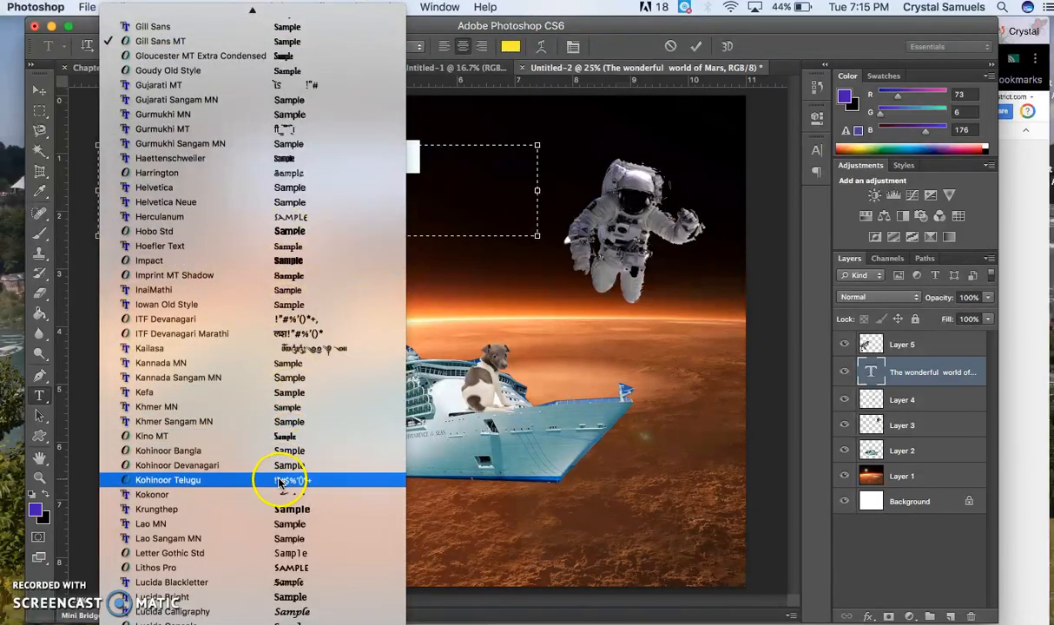
click(260, 582)
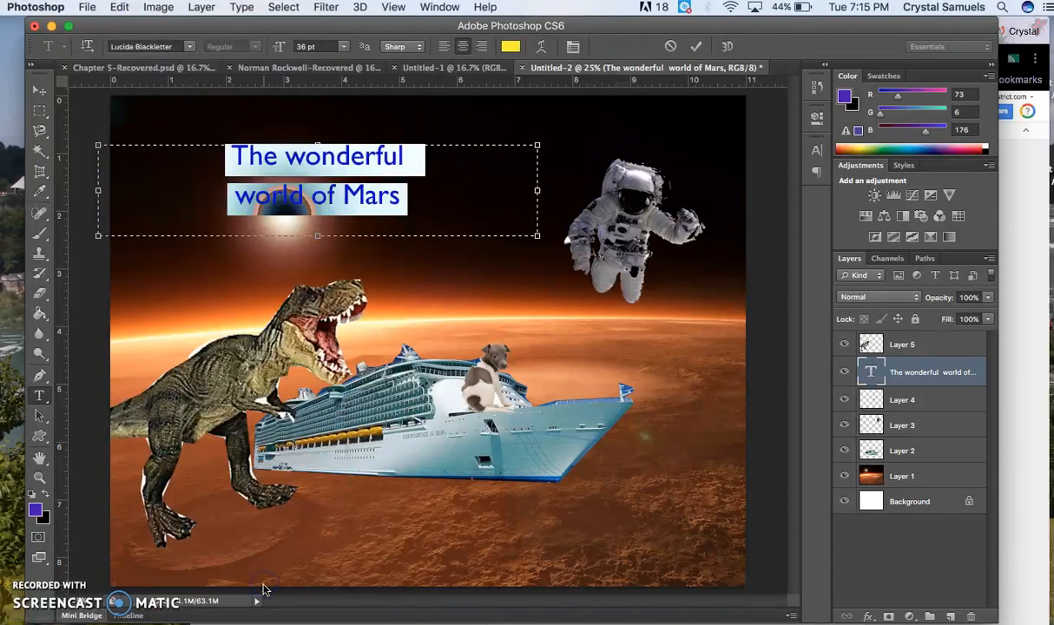
click(185, 46)
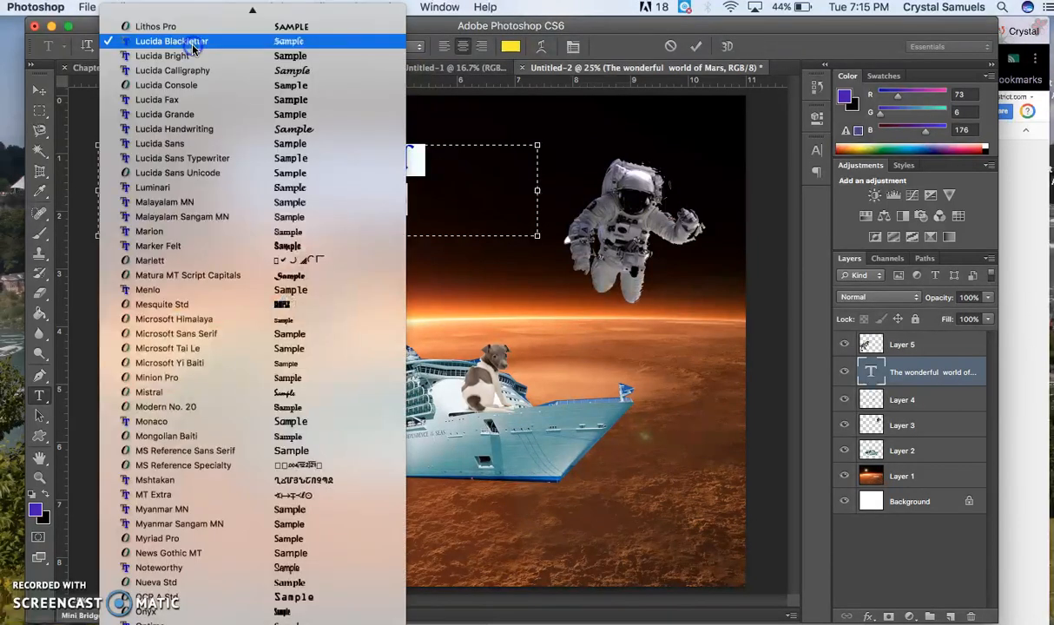
click(268, 570)
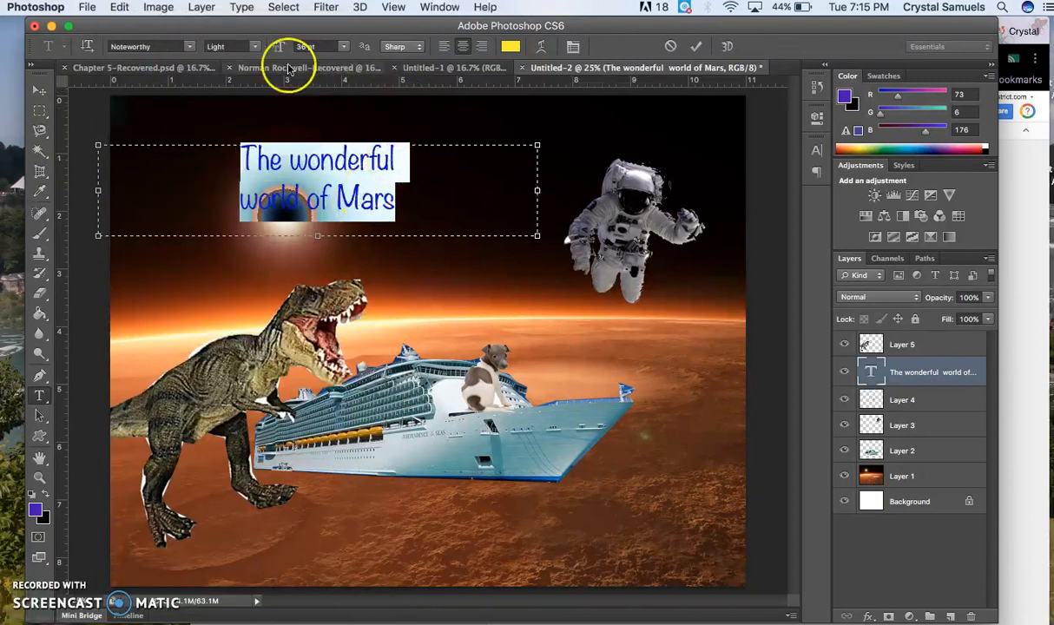
- Set the title text's font to Stencil Std
click(185, 46)
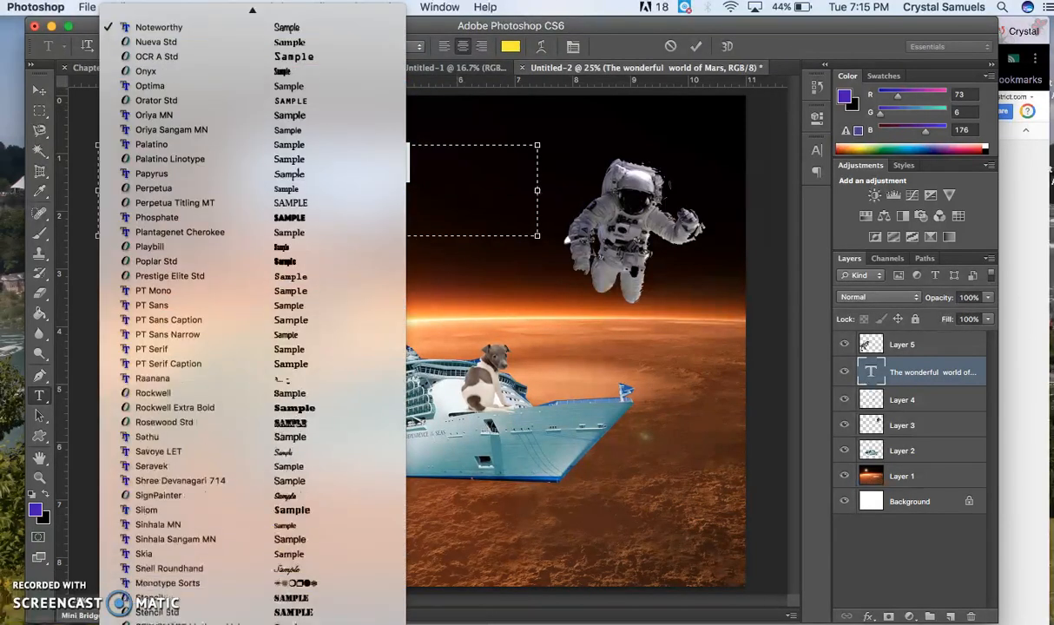
click(249, 601)
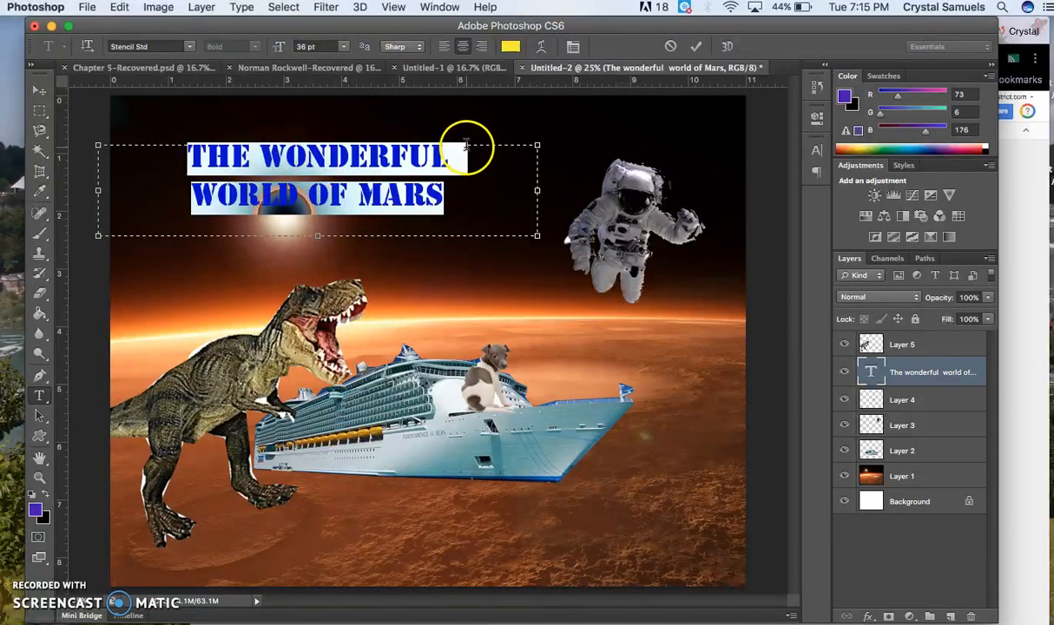
- Warp the title with a horizontal Arc style, +19% bend, -27% horizontal distortion and -10% vertical distortion
click(540, 47)
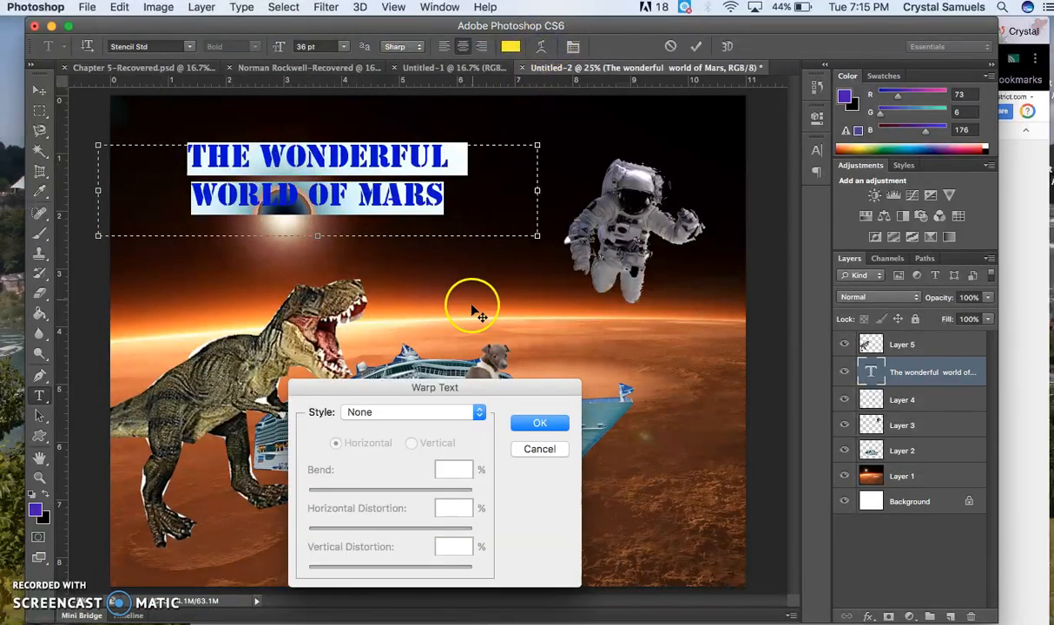
click(436, 408)
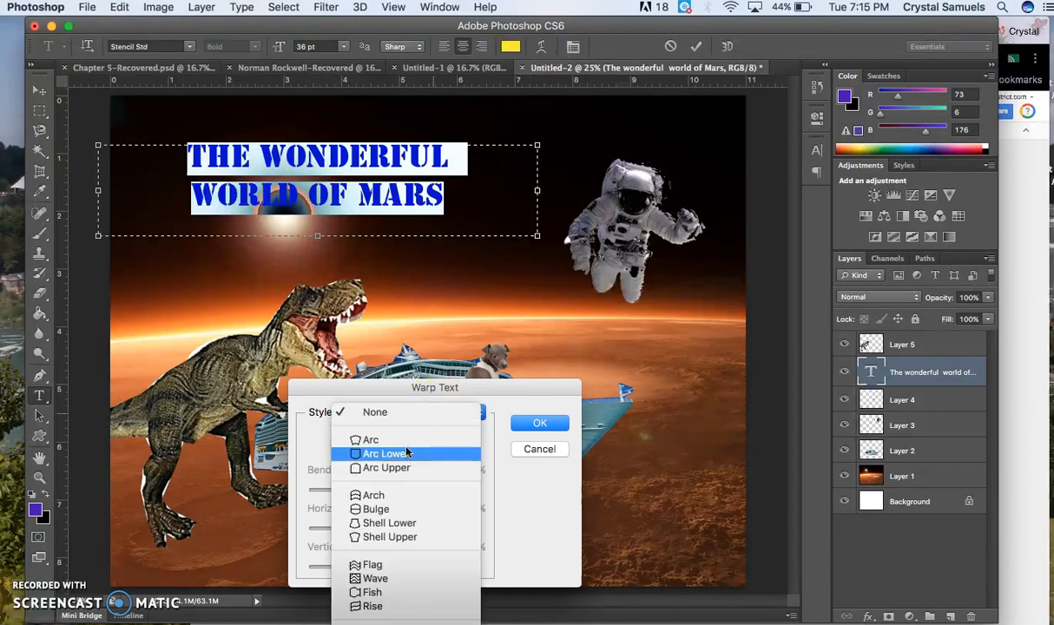
click(404, 440)
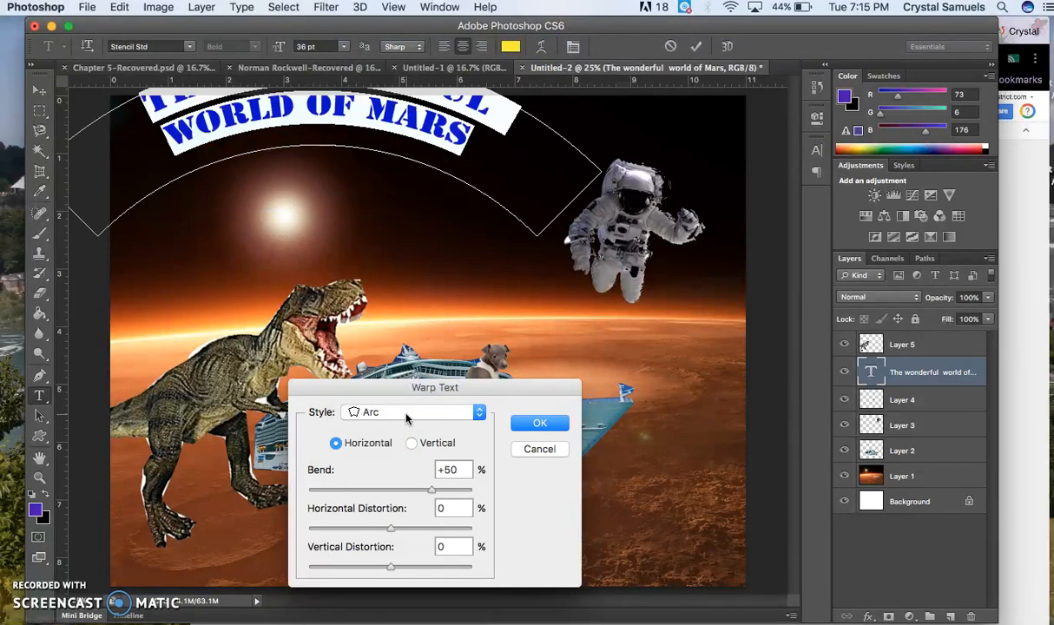
drag(433, 491, 407, 487)
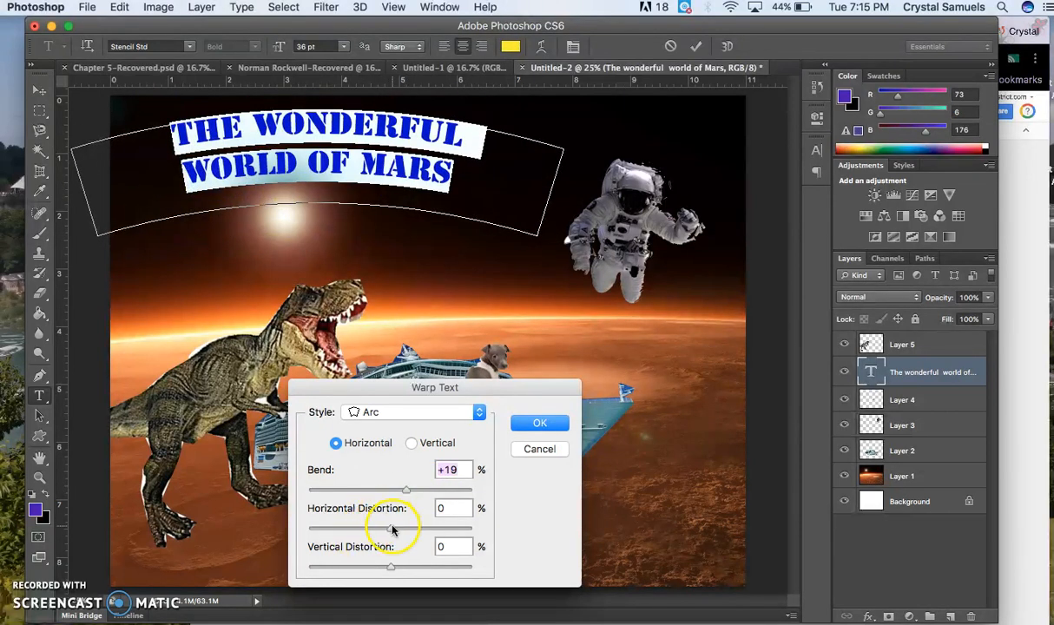
mouse_move(383, 528)
mouse_down()
mouse_move(405, 526)
mouse_move(372, 527)
mouse_up()
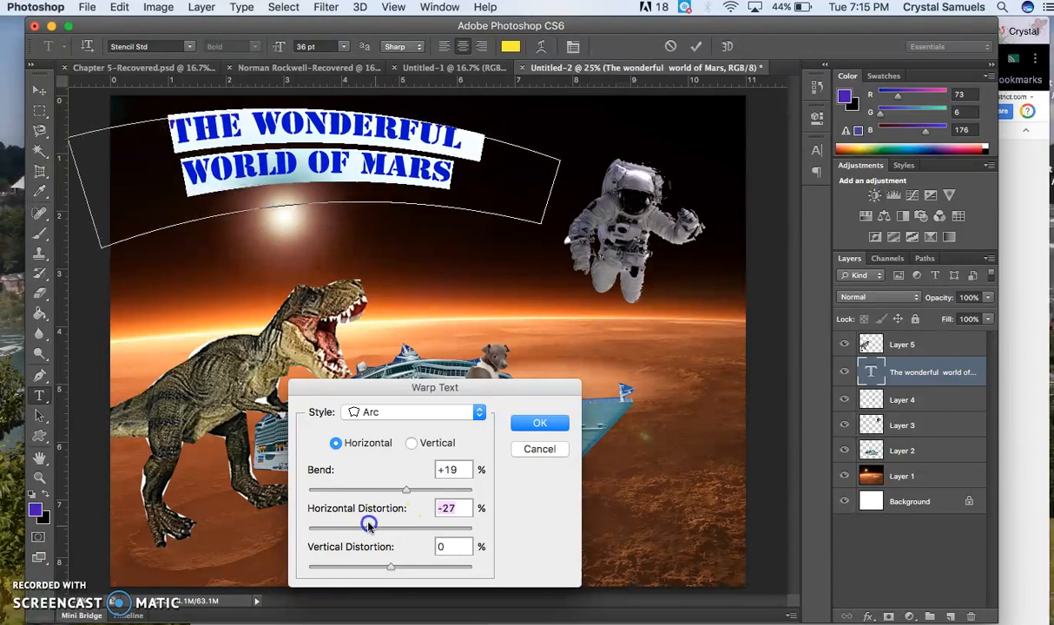
mouse_move(390, 567)
mouse_down()
mouse_move(366, 566)
mouse_move(382, 567)
mouse_up()
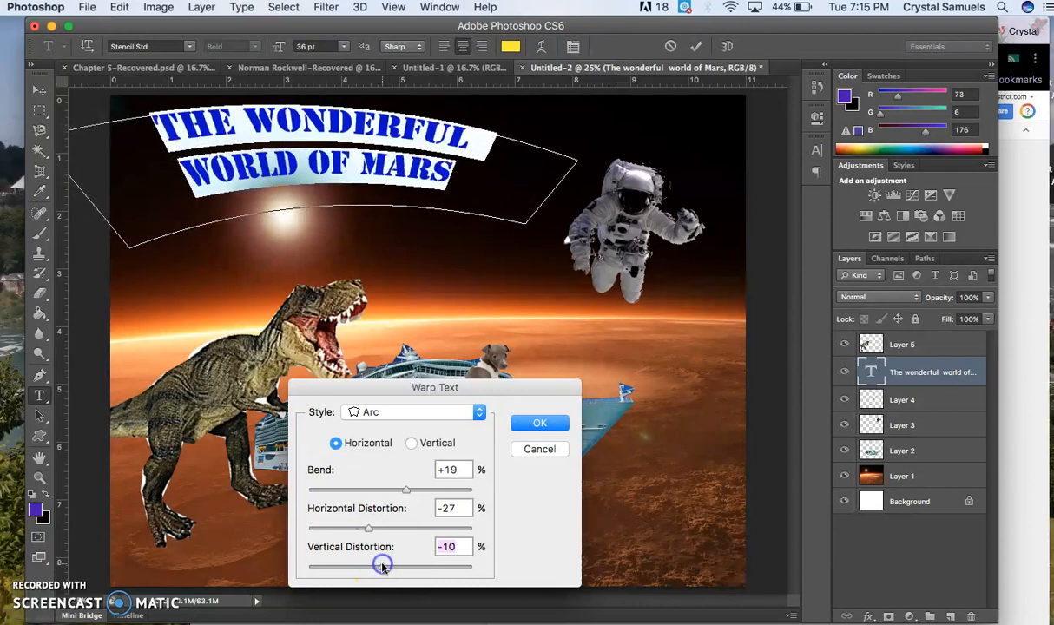
click(542, 423)
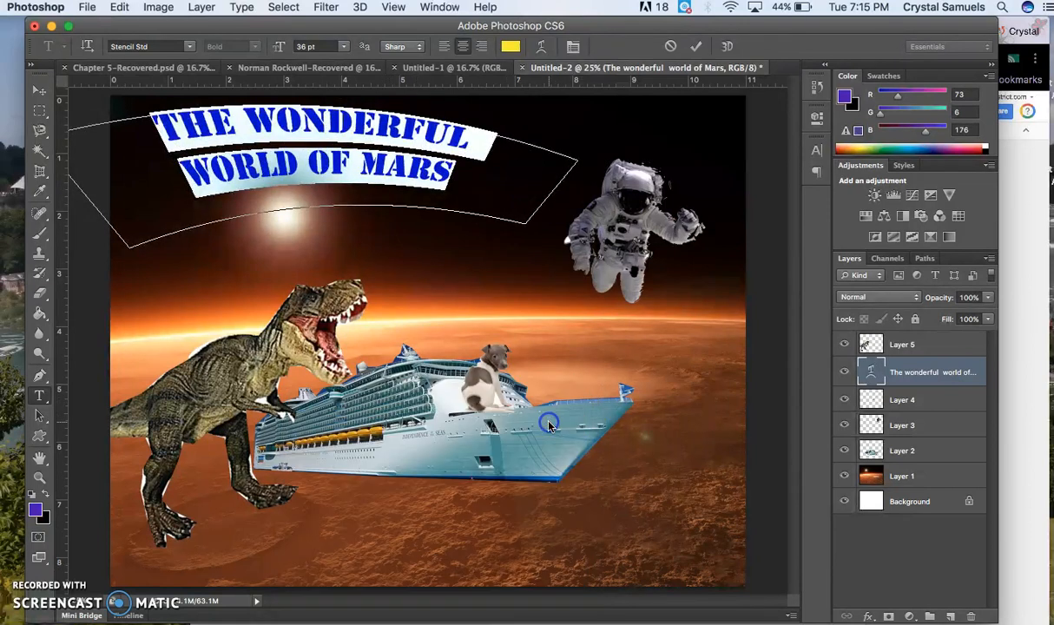
- Try a bright blue (#0780fc) text color on the title and return to the original yellow
click(511, 46)
click(512, 49)
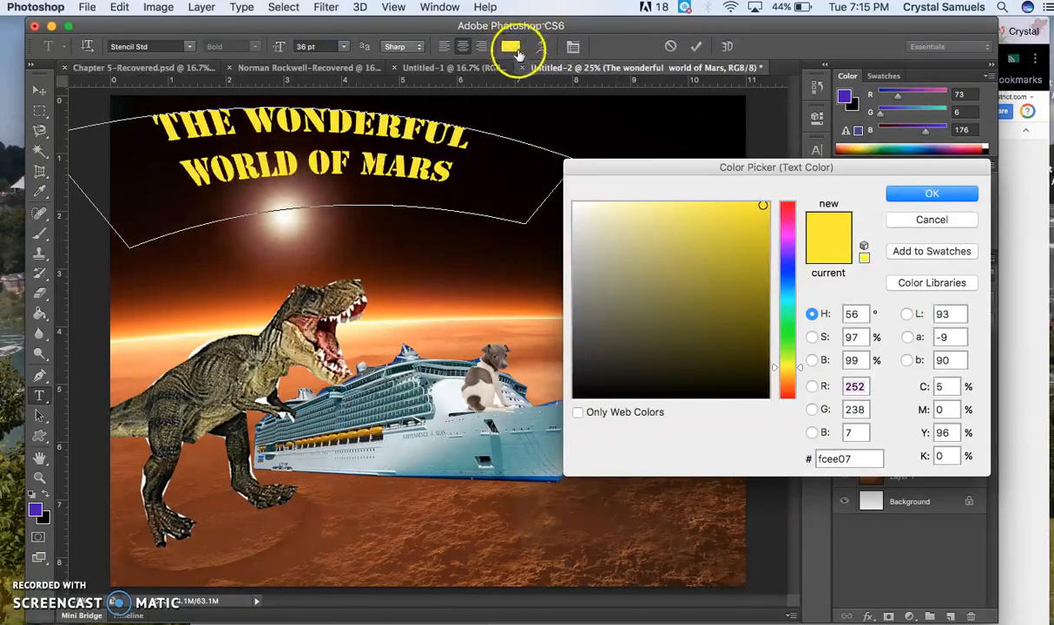
drag(789, 247, 791, 286)
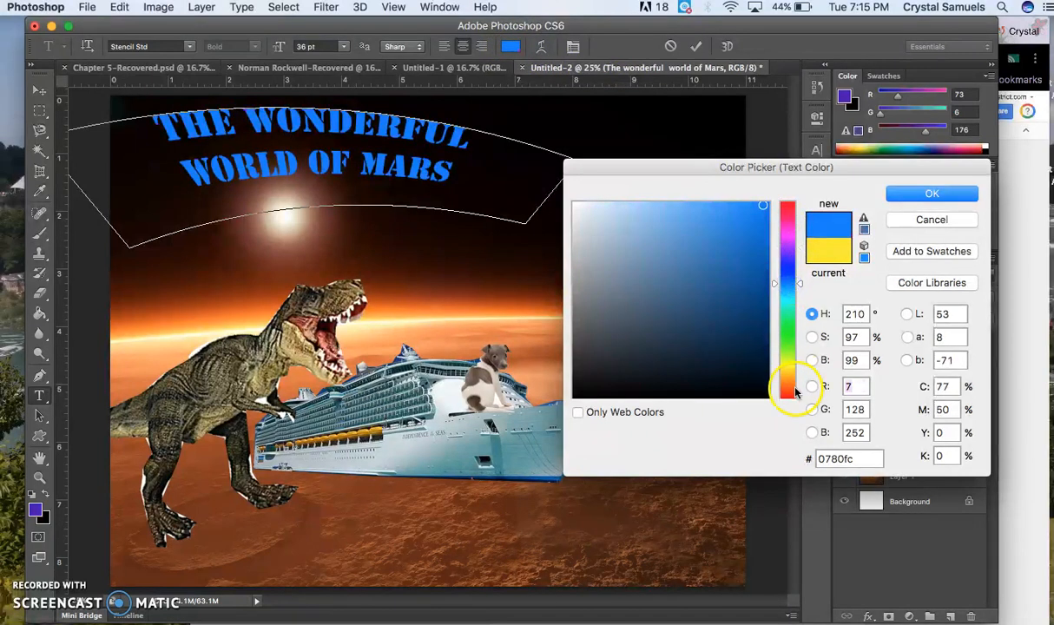
click(847, 258)
click(906, 202)
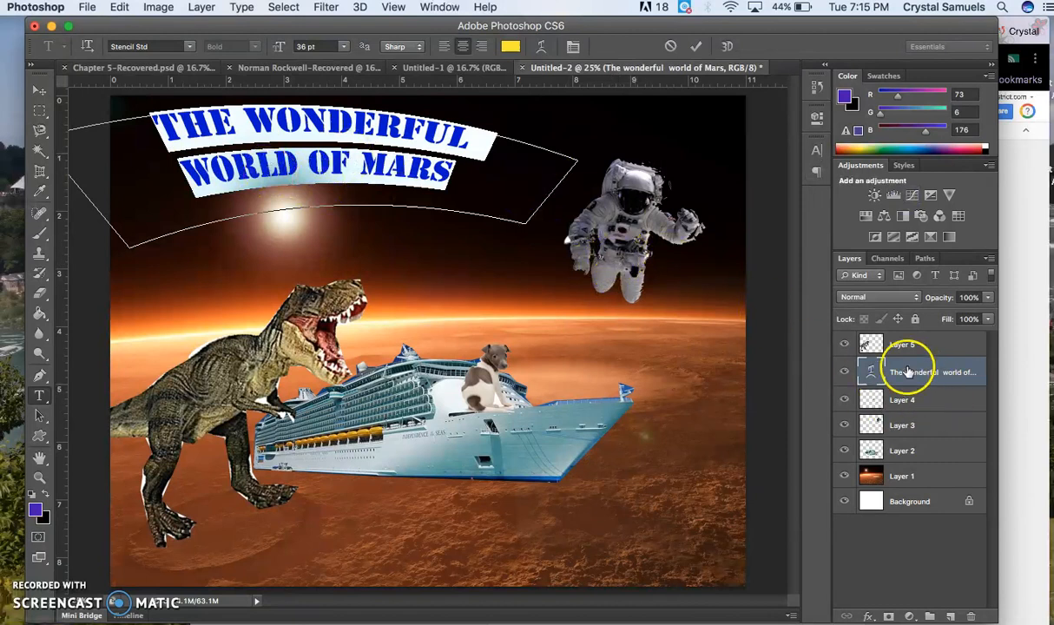
- Finish editing the title text and switch to the Move tool with the title layer selected
click(502, 202)
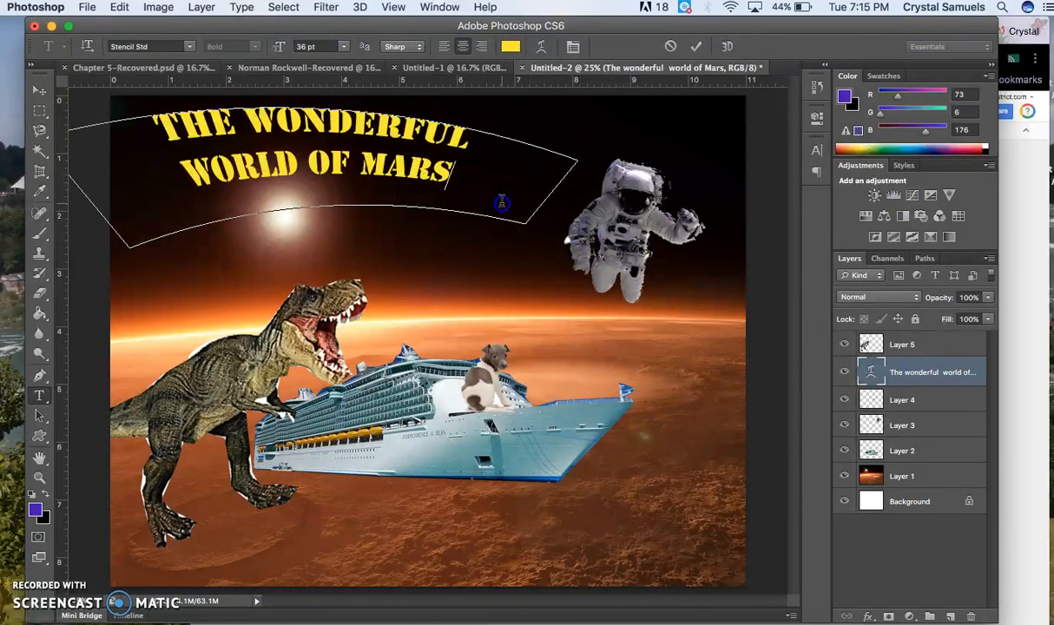
click(869, 374)
key(v)
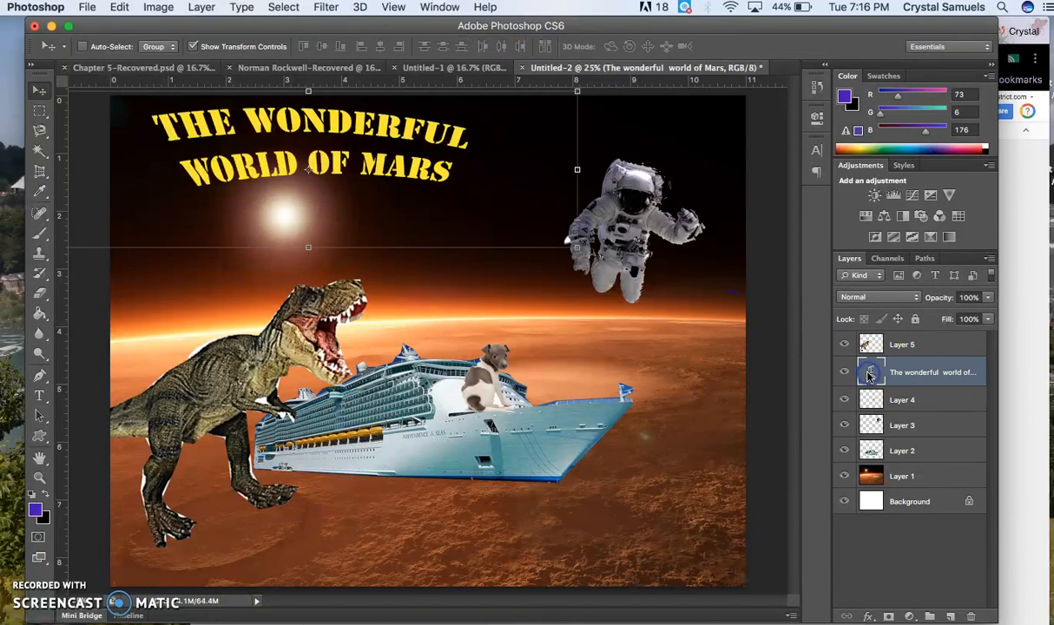
click(970, 374)
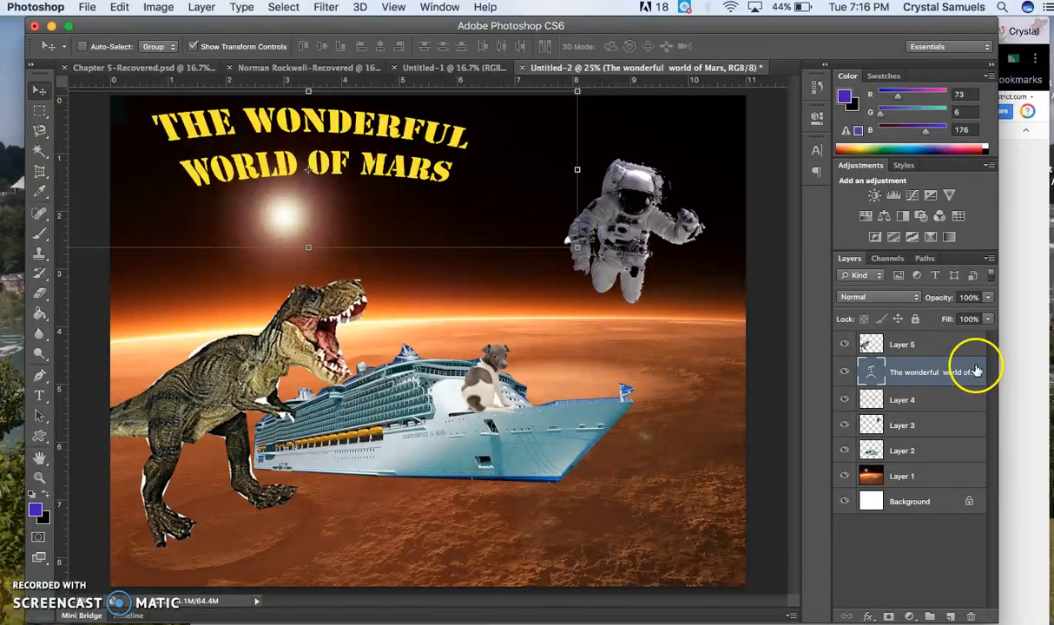
double_click(976, 371)
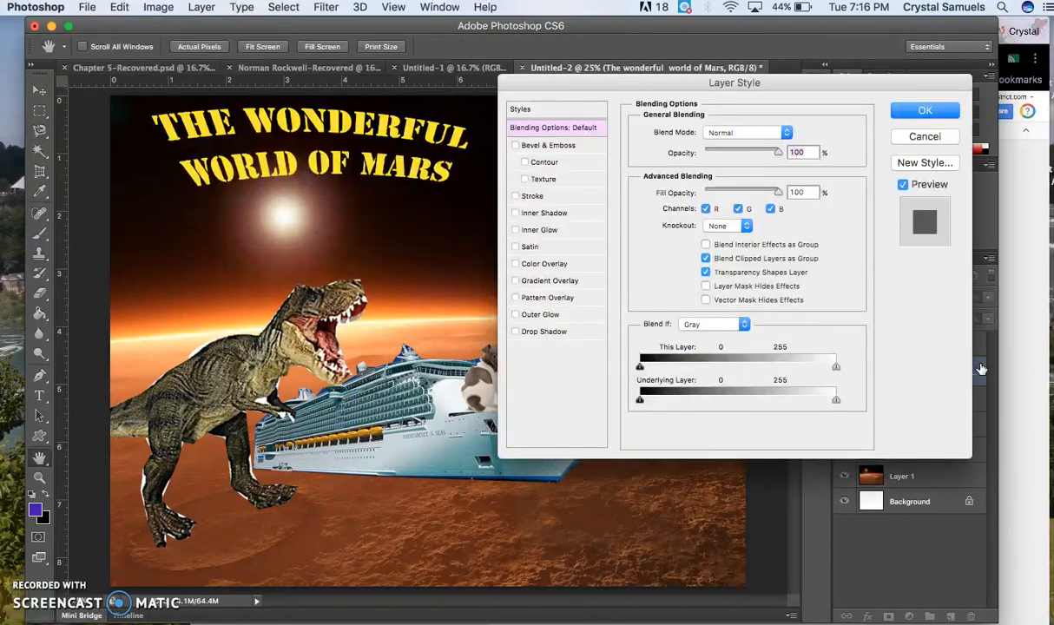
click(914, 139)
- Add an Outer Glow effect to the title layer with Normal blend mode and 100% opacity
click(868, 617)
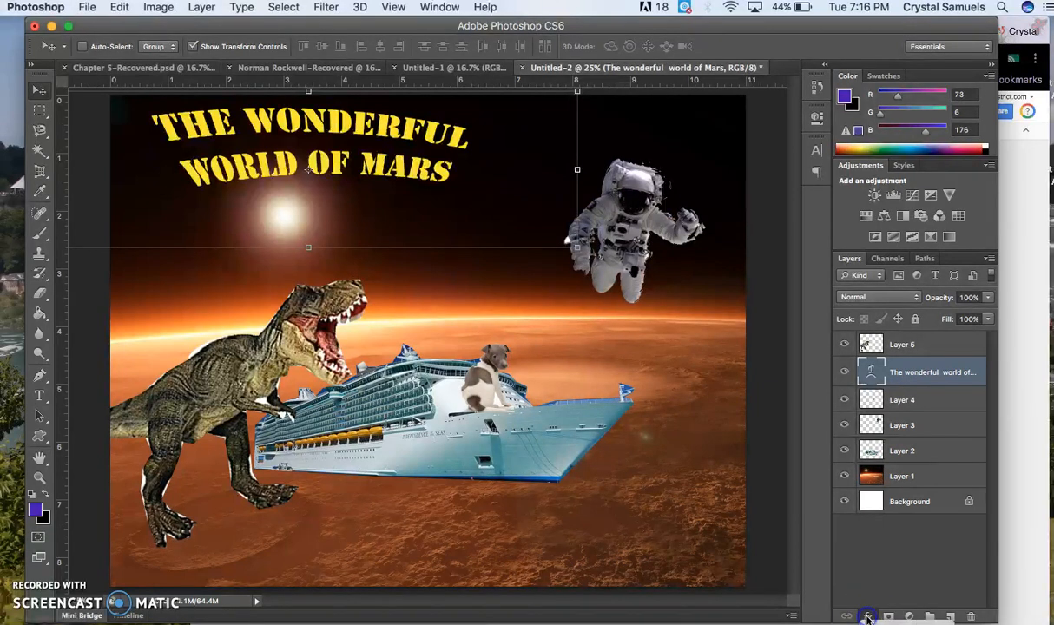
click(872, 618)
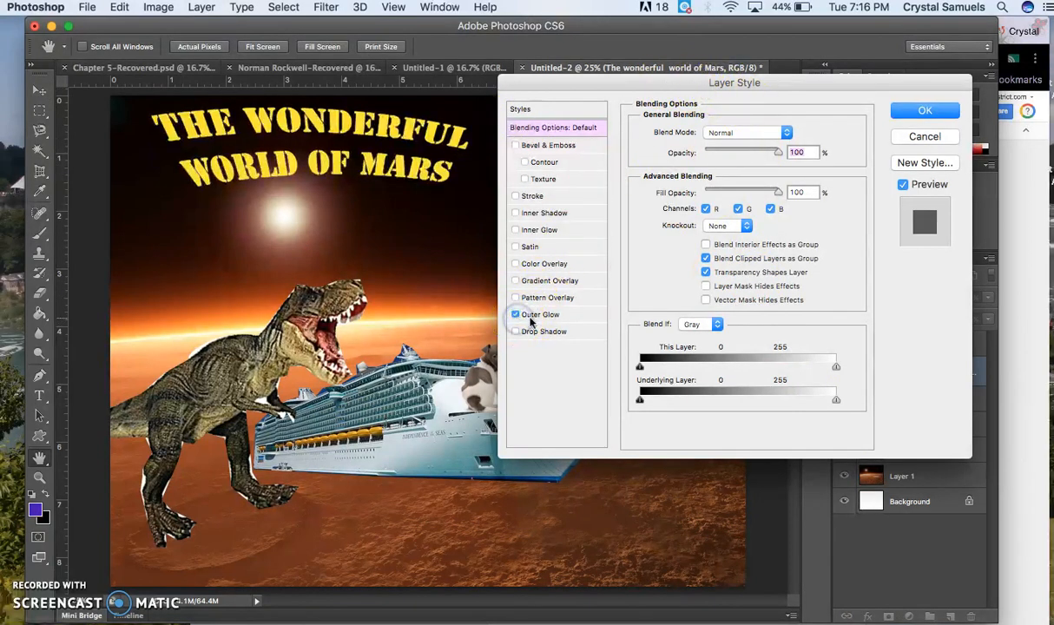
click(514, 314)
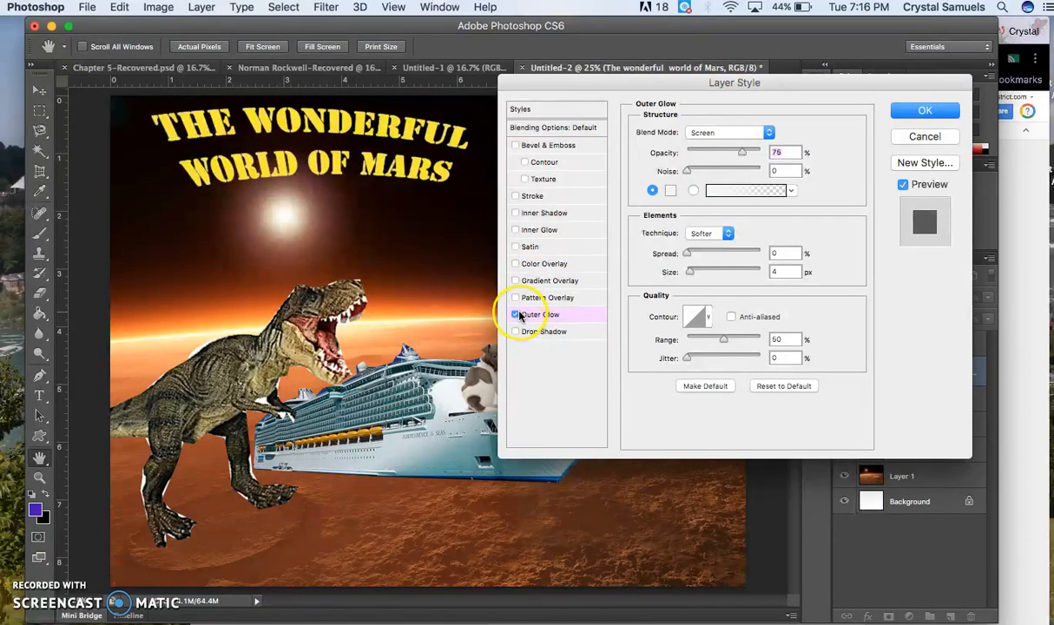
click(728, 132)
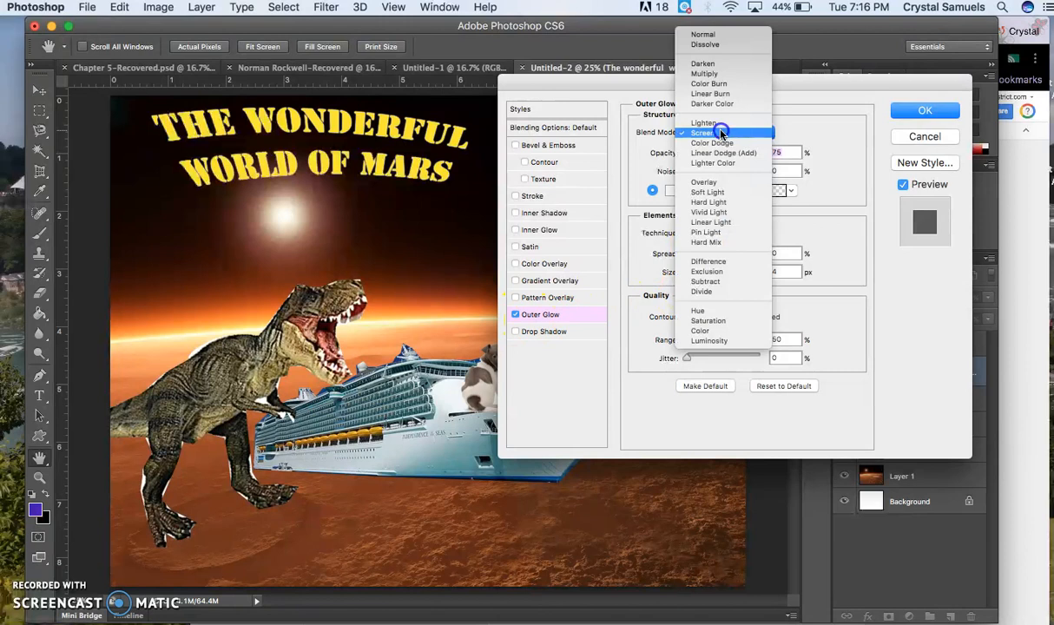
click(706, 34)
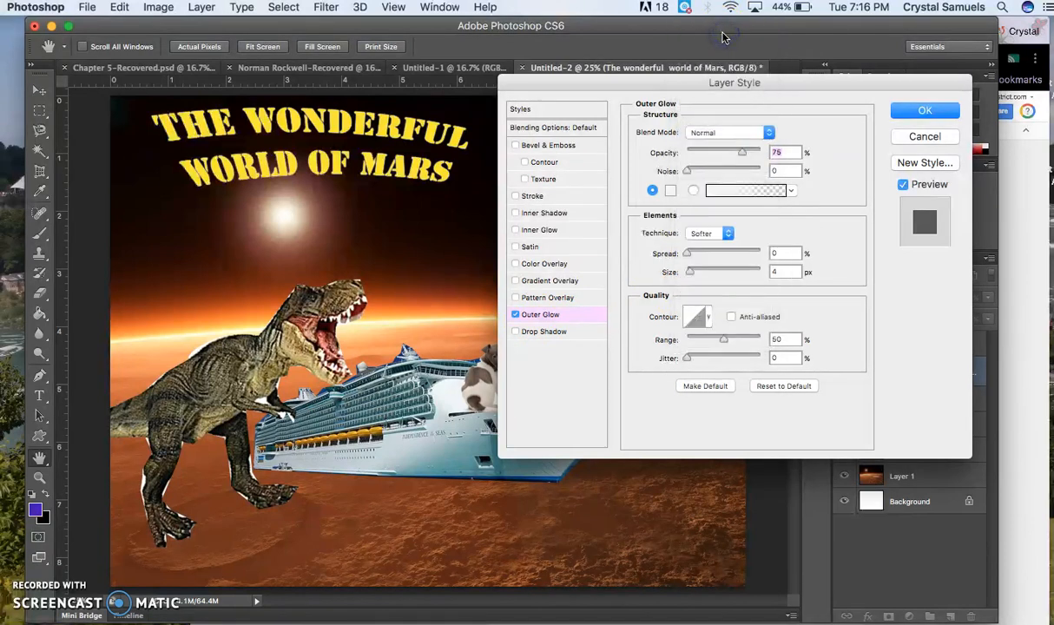
drag(743, 153, 783, 154)
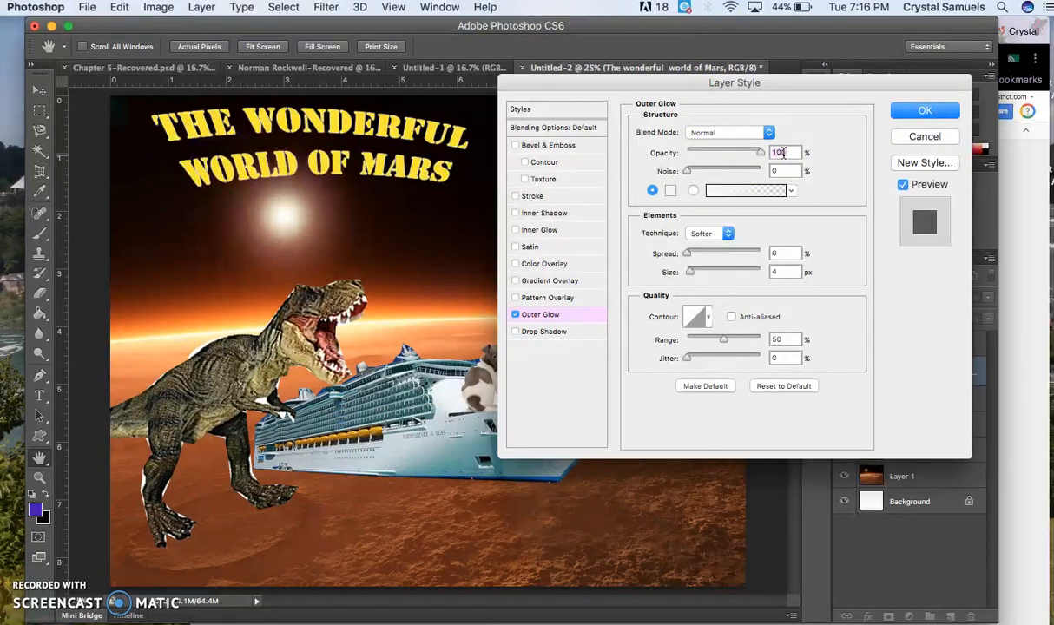
- Set the title's outer glow color to a medium blue
click(670, 191)
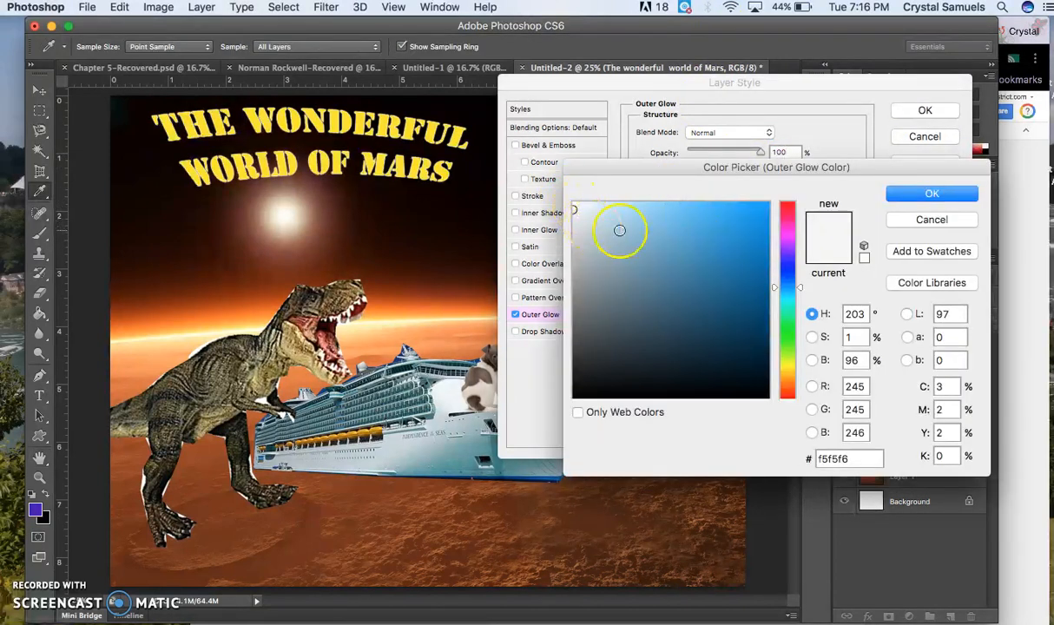
drag(781, 284, 792, 277)
click(791, 291)
click(721, 267)
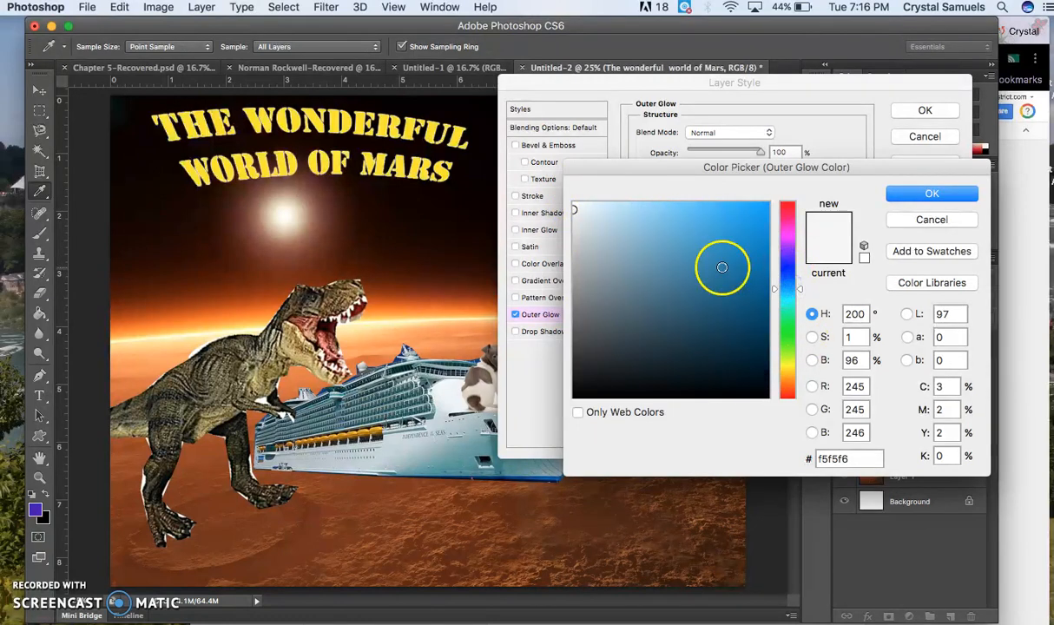
click(897, 194)
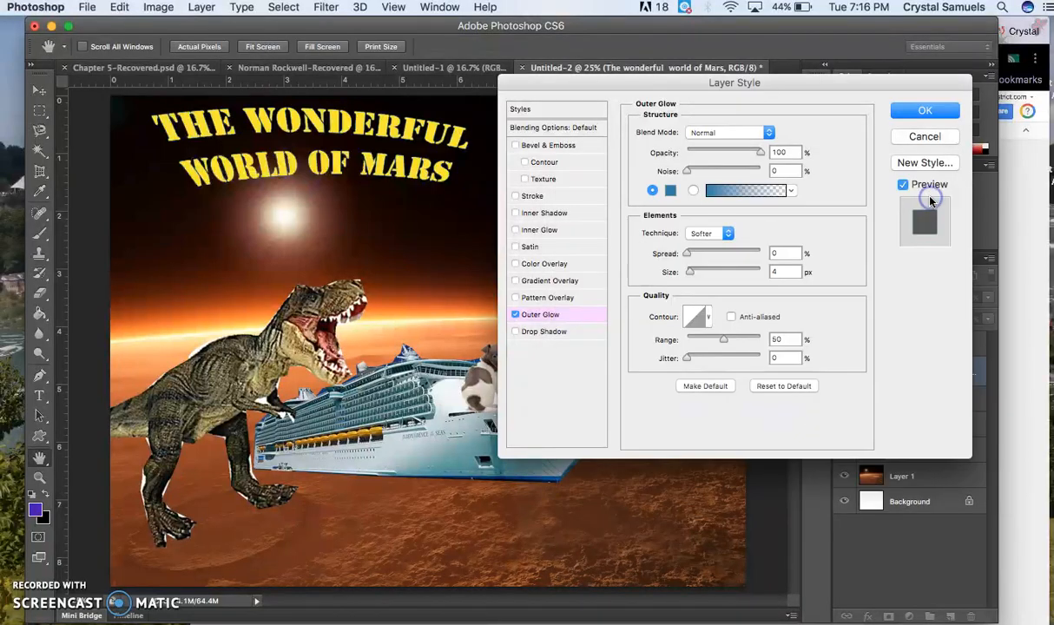
- Set the outer glow's technique to Precise, spread to 22% and size to 114 px, and apply the layer style
click(733, 233)
click(710, 246)
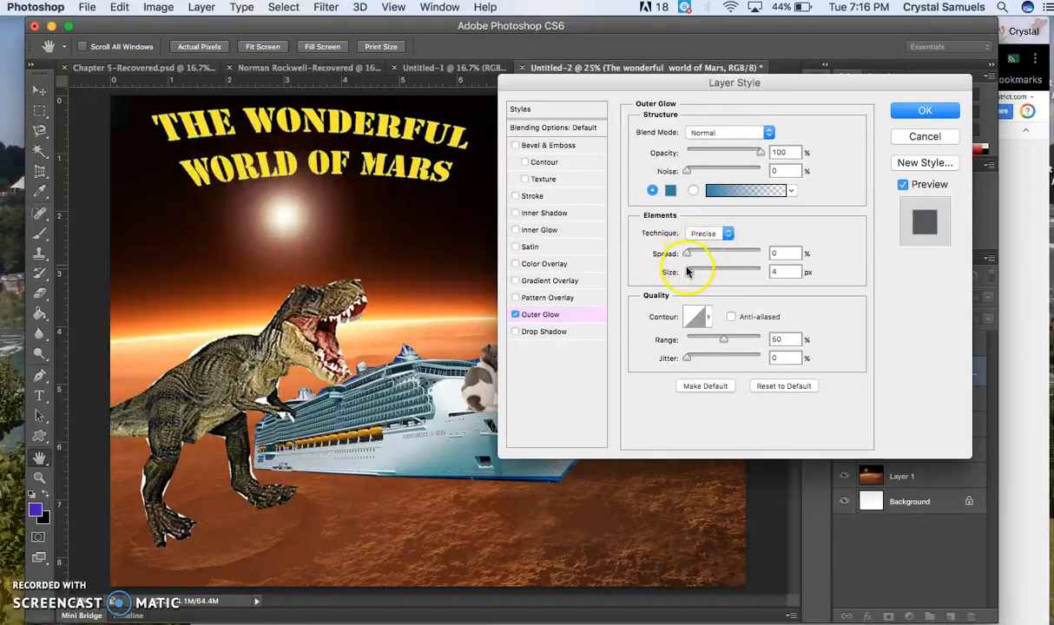
drag(687, 256, 781, 257)
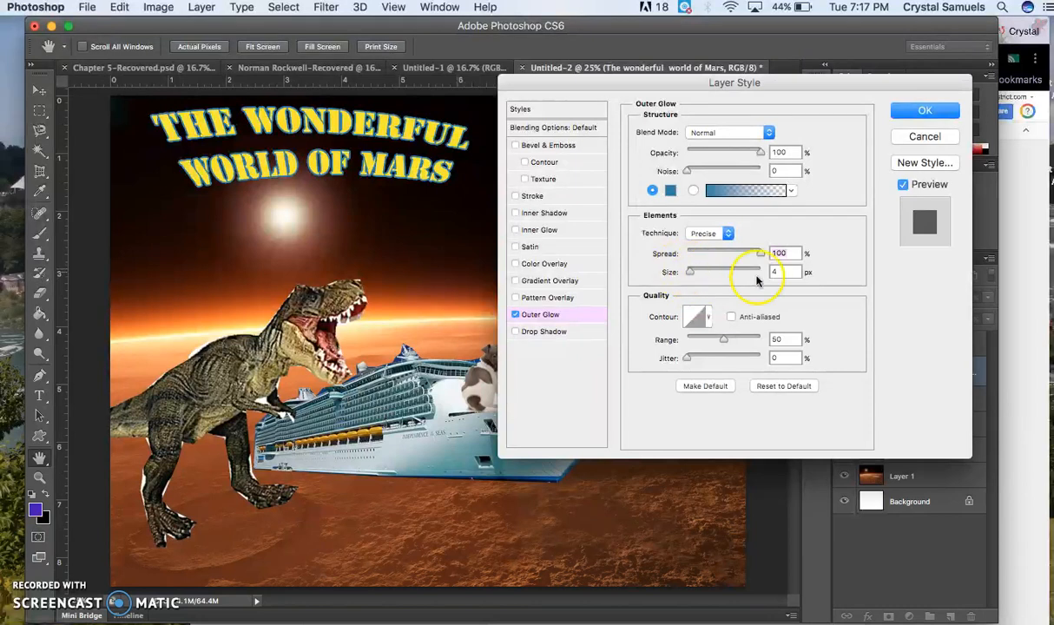
mouse_move(690, 272)
mouse_down()
mouse_move(706, 272)
mouse_move(685, 273)
mouse_move(694, 272)
mouse_up()
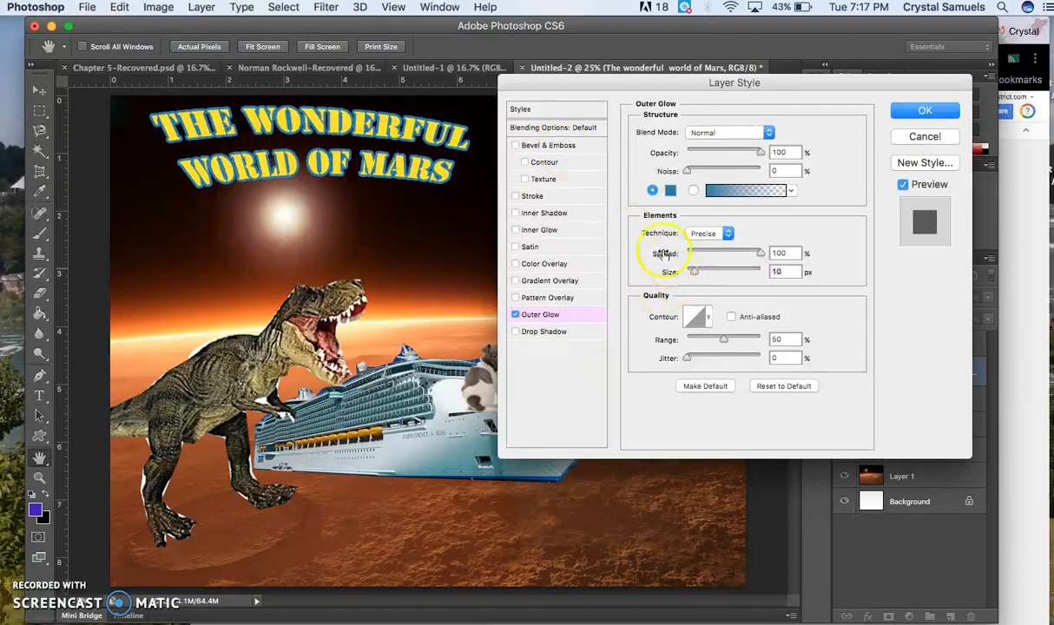
drag(695, 276, 694, 272)
mouse_move(761, 253)
mouse_down()
mouse_move(700, 243)
mouse_move(713, 250)
mouse_move(701, 273)
mouse_move(747, 276)
mouse_move(725, 273)
mouse_move(736, 252)
mouse_move(769, 254)
mouse_up()
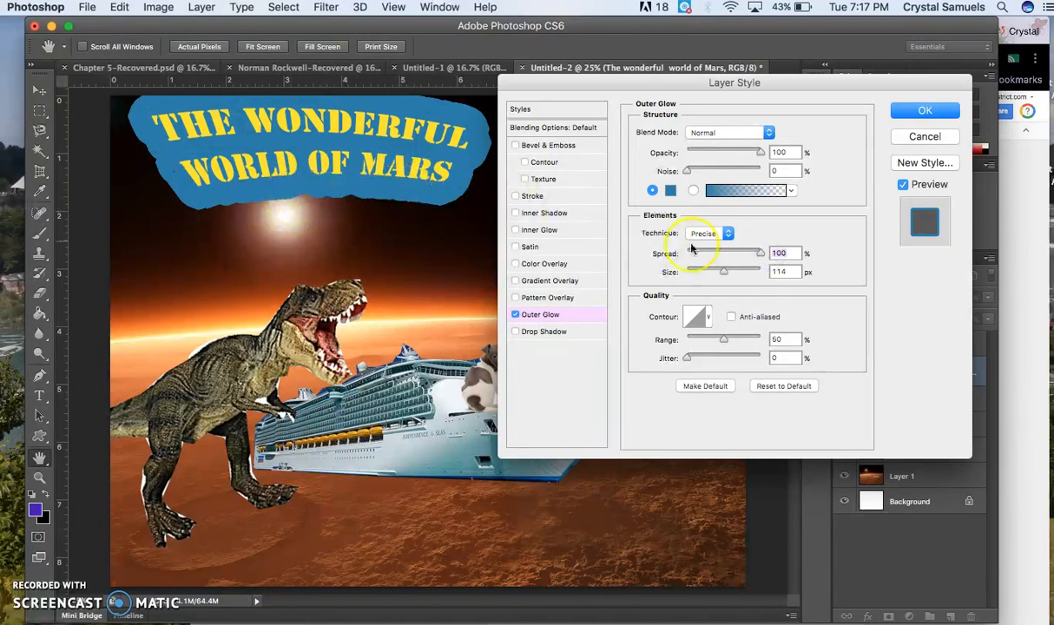
drag(760, 255, 701, 254)
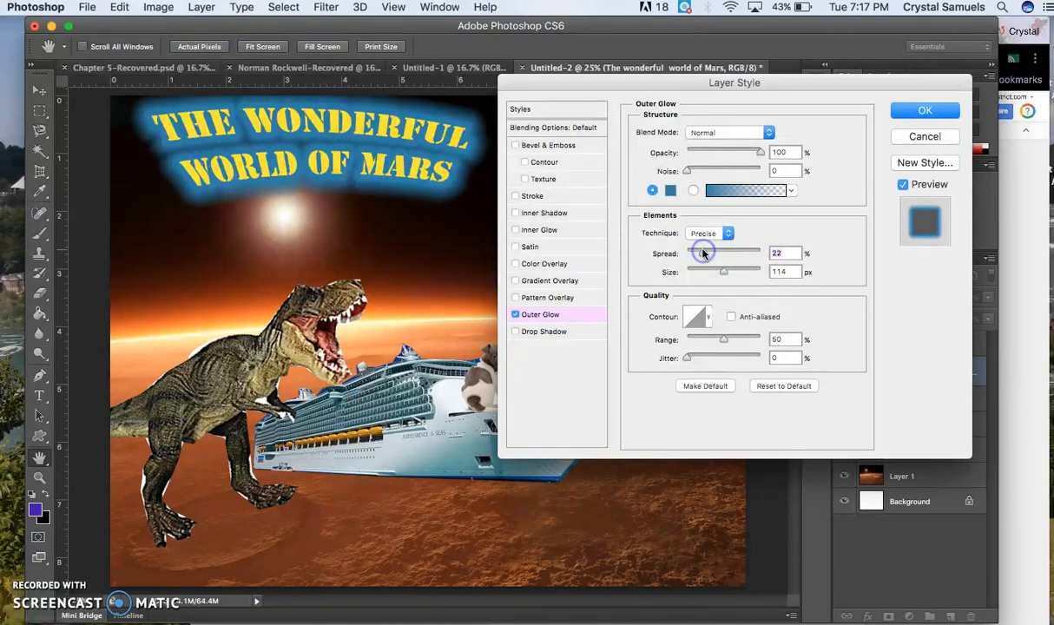
click(923, 111)
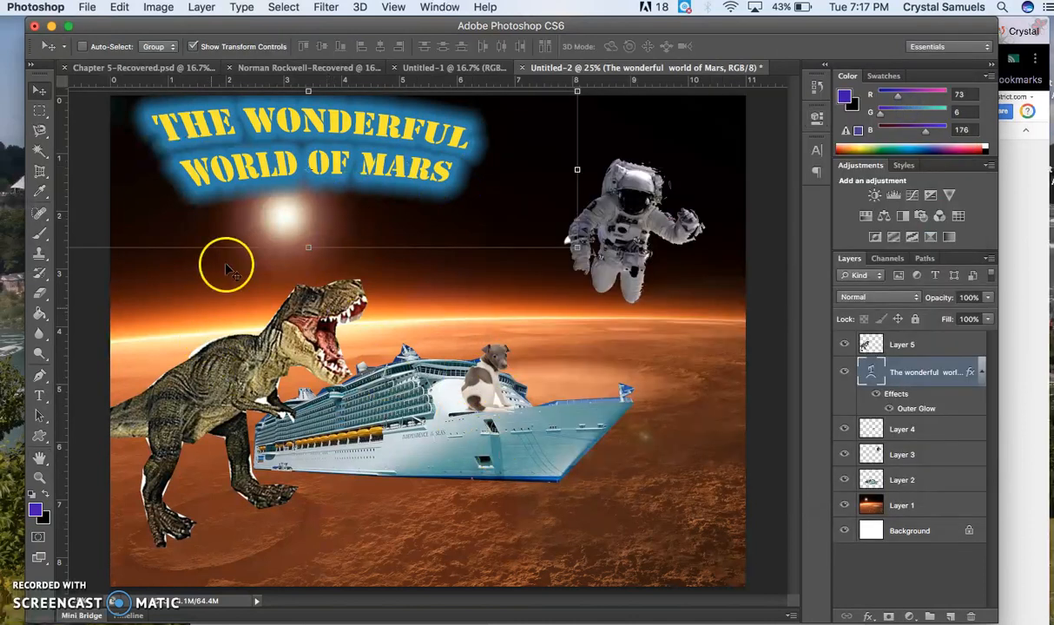